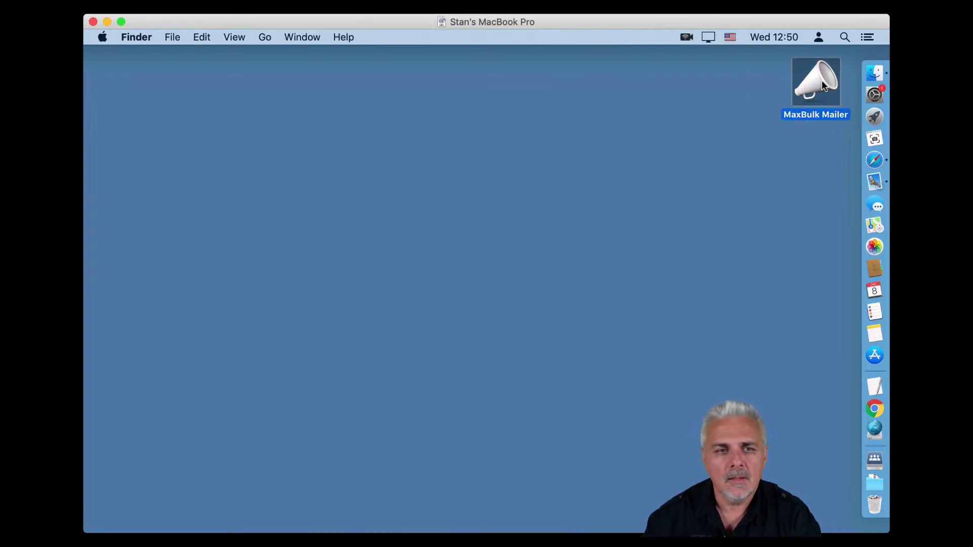
Open MaxBulk Mailer and enter a grinning-face emoji followed by "Hello" as the message subject.
double_click(824, 86)
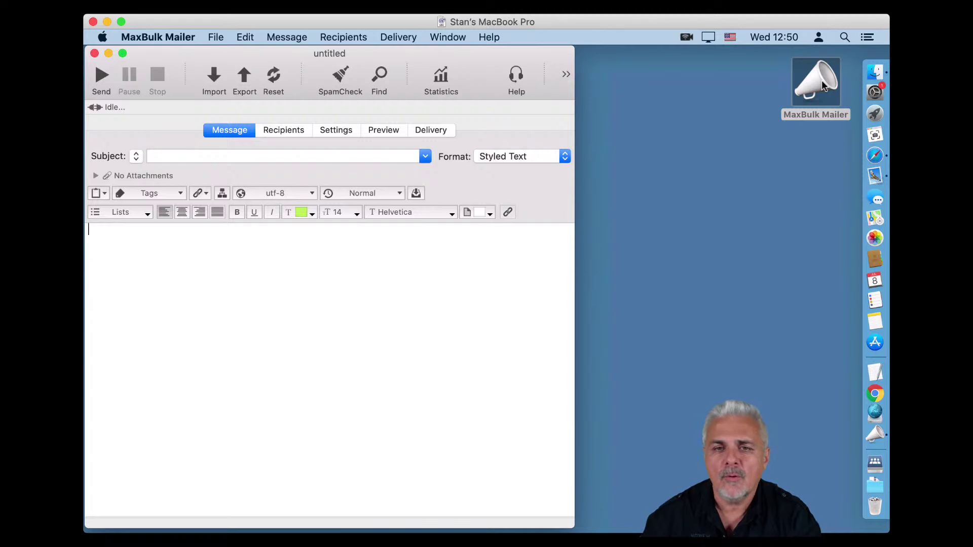
left_click(165, 157)
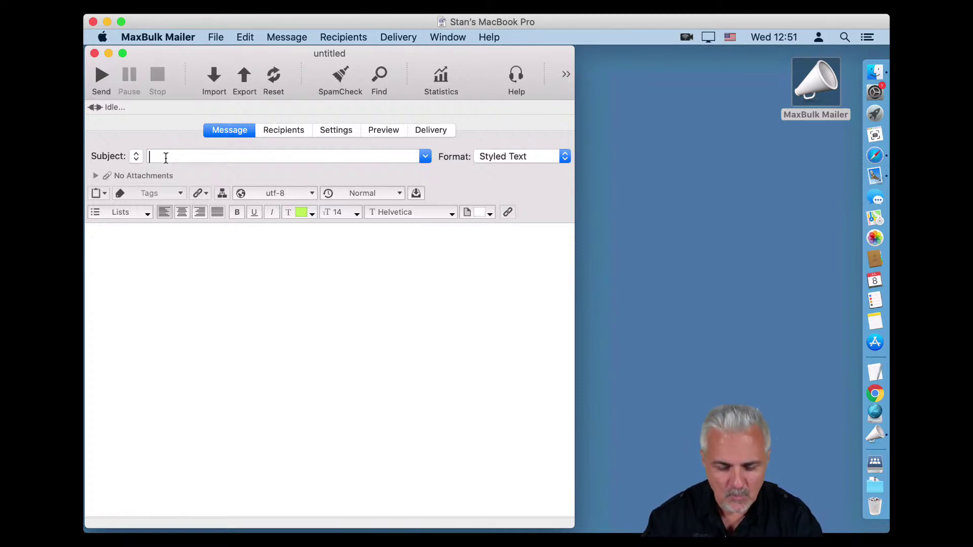
key("ctrl+super+space")
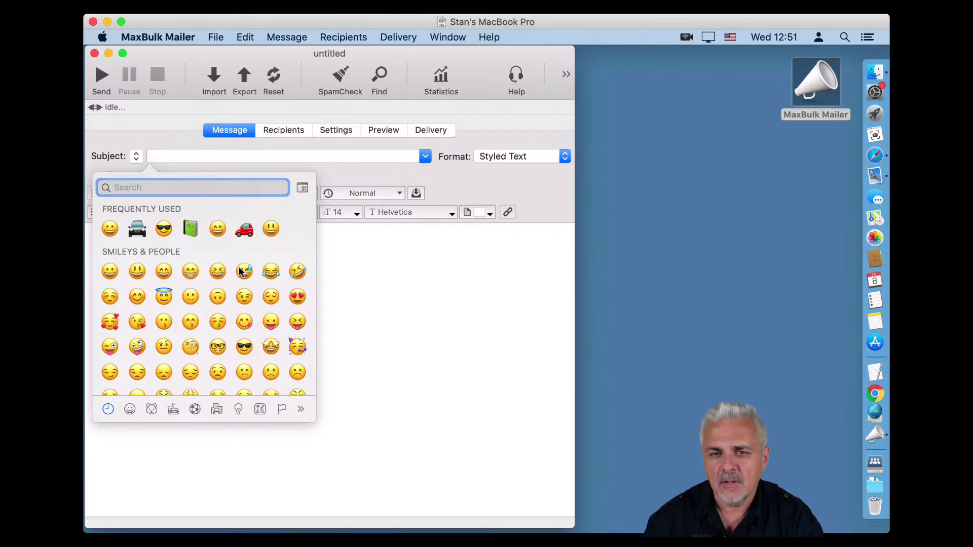
scroll(236, 323, "down", 2)
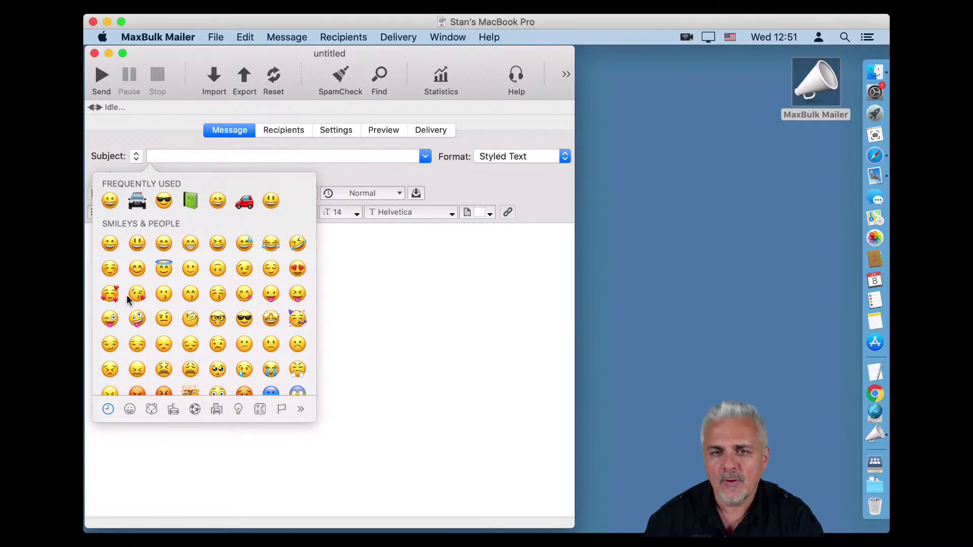
left_click(111, 244)
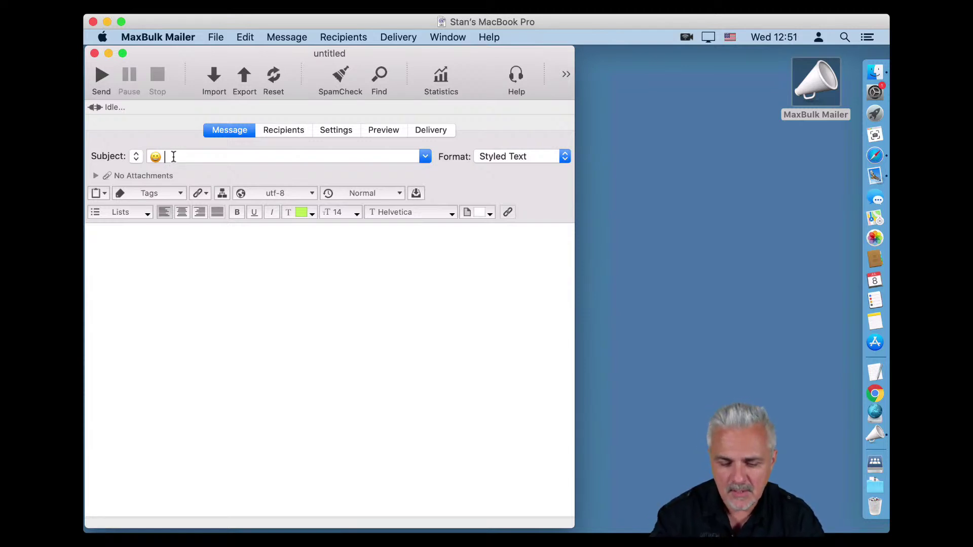
type("Hello")
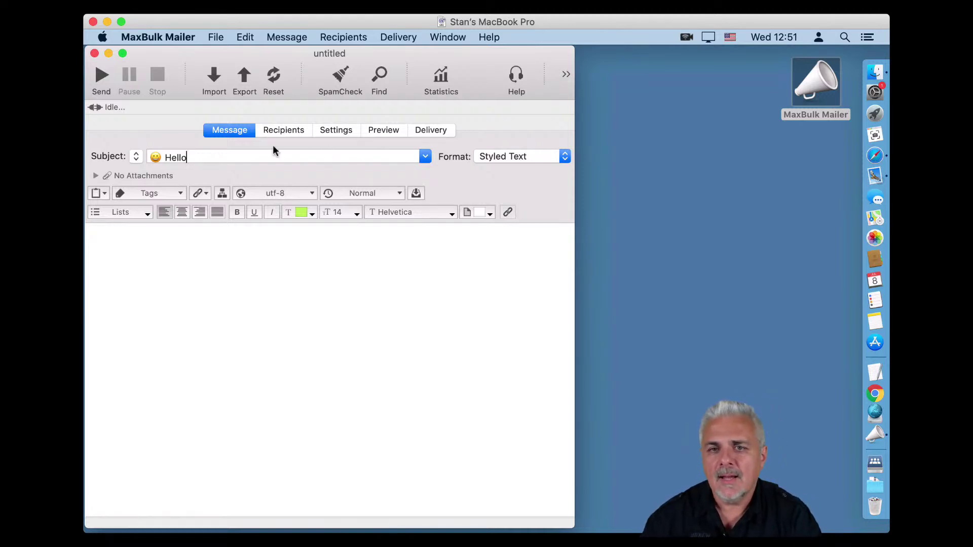
Preview the message to check how the emoji and text appear in the subject line.
left_click(381, 130)
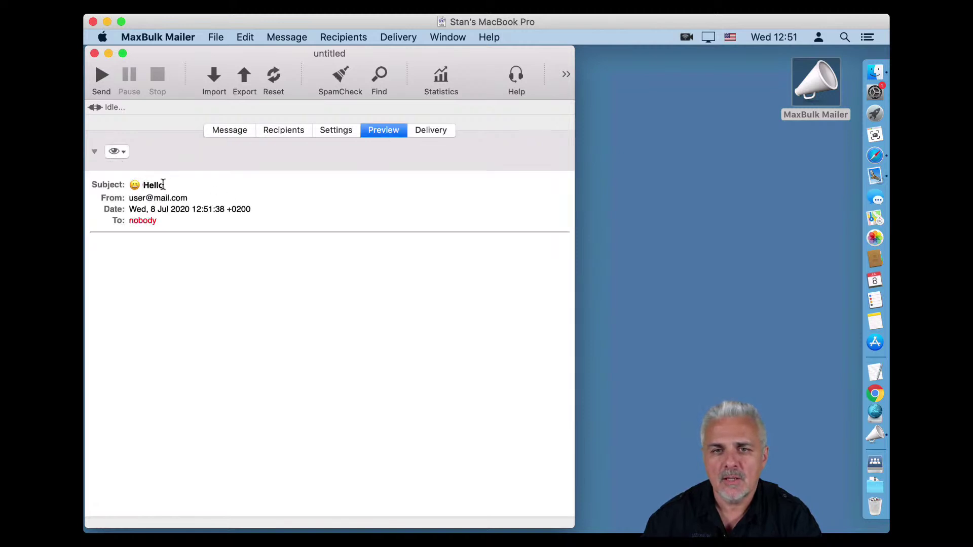
left_click_drag(167, 185, 128, 186)
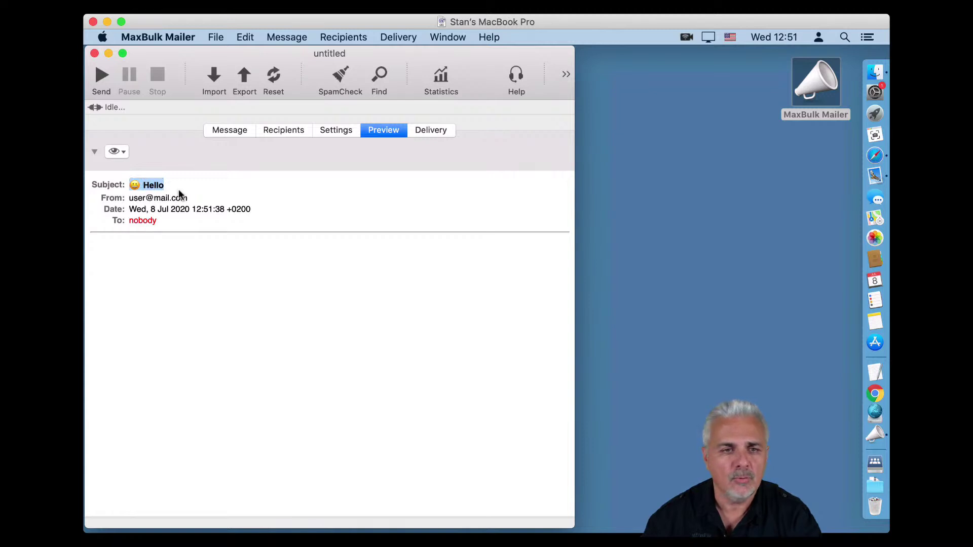
left_click(226, 134)
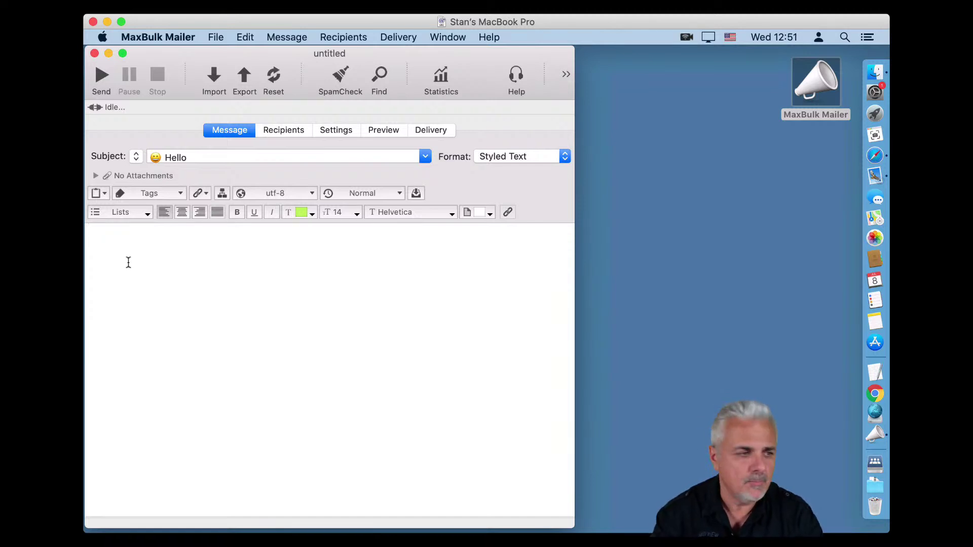
Insert a squinting laughing-face emoji in the message body and preview the message.
key("ctrl+super+space")
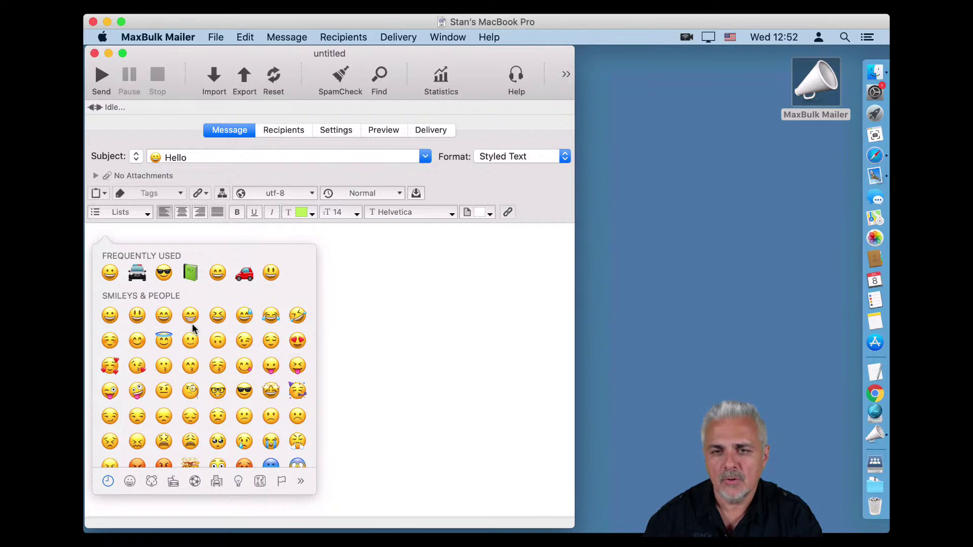
left_click(218, 316)
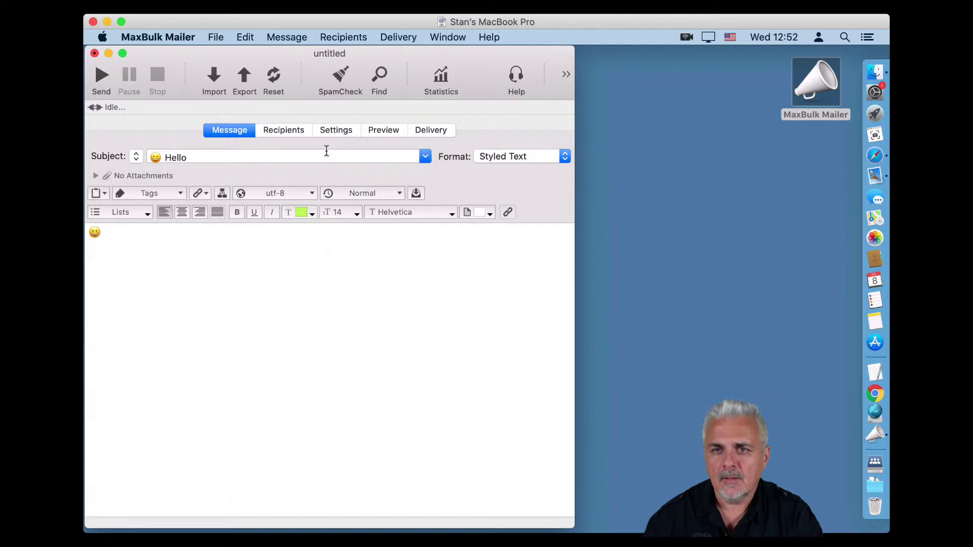
left_click(377, 132)
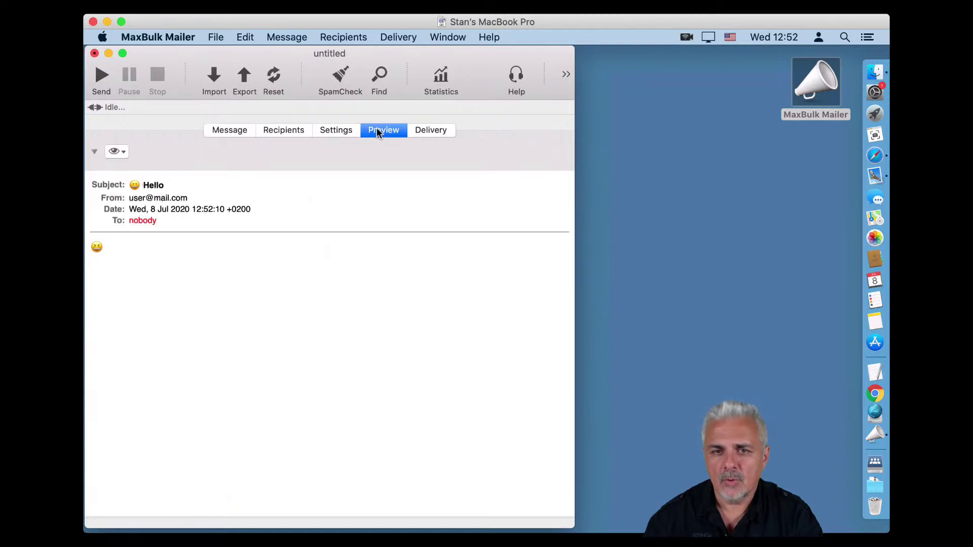
left_click(224, 131)
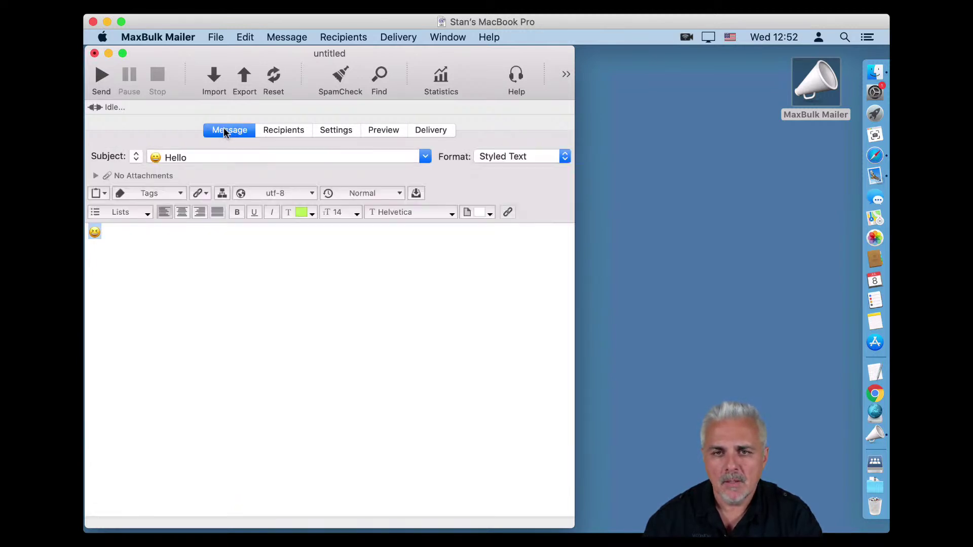
Detach the emoji picker beside the message window and add two blushing smiley emojis after the one in the body.
left_click(116, 235)
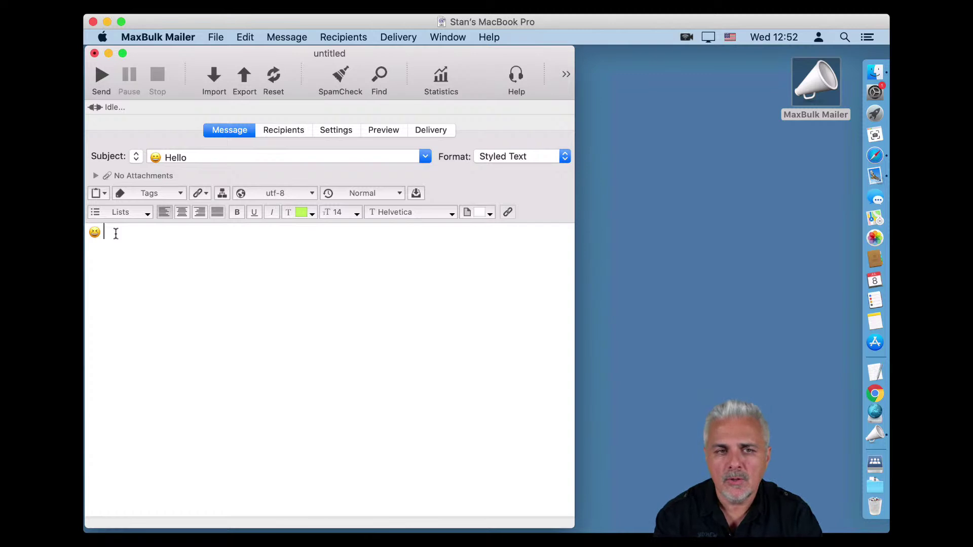
key("ctrl+super+space")
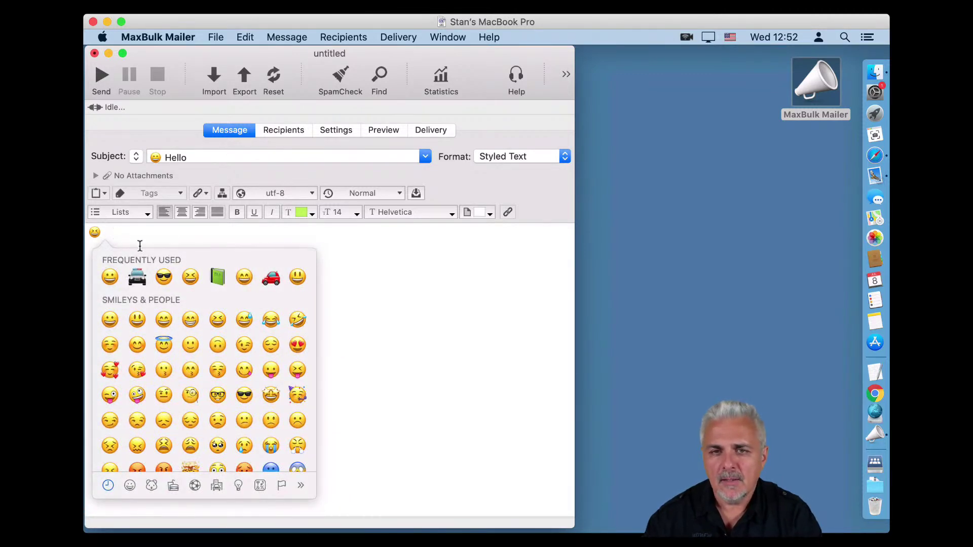
left_click_drag(157, 257, 651, 167)
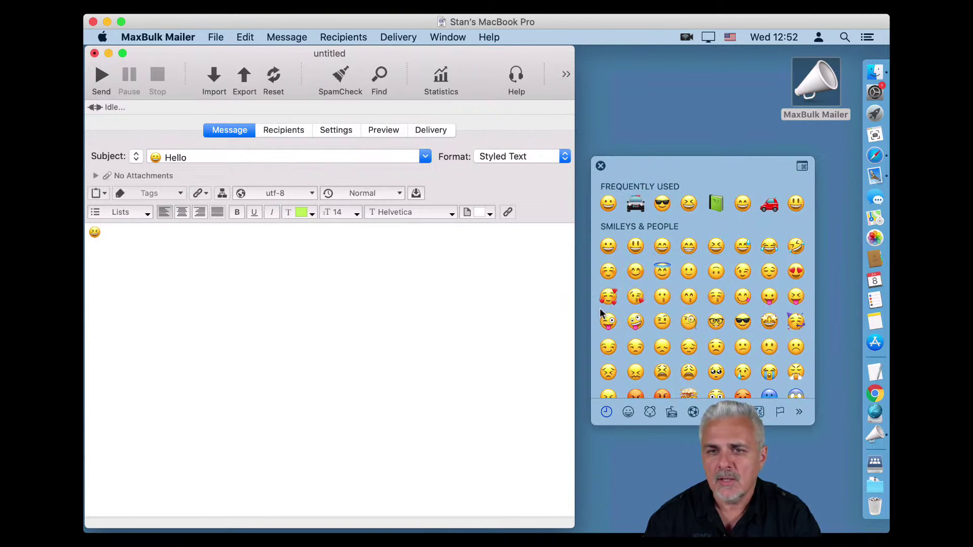
left_click(194, 261)
left_click(635, 271)
left_click(636, 271)
Append two relaxed smiling-face emojis after "Hello" in the subject and preview the message.
left_click(223, 158)
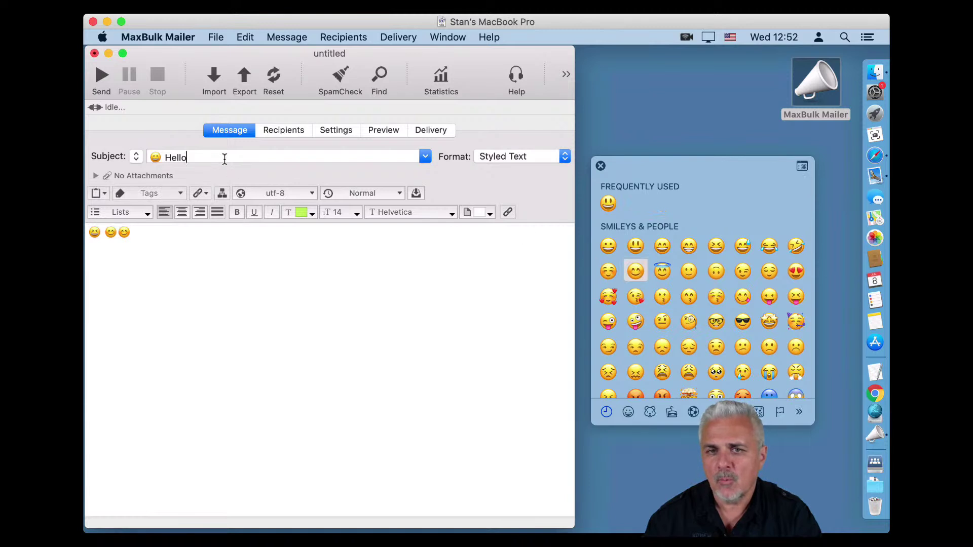
double_click(610, 274)
left_click(255, 255)
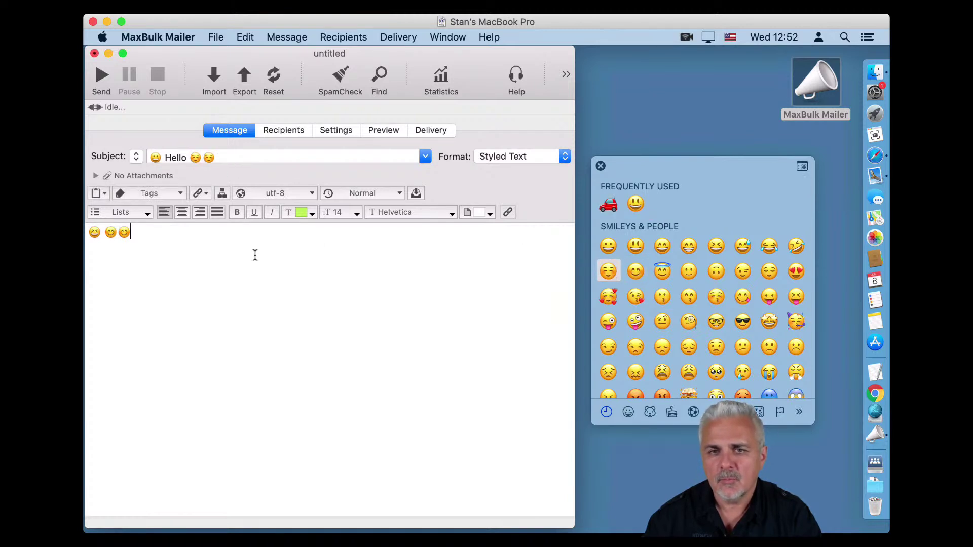
left_click(386, 133)
left_click(219, 132)
left_click(178, 241)
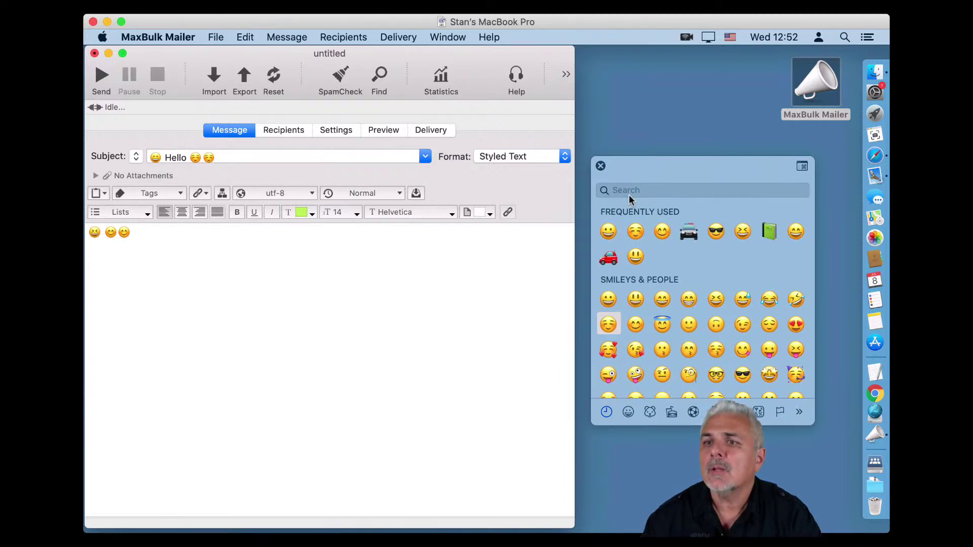
Search the emoji picker for "Book".
left_click(627, 191)
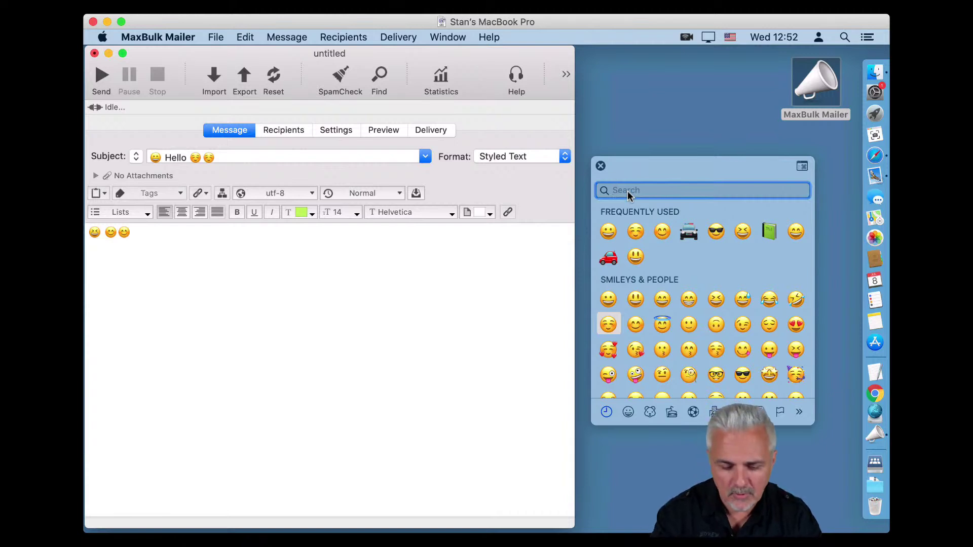
type("Book")
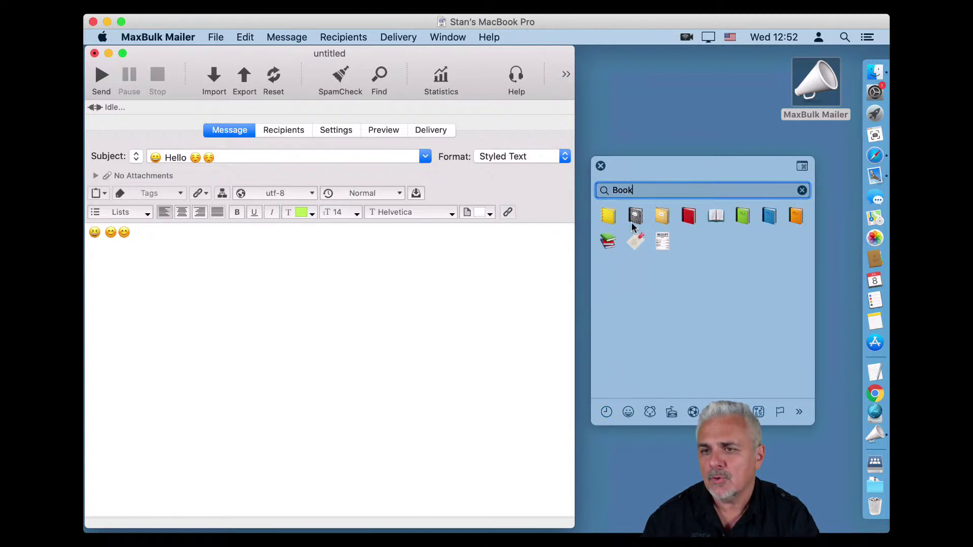
left_click(157, 369)
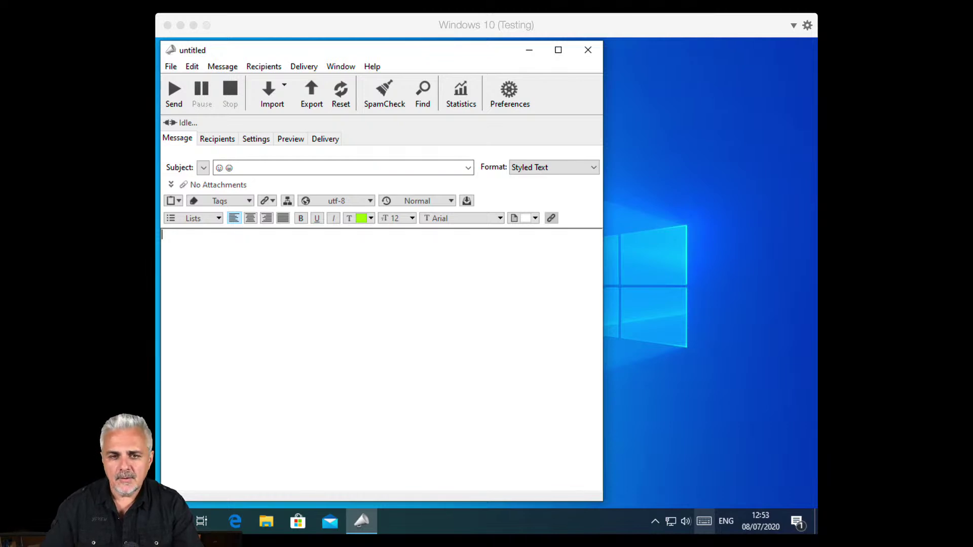
Switch to MaxBulk Mailer on Windows 10 and insert a grinning emoji with smiling eyes in the message body.
left_click(469, 424)
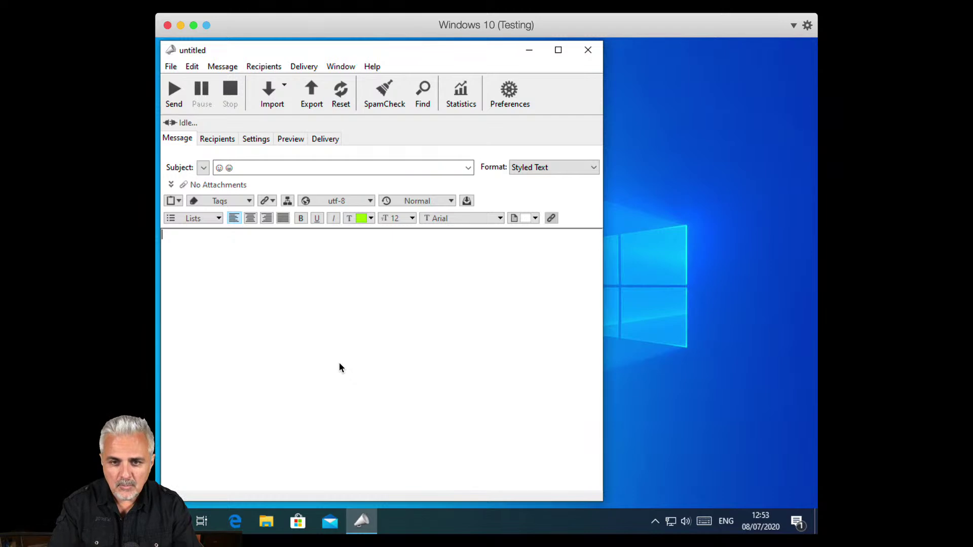
key("super+period")
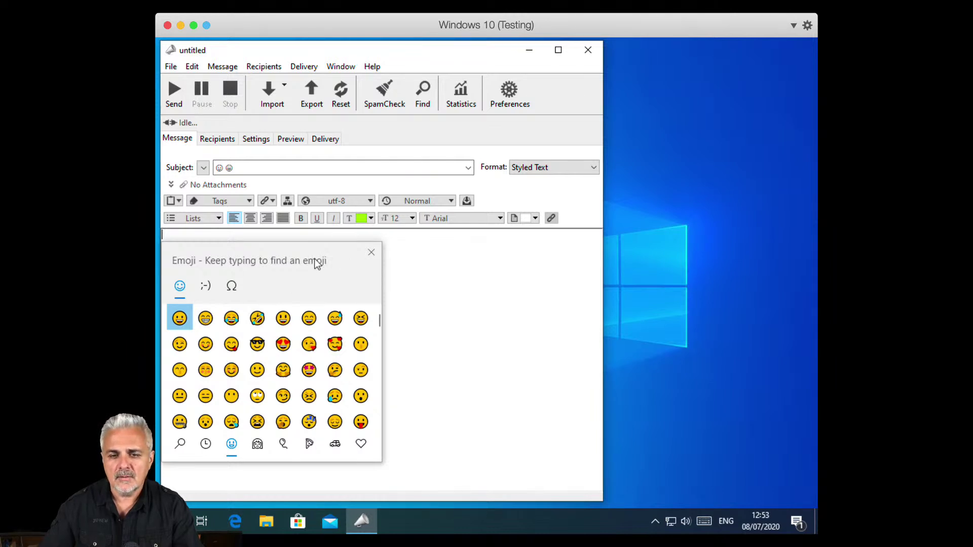
left_click(309, 320)
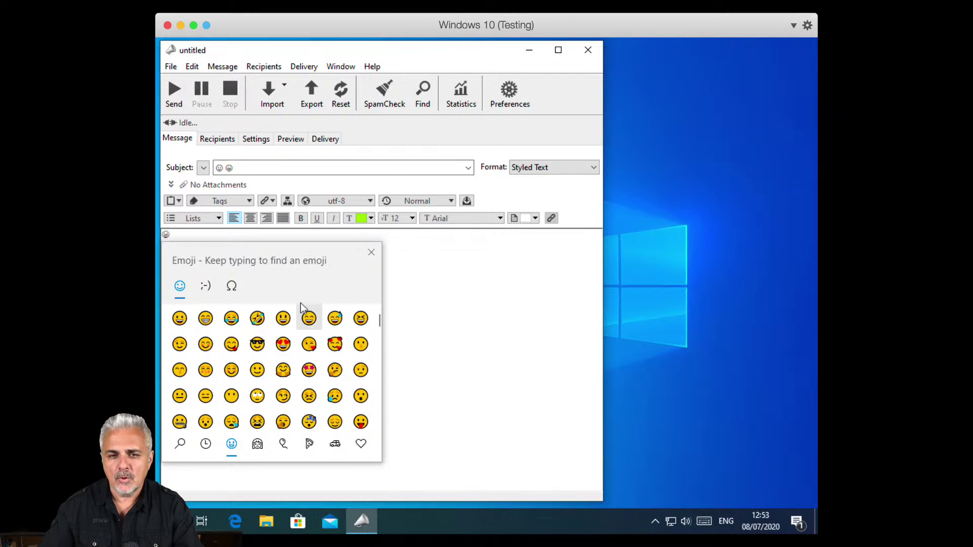
Replace the two emojis in the subject with a single beaming-face emoji and preview the message.
left_click(243, 170)
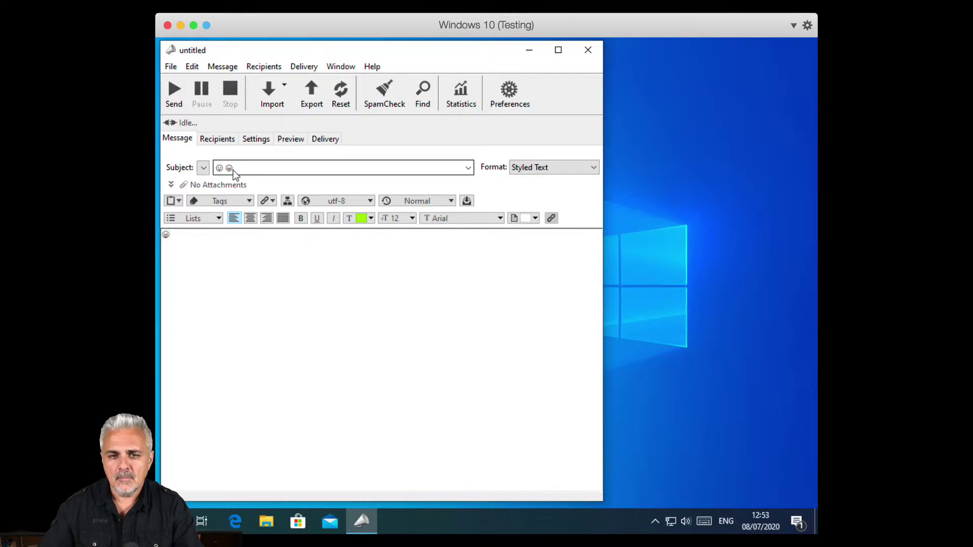
double_click(252, 170)
key("BackSpace")
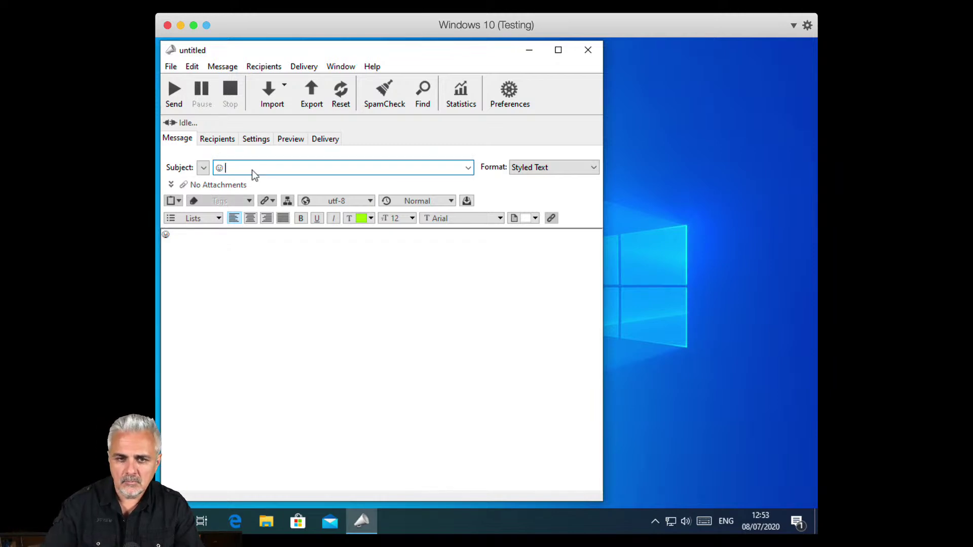
key("BackSpace")
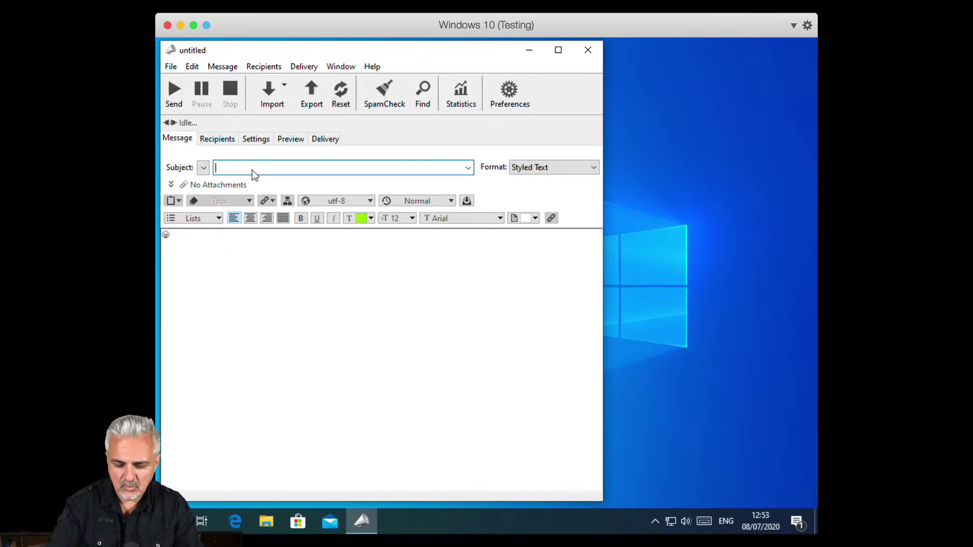
key("super")
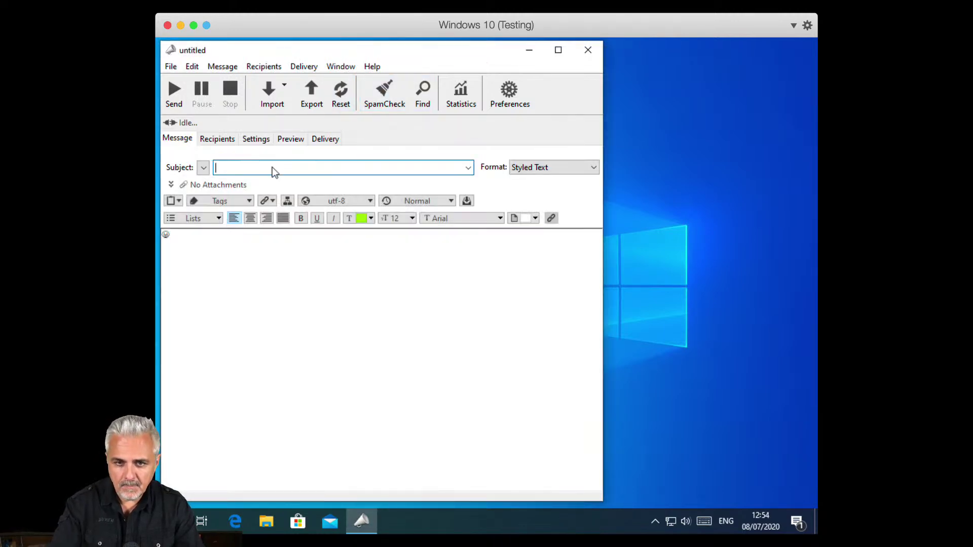
key("super+period")
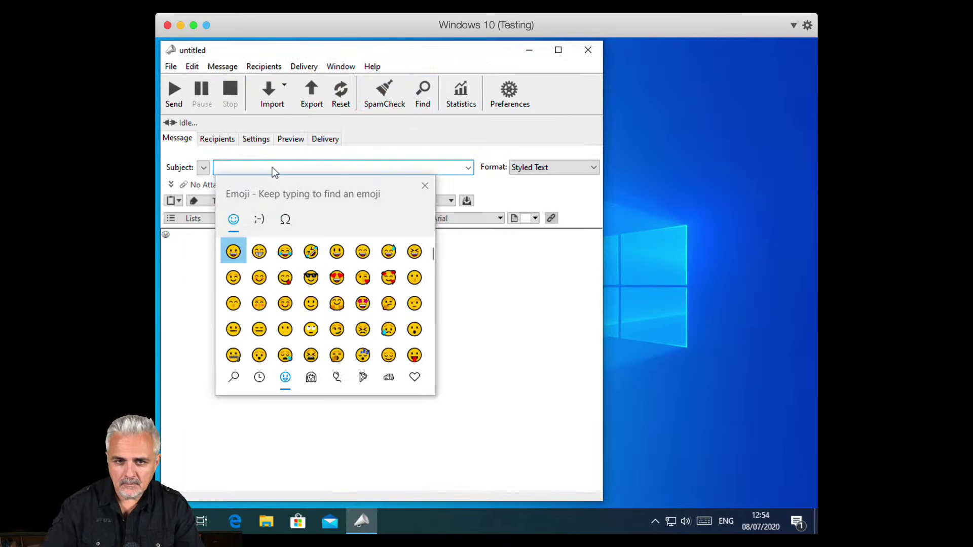
left_click(252, 256)
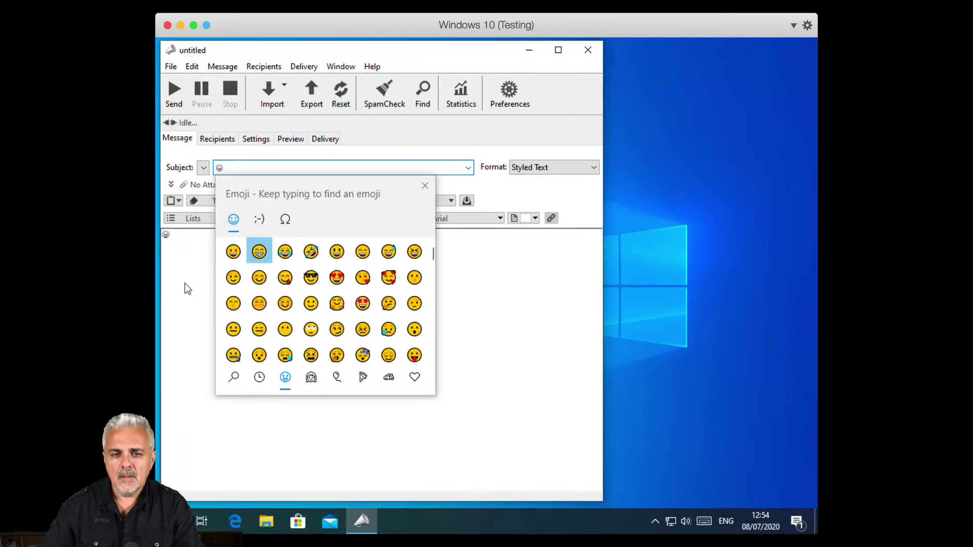
key("Escape")
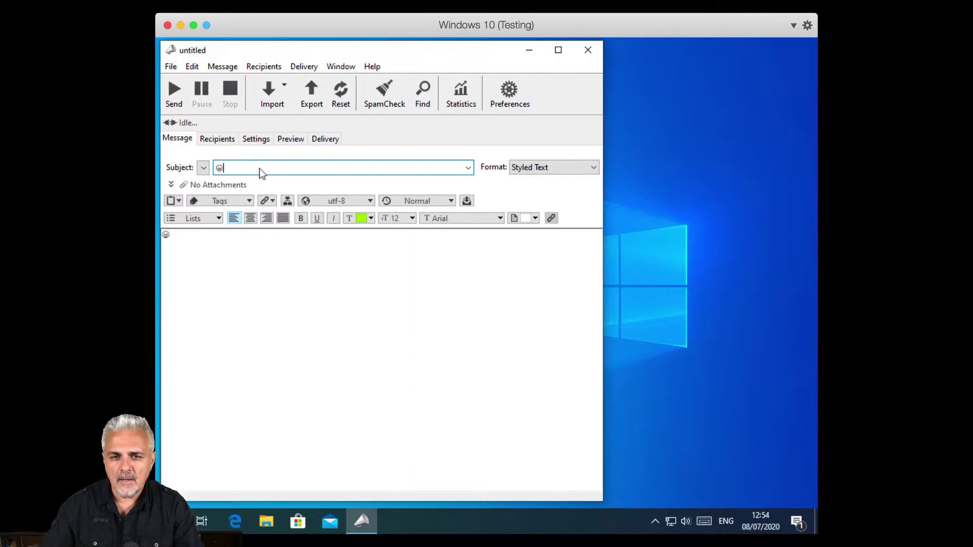
left_click(297, 144)
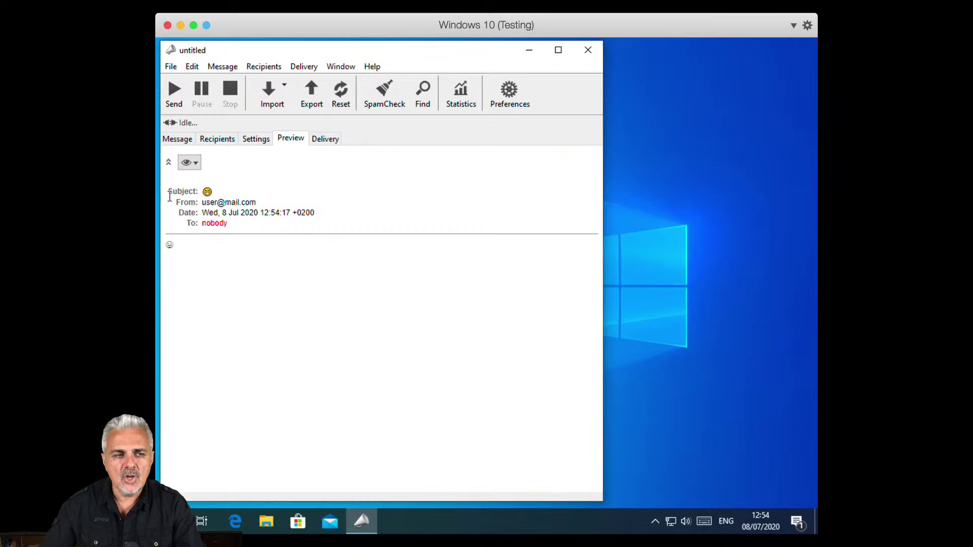
Append sunglasses face, two hearts, ninja cat with laptop and check mark emojis to the body with the touch keyboard, and preview the message.
left_click(178, 144)
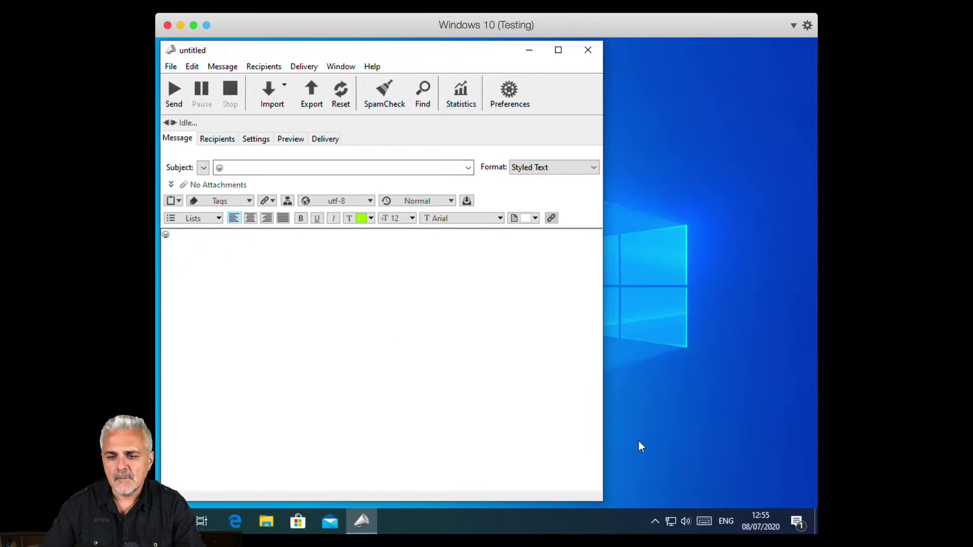
left_click(704, 519)
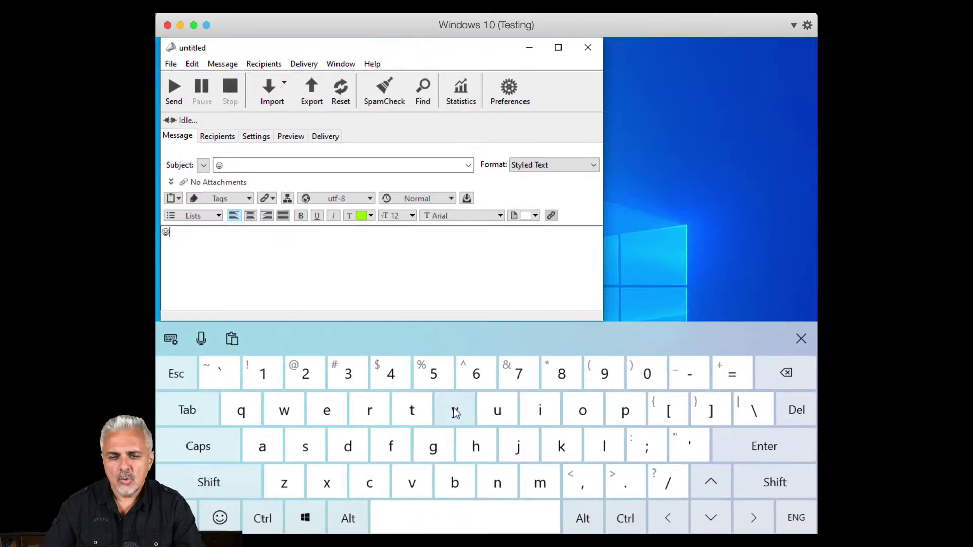
left_click(220, 518)
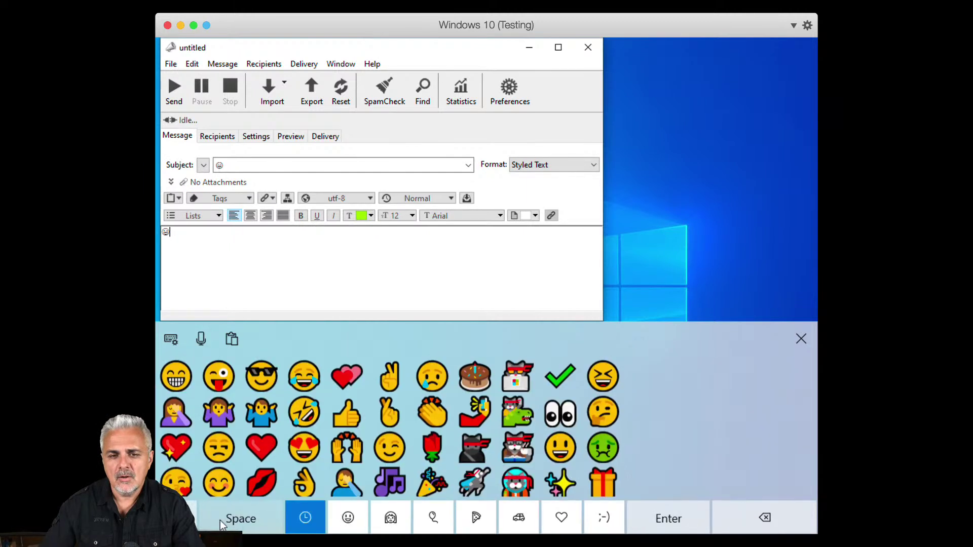
left_click(261, 380)
left_click(357, 370)
left_click(510, 369)
left_click(567, 367)
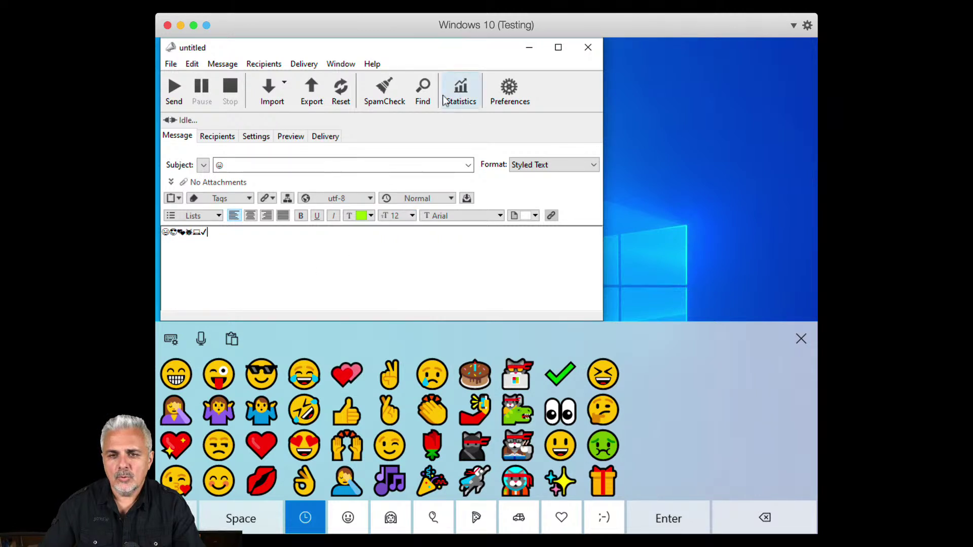
left_click(290, 138)
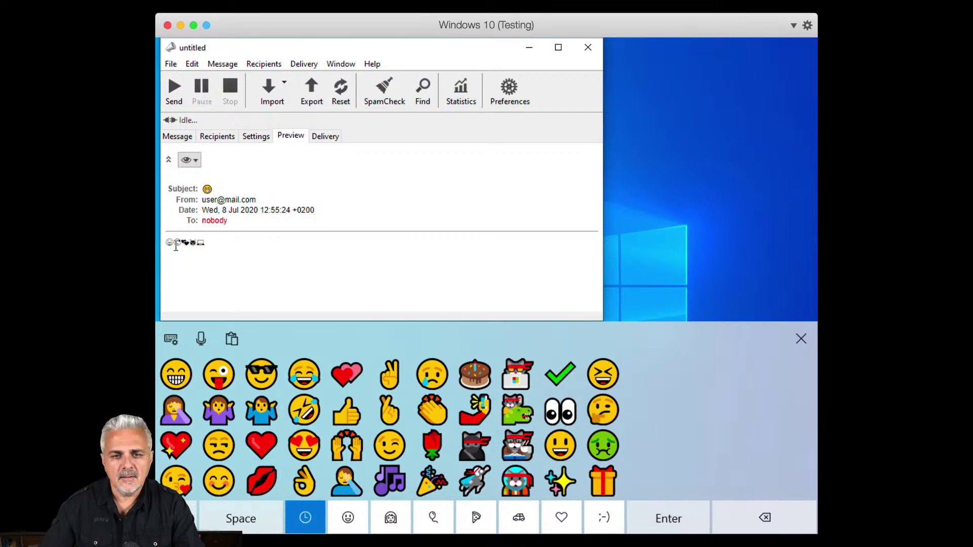
left_click(801, 340)
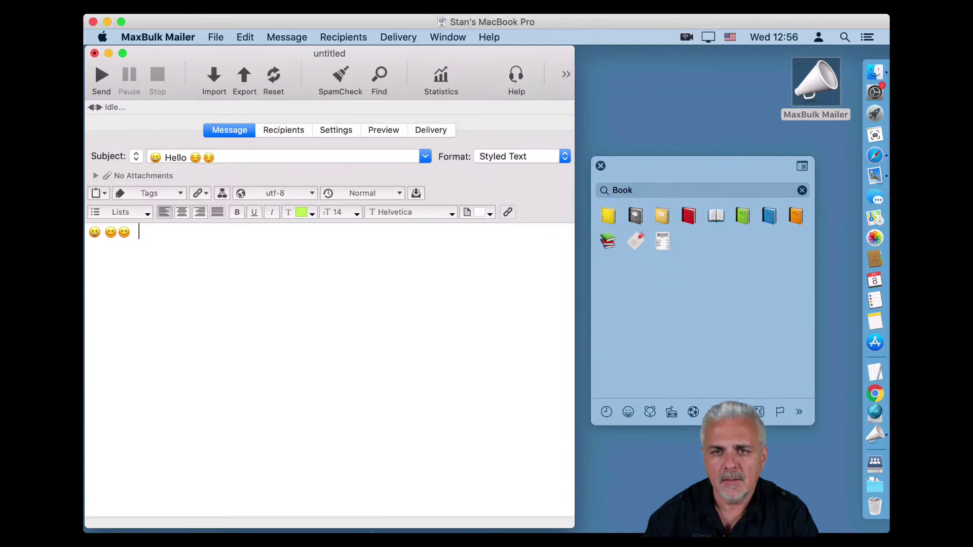
Switch to MaxBulk Mailer on macOS, clear the message body and subject, and close the emoji picker.
left_click_drag(109, 252, 78, 233)
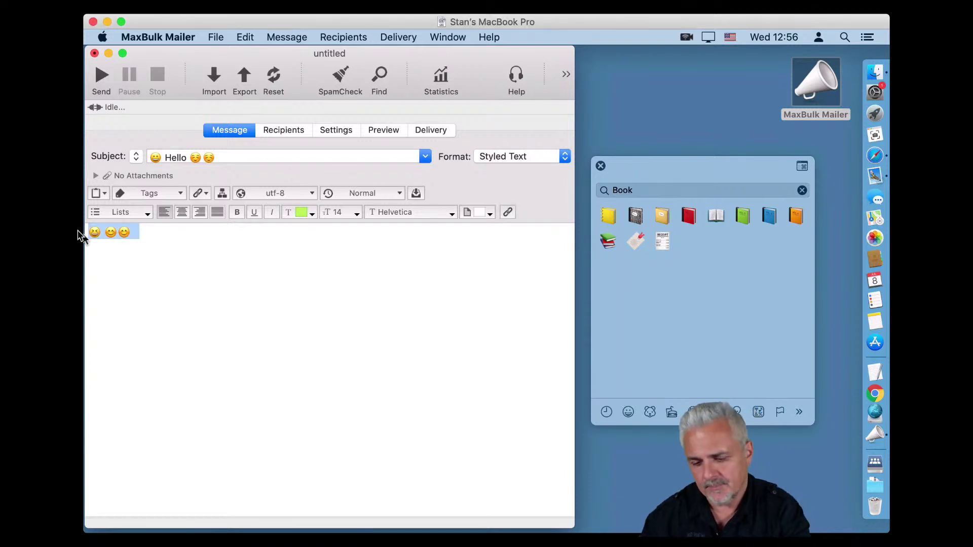
key("BackSpace")
left_click_drag(236, 150, 153, 158)
key("BackSpace")
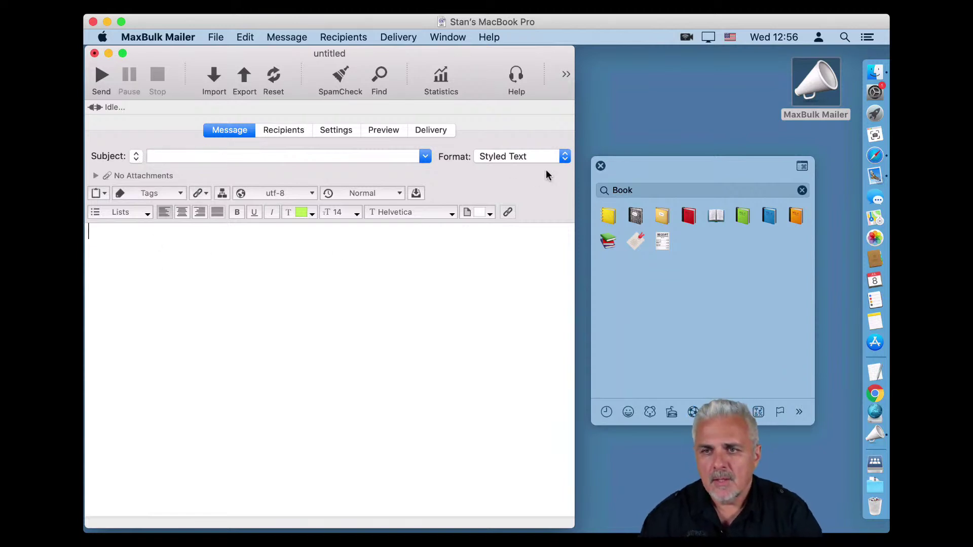
left_click(600, 165)
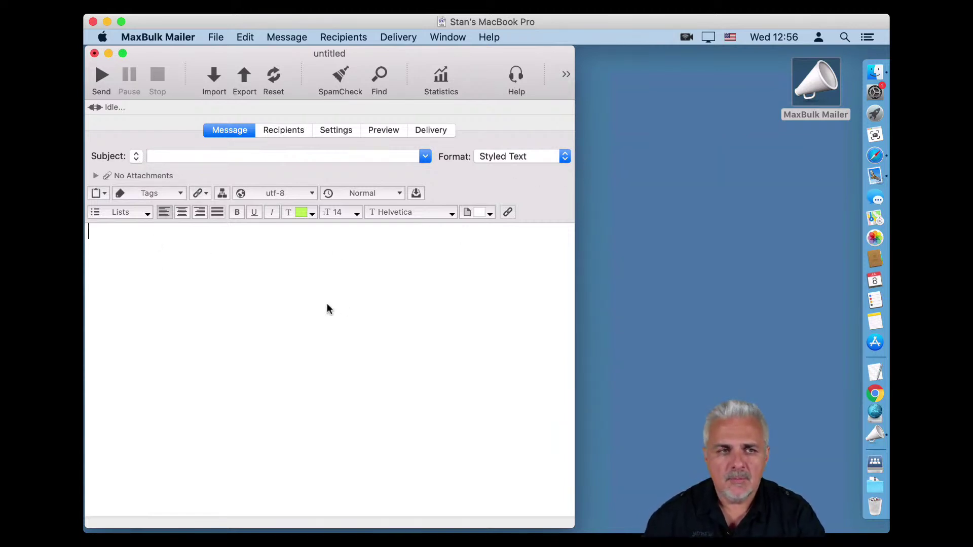
type("Maxprog")
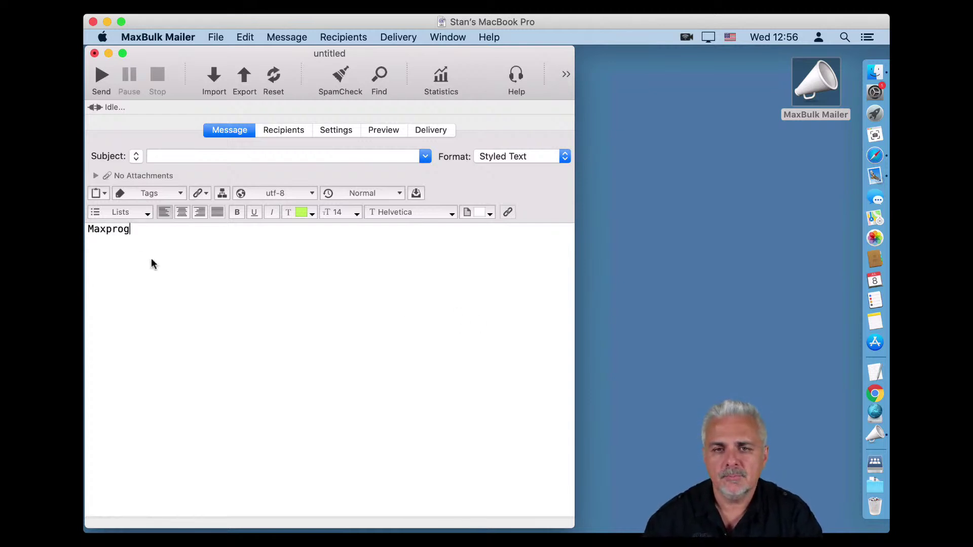
double_click(104, 231)
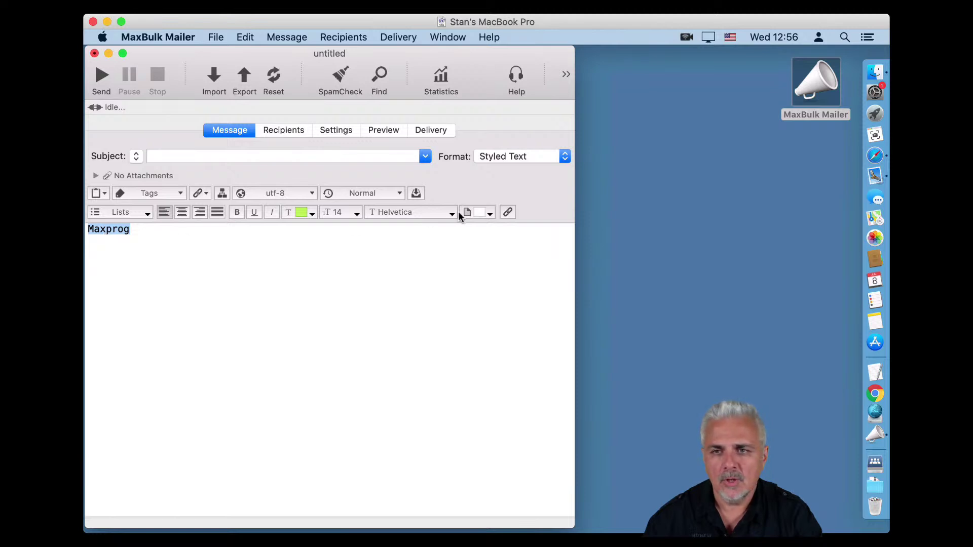
left_click(509, 213)
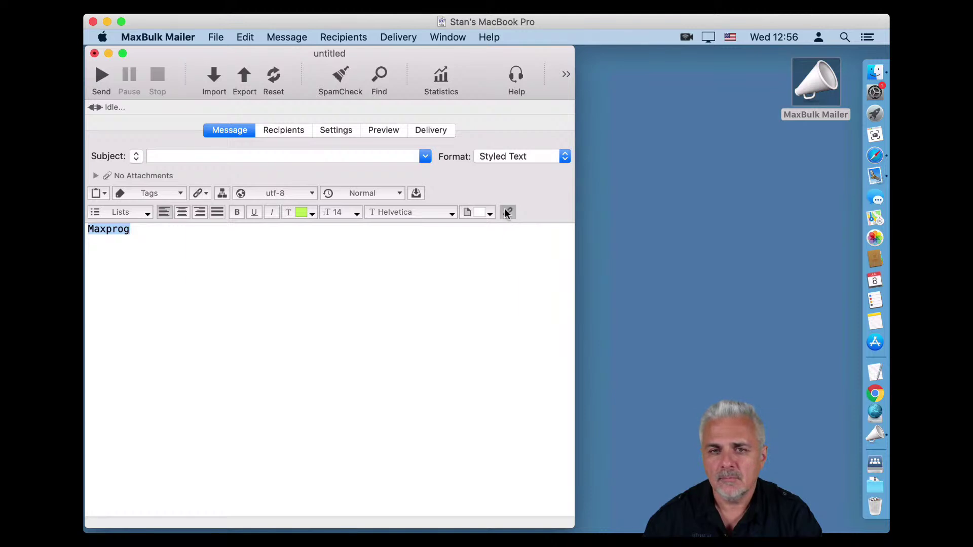
type("https:")
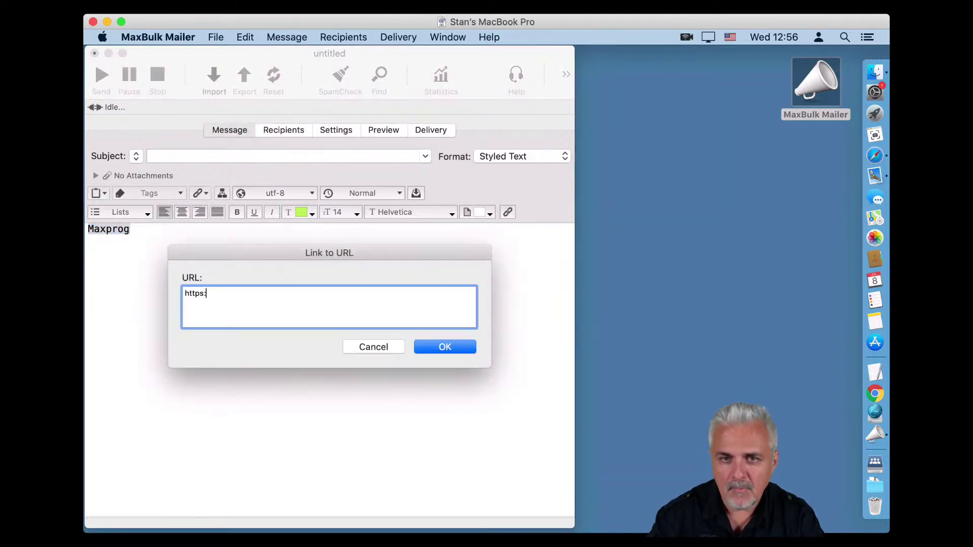
type("//")
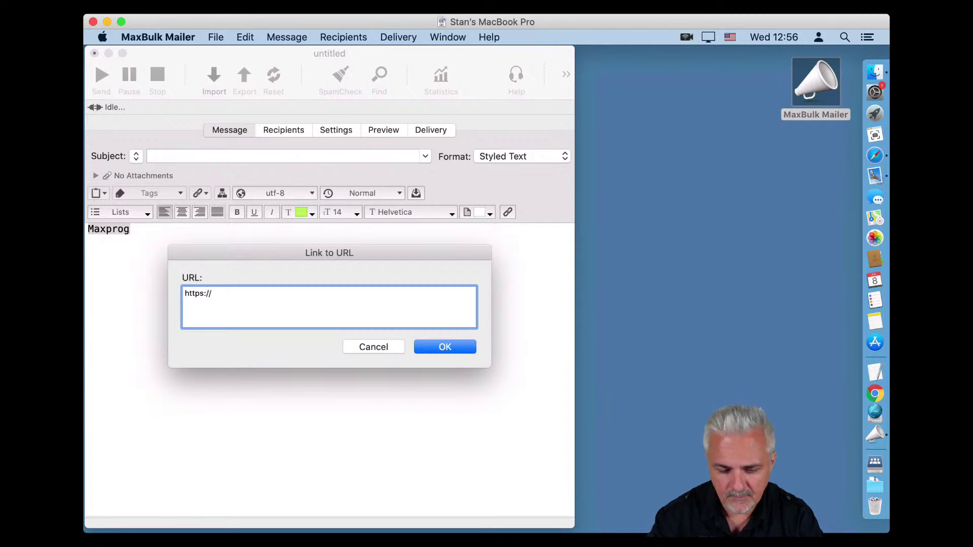
type("www.m")
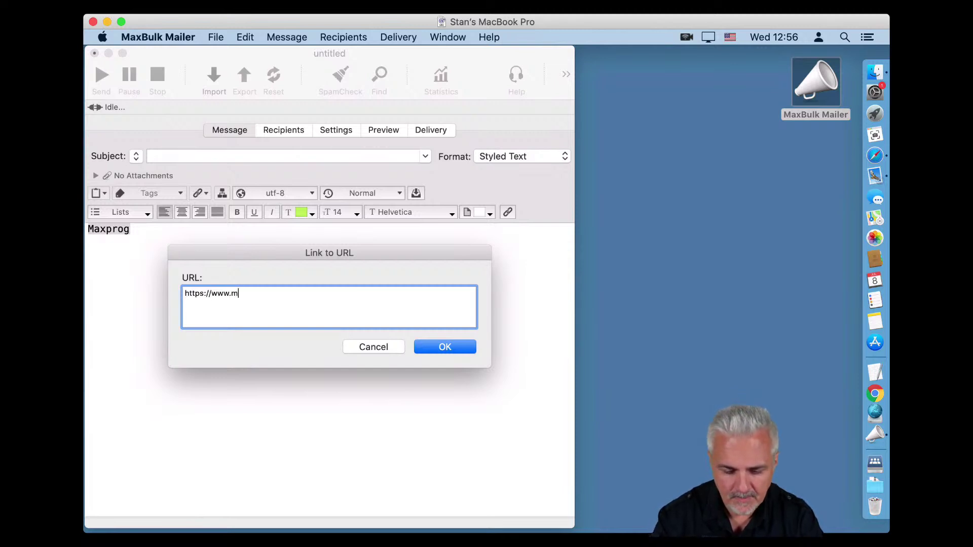
type("axprog.om")
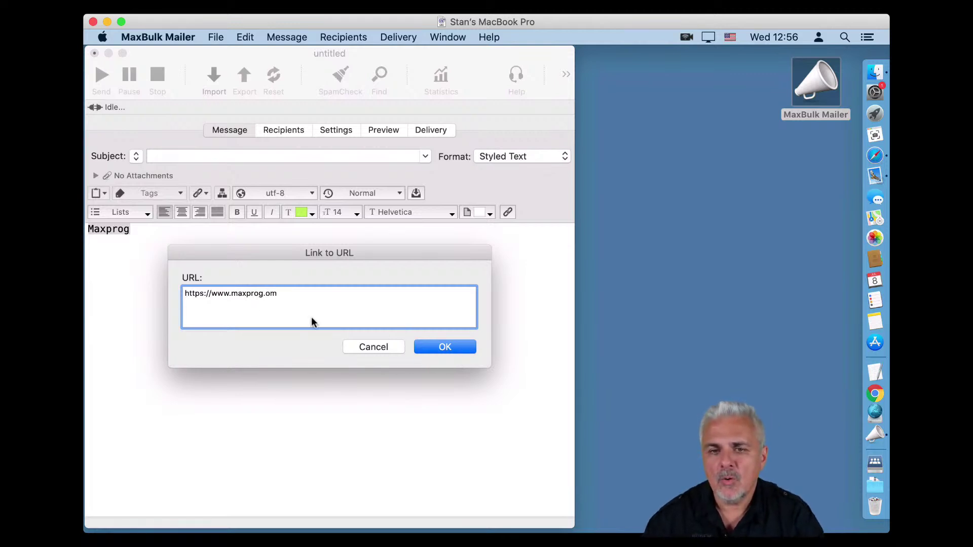
left_click(265, 293)
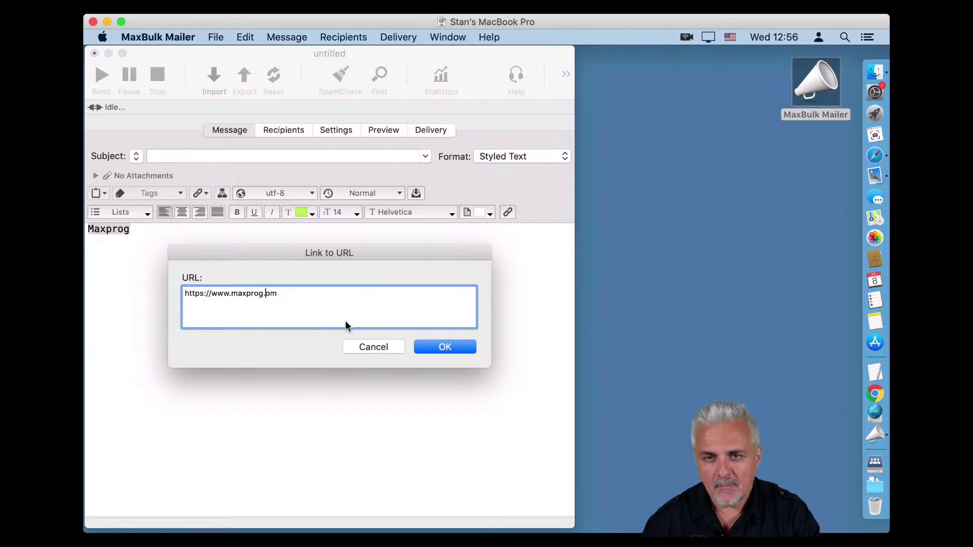
type("c")
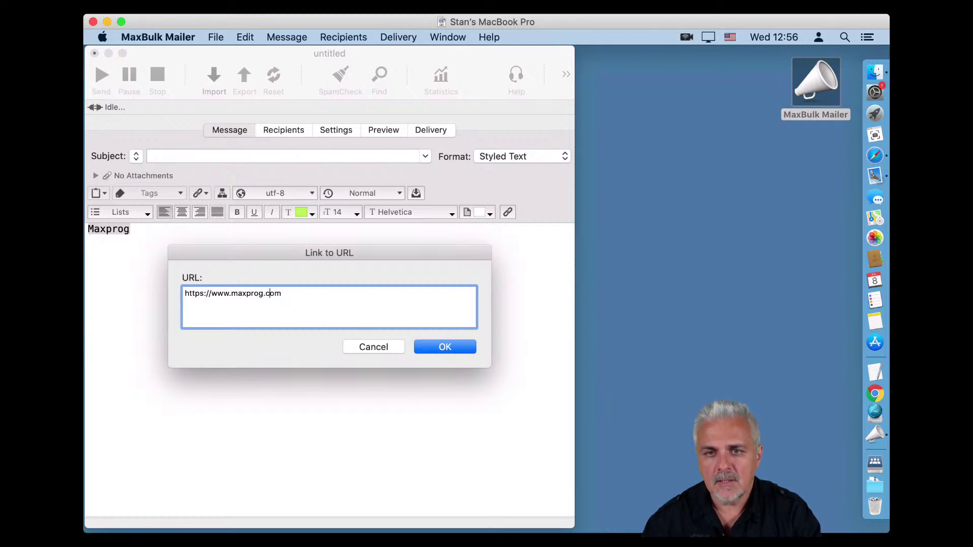
left_click(441, 349)
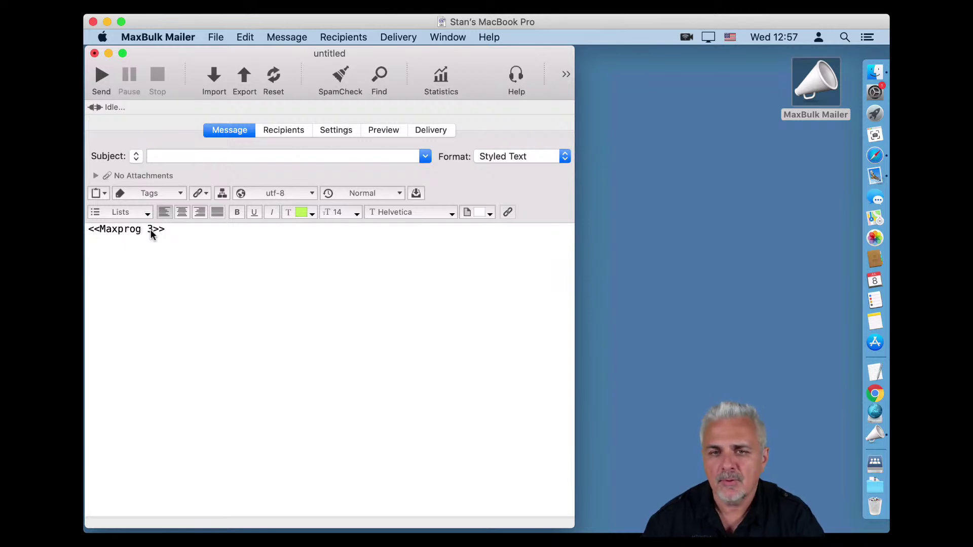
Change the display text of the "Maxprog 2" link tag to "Max programming" in the link list.
left_click(205, 193)
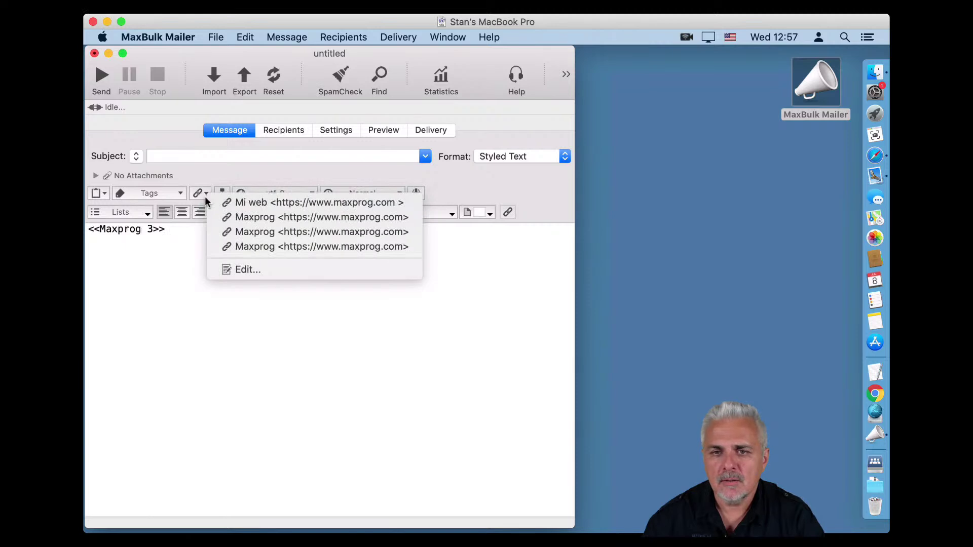
left_click(243, 270)
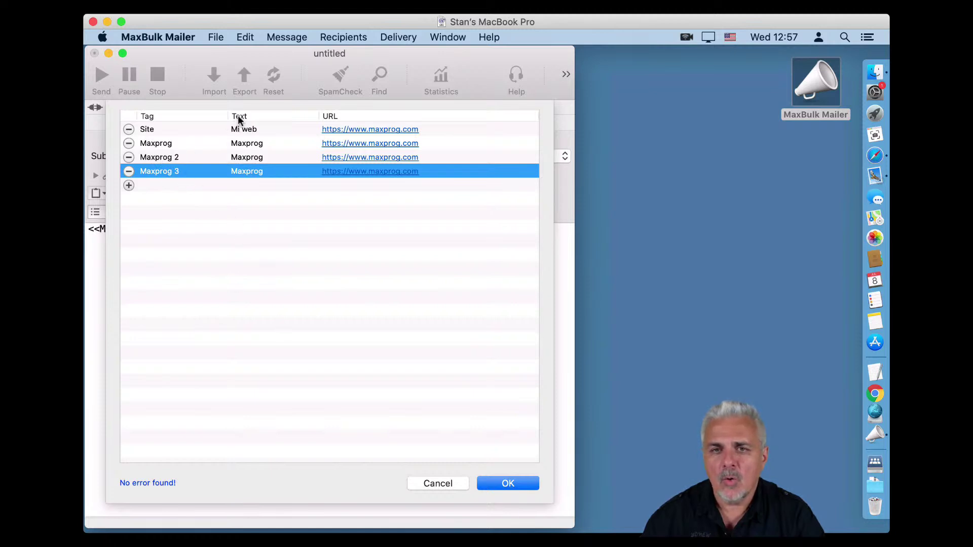
left_click(245, 159)
left_click(251, 157)
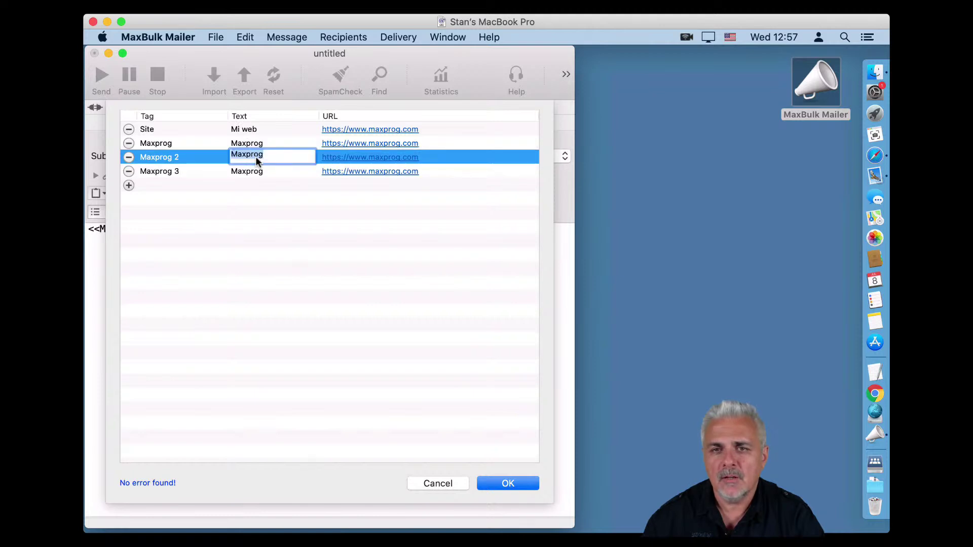
left_click(269, 154)
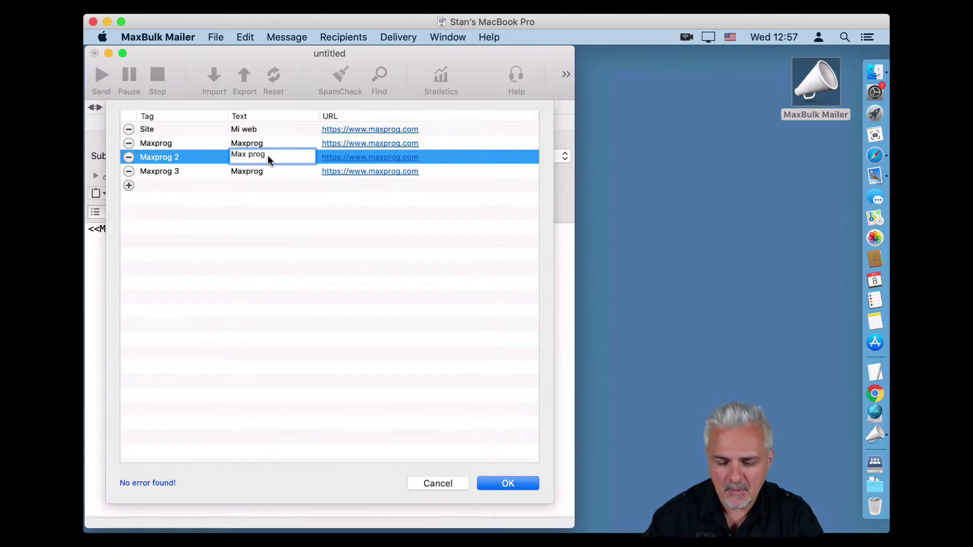
left_click(268, 155)
type("ramming")
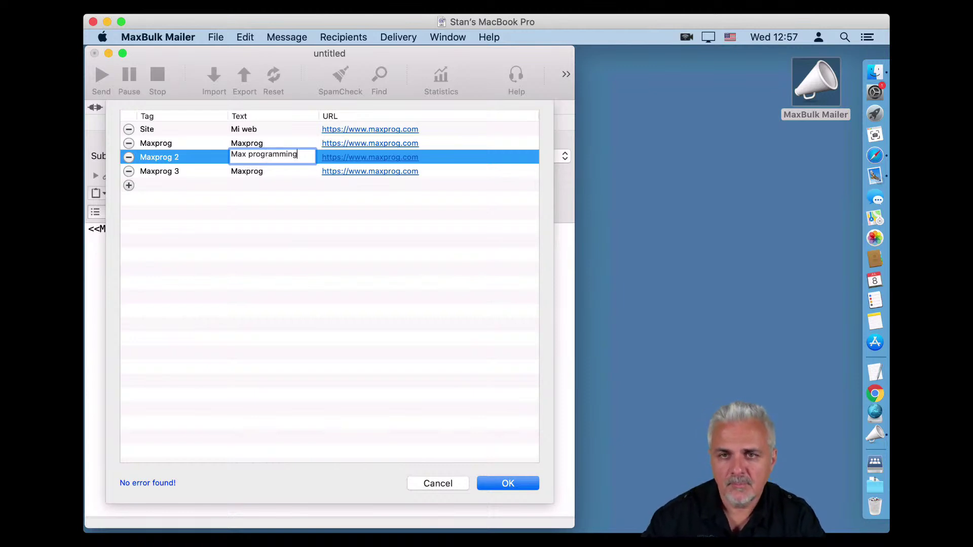
left_click(400, 366)
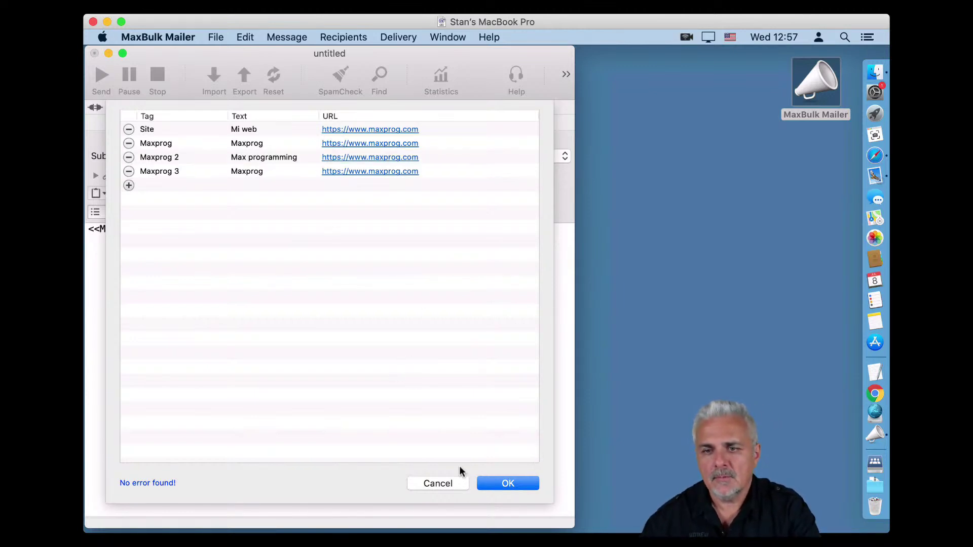
left_click(493, 484)
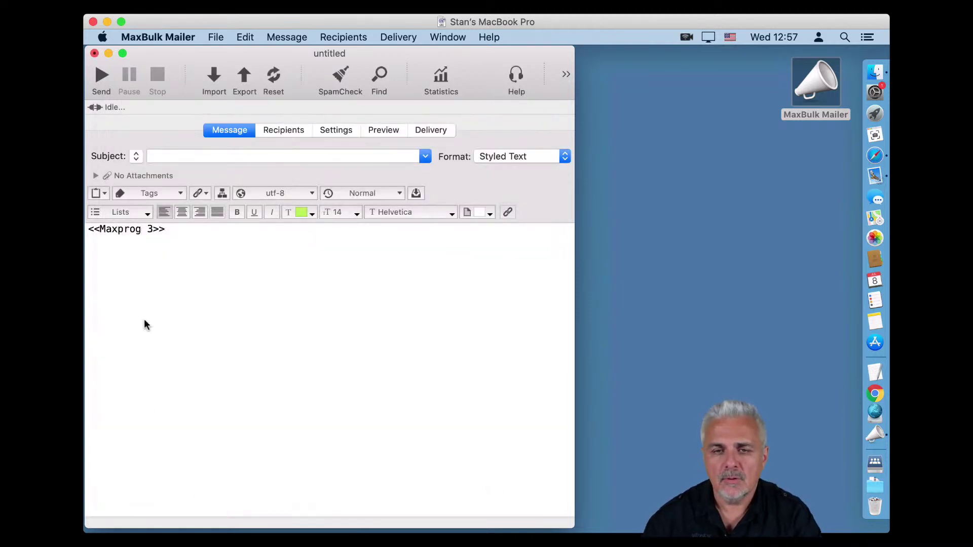
Insert the Maxprog and Max programming link tags on a new line above the <<Maxprog 3>> tag.
left_click(87, 229)
key("Return")
key("Return")
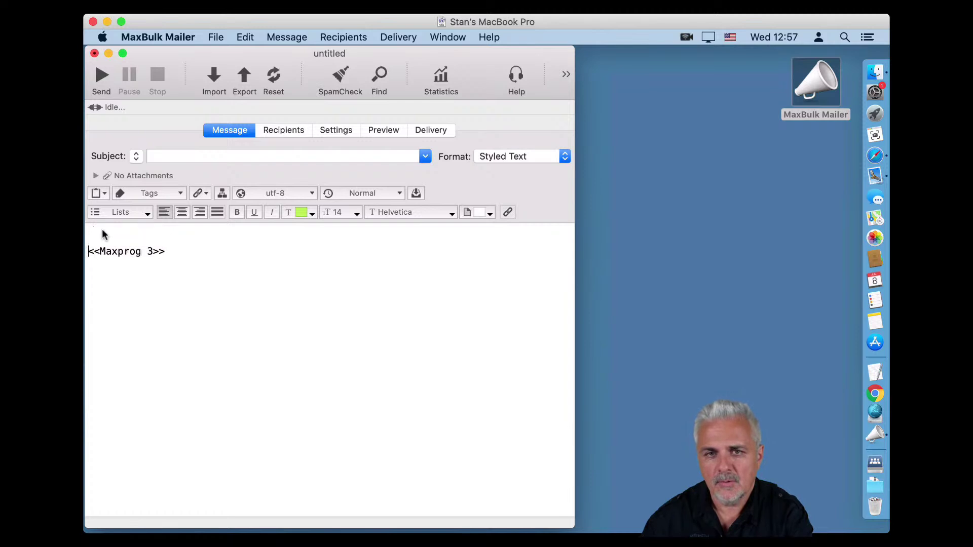
left_click(159, 196)
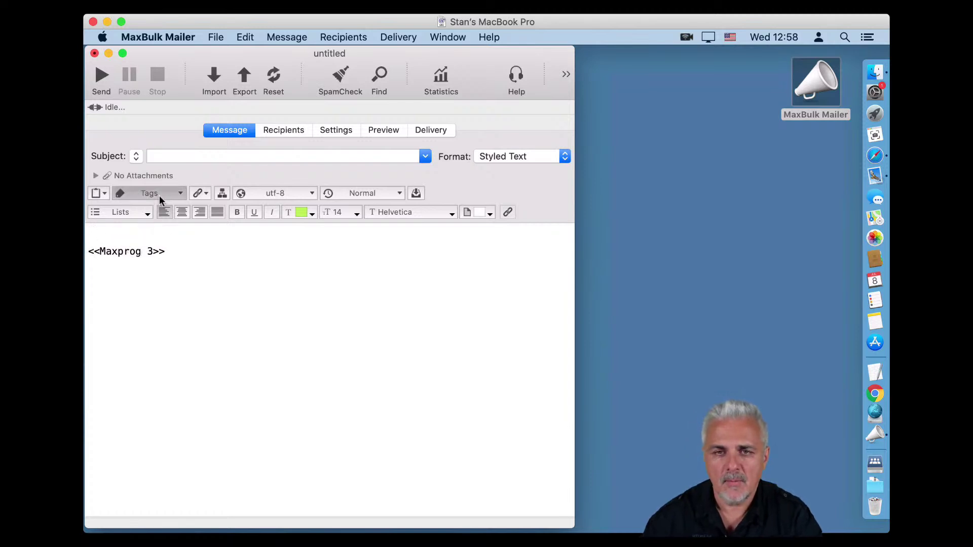
left_click(202, 190)
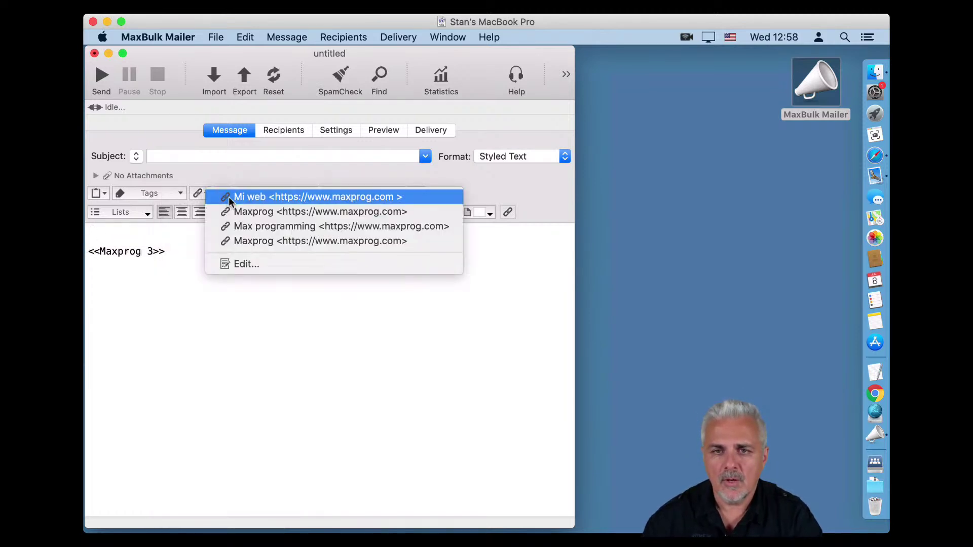
left_click(251, 213)
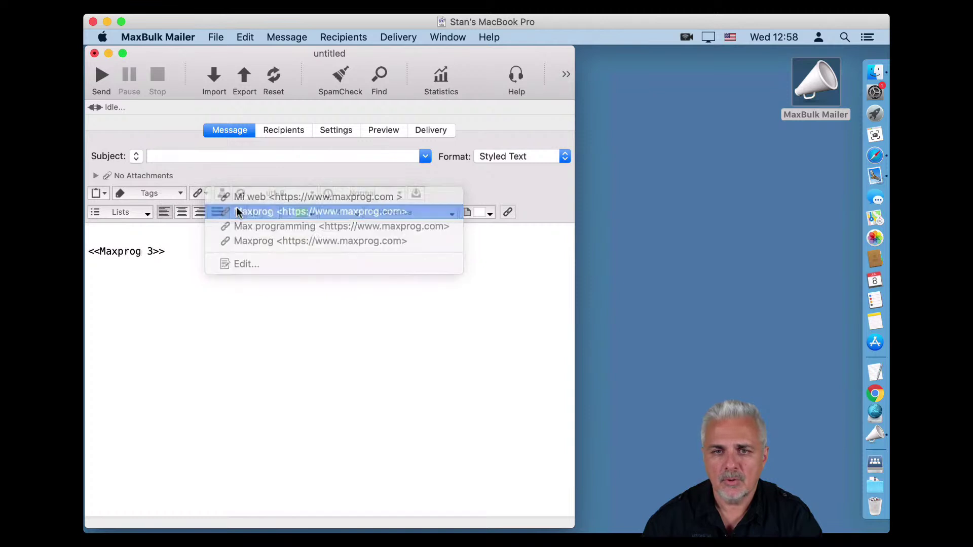
left_click(199, 194)
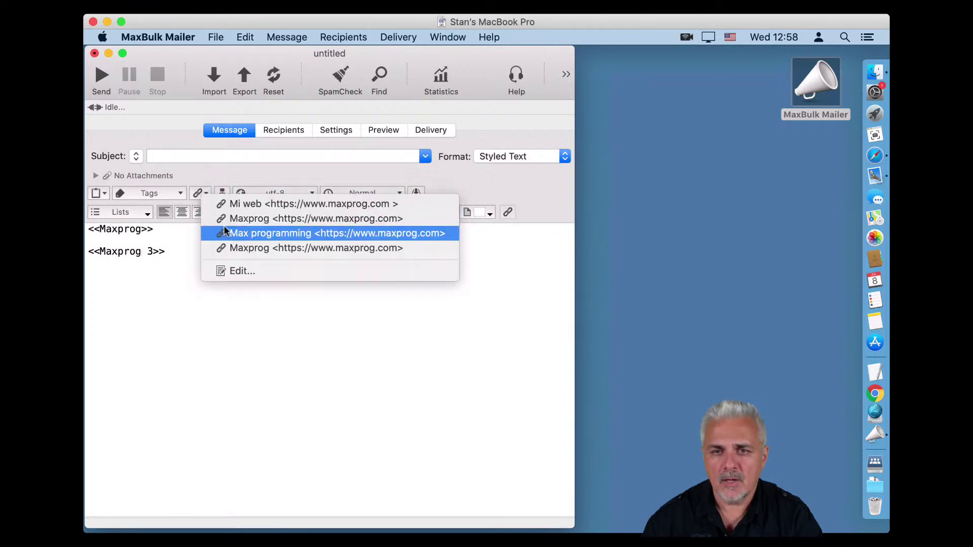
left_click(238, 233)
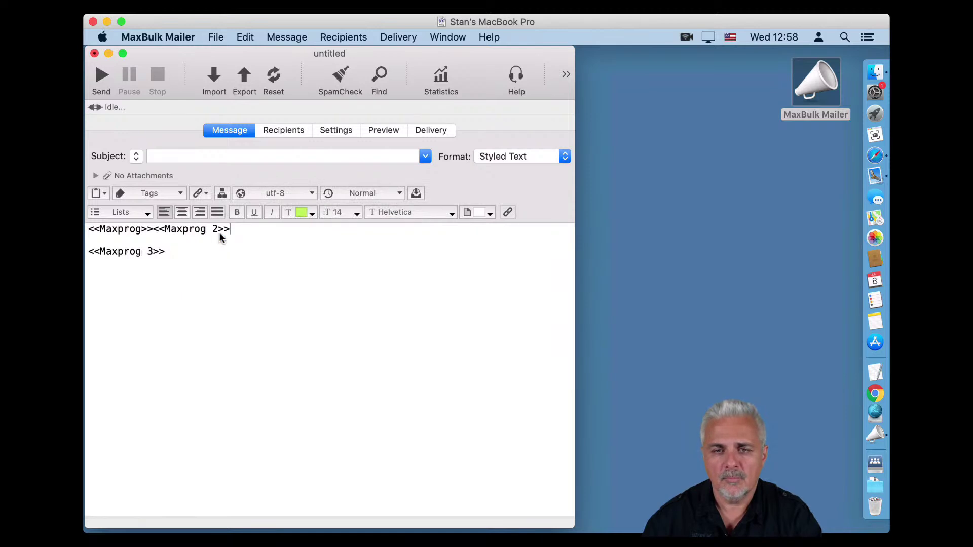
Put <<Maxprog 2>> on its own line and remove the blank line above <<Maxprog 3>>.
left_click(153, 230)
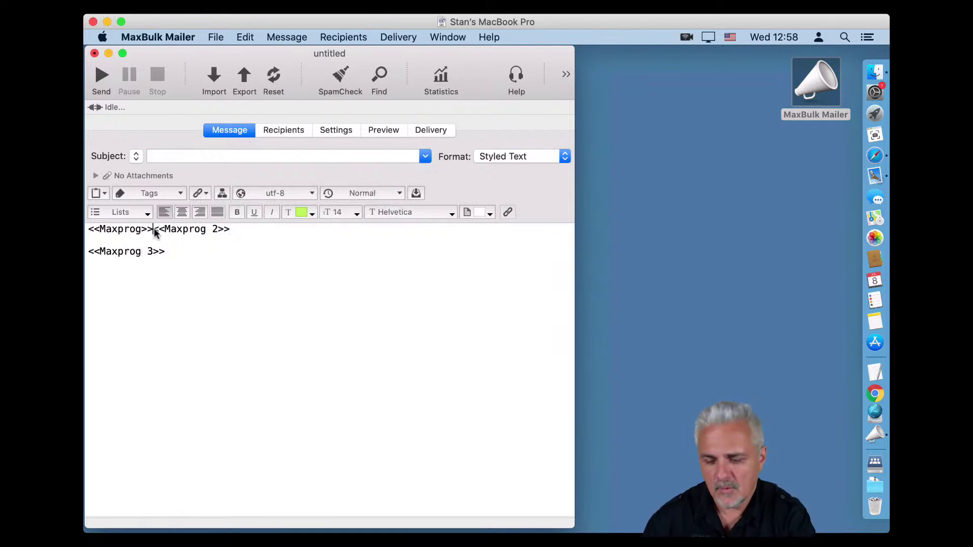
key("Return")
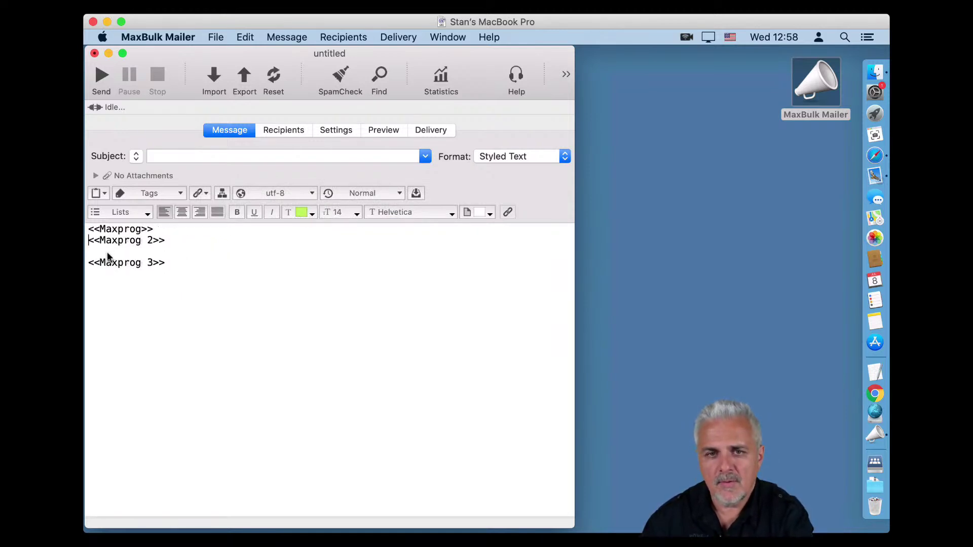
left_click(108, 253)
key("BackSpace")
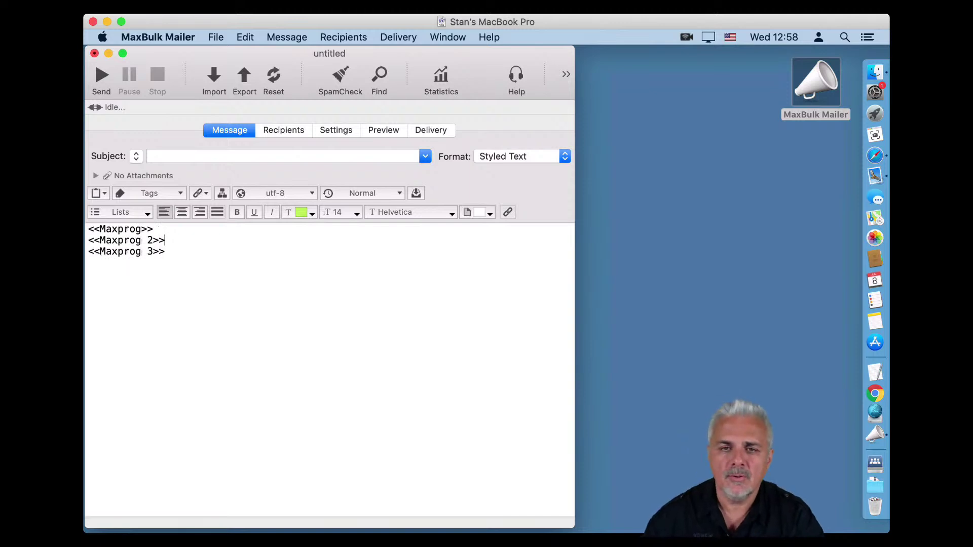
Preview the message with its three link tags and review the list of saved links.
left_click(378, 132)
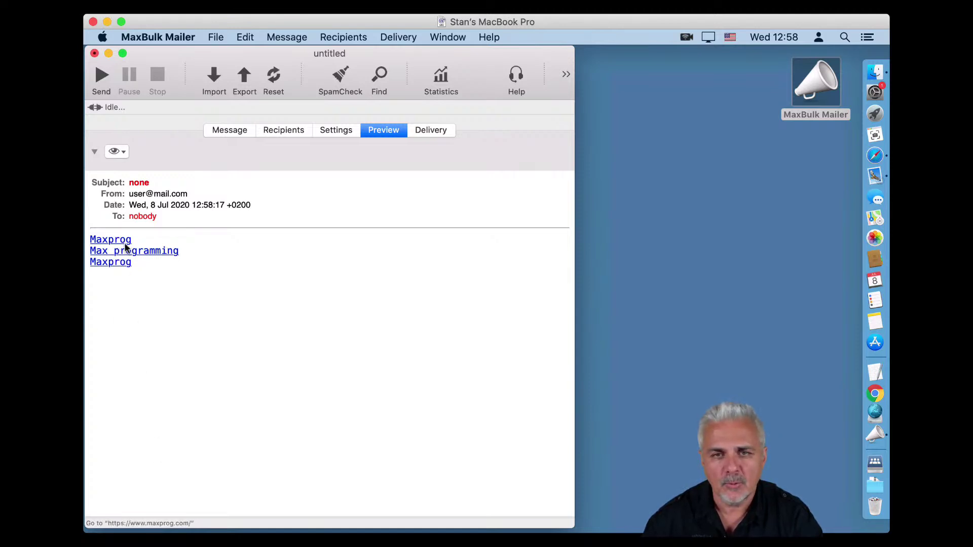
left_click(237, 128)
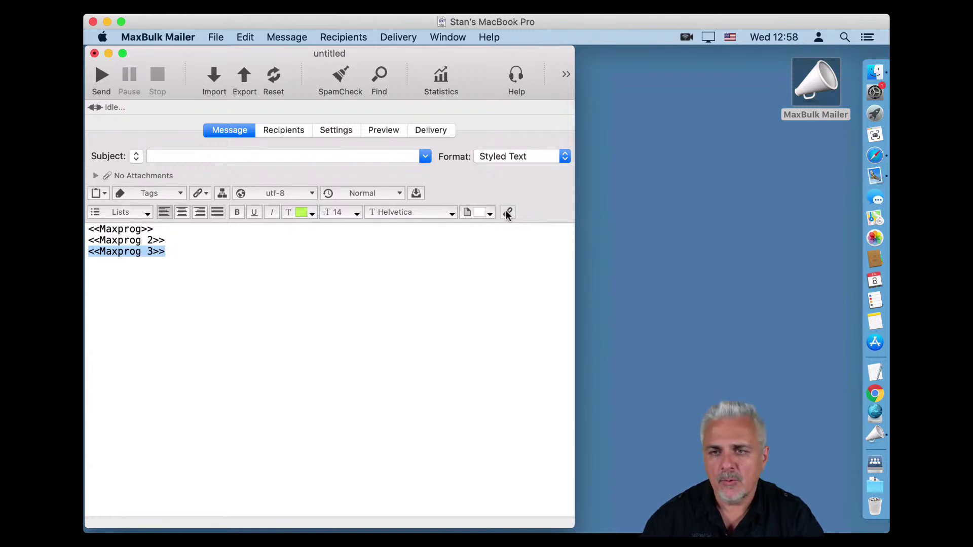
left_click(201, 194)
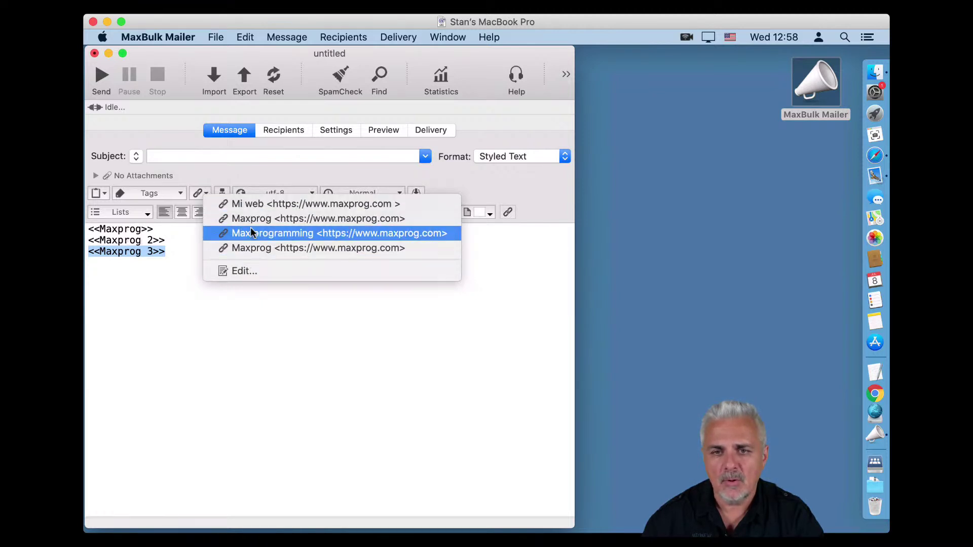
left_click(174, 283)
left_click(174, 283)
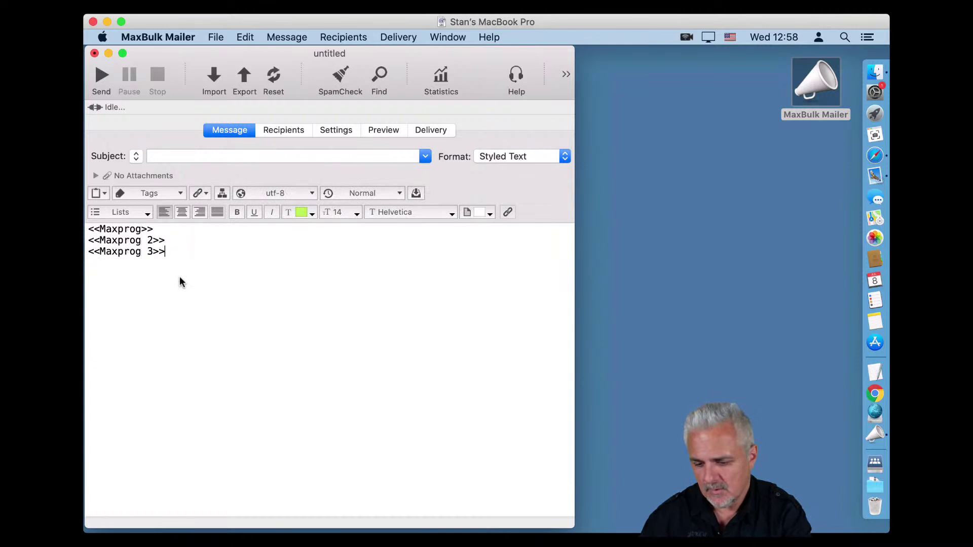
Review where saved links can be edited and which hyperlink, random word and tag insertion commands are available.
left_click(205, 196)
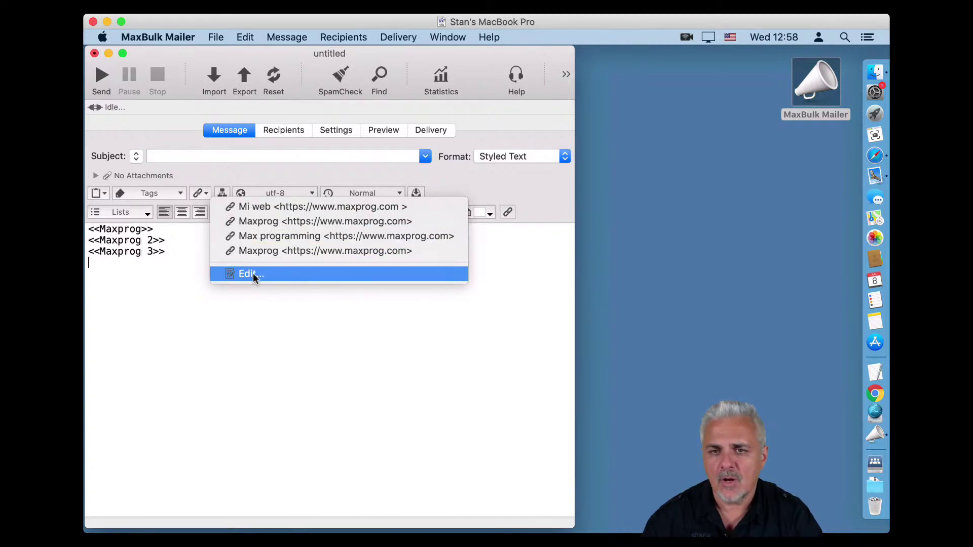
left_click(243, 43)
left_click(243, 41)
mouse_move(299, 283)
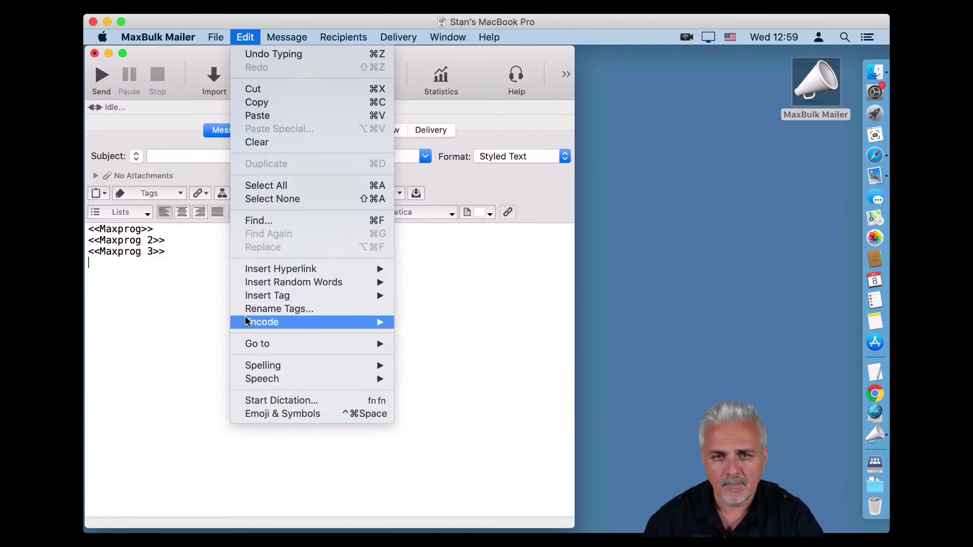
key("Escape")
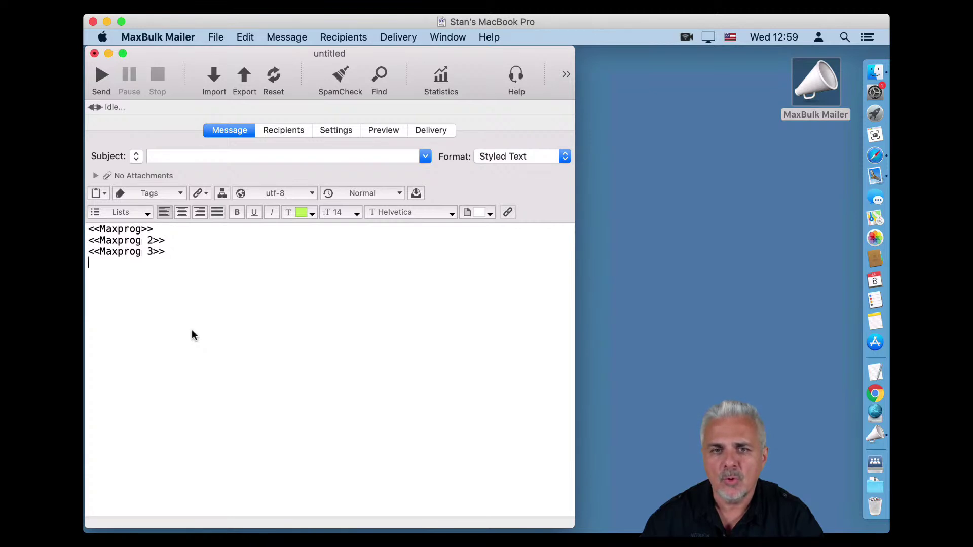
Clear the link tags from the message body and insert the "Hello" random words tag.
left_click_drag(142, 292, 84, 232)
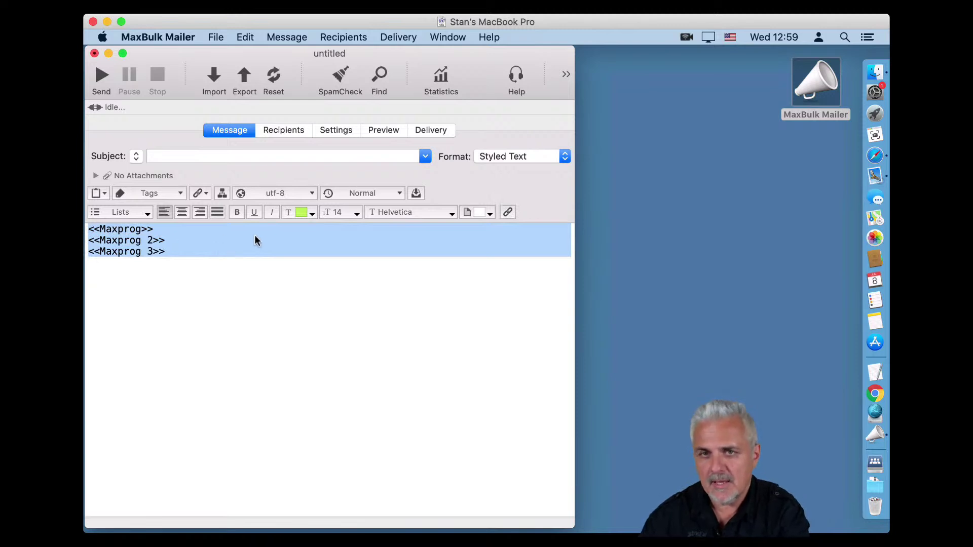
key("BackSpace")
left_click(246, 37)
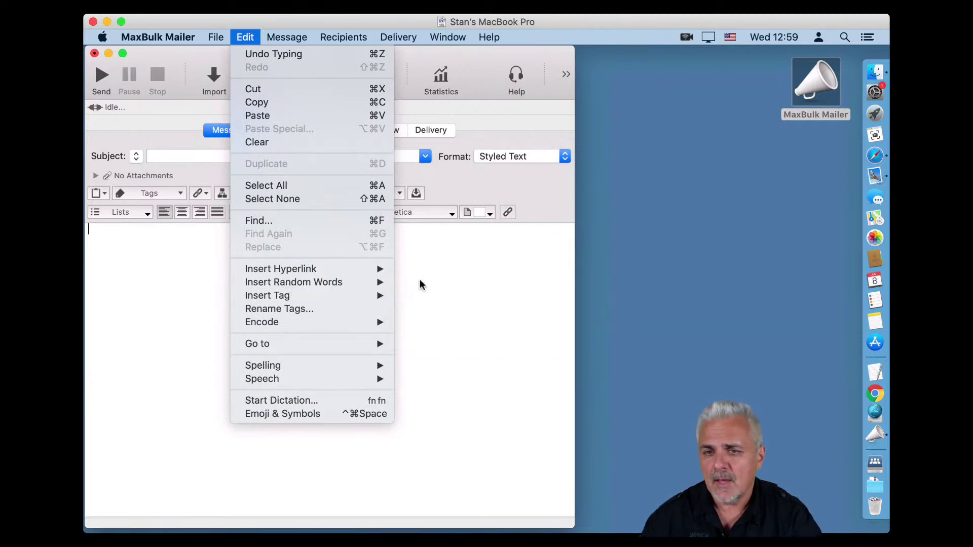
mouse_move(380, 285)
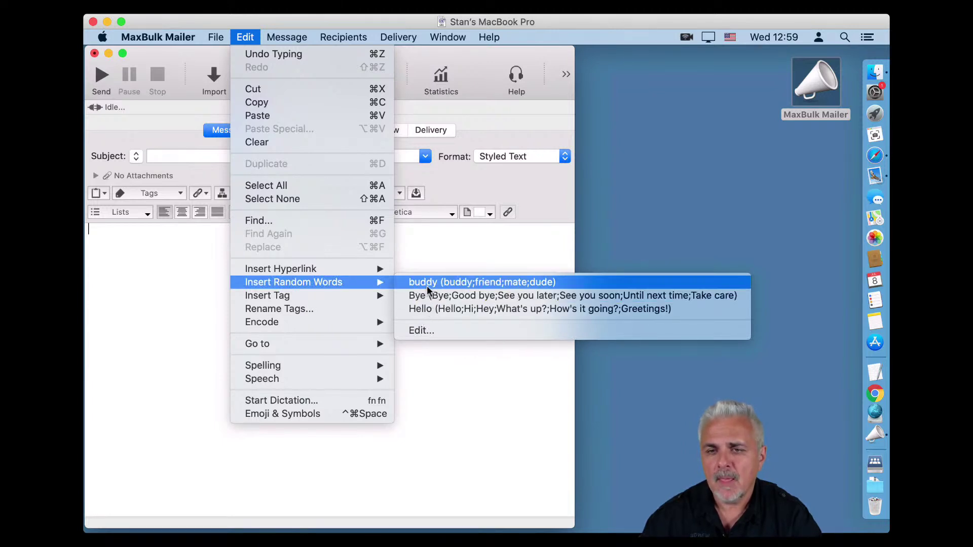
left_click(433, 333)
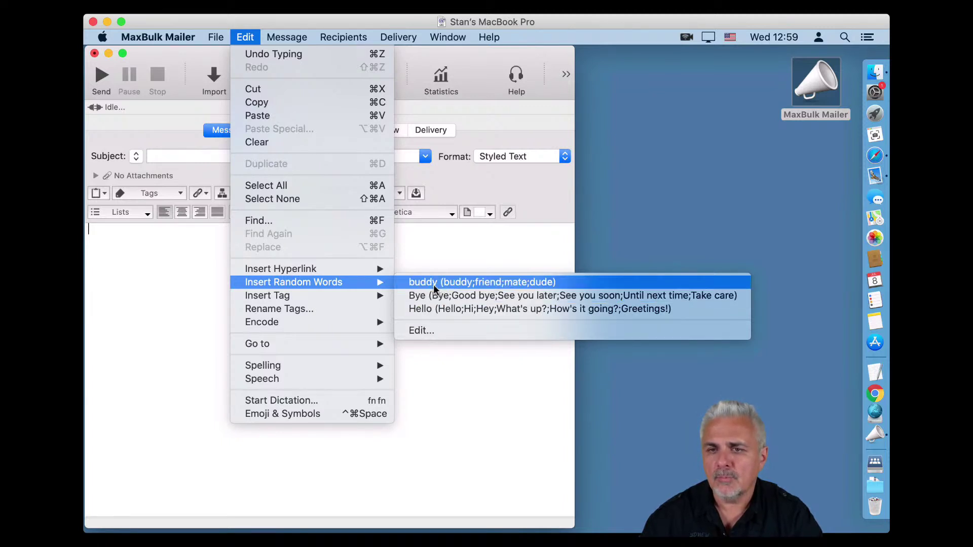
left_click(444, 309)
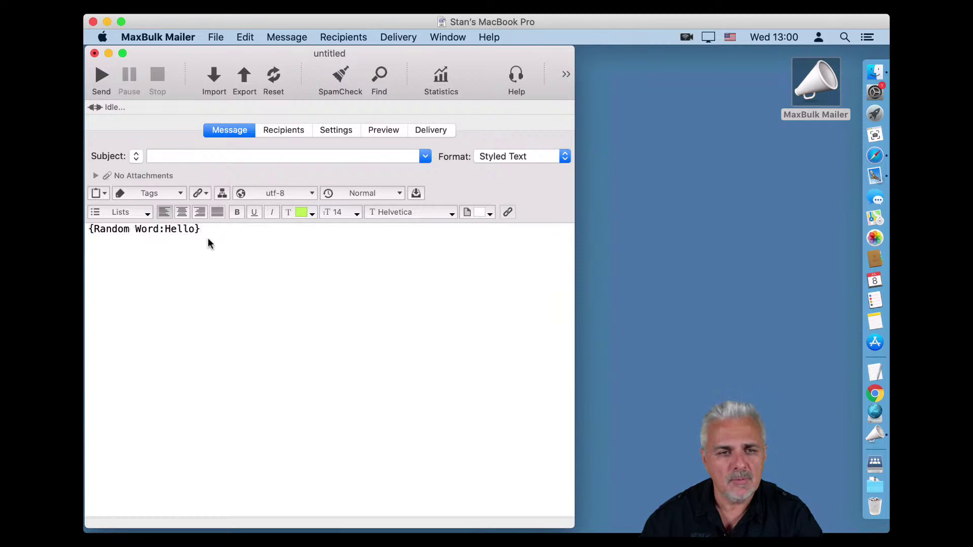
Load the Sample List as the message's recipients.
left_click(284, 130)
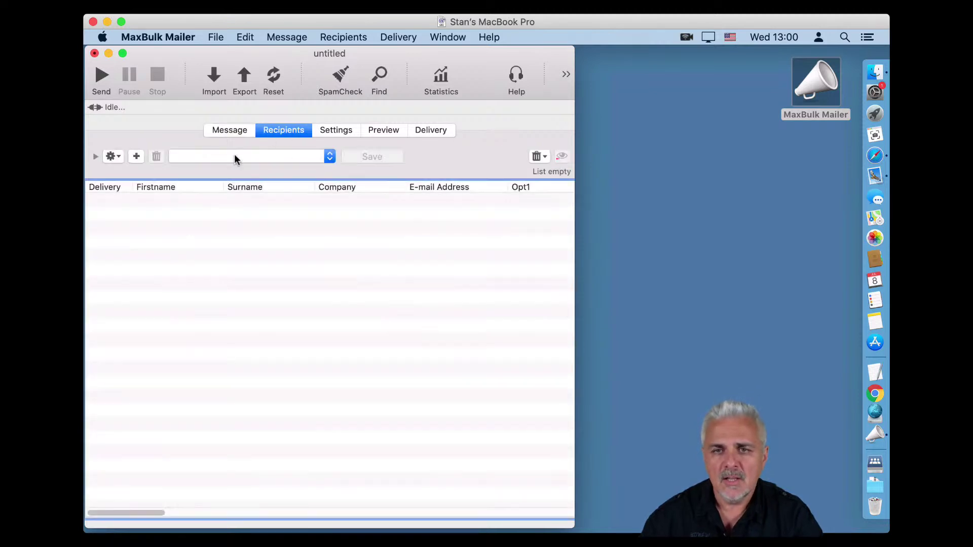
left_click(234, 156)
left_click(214, 169)
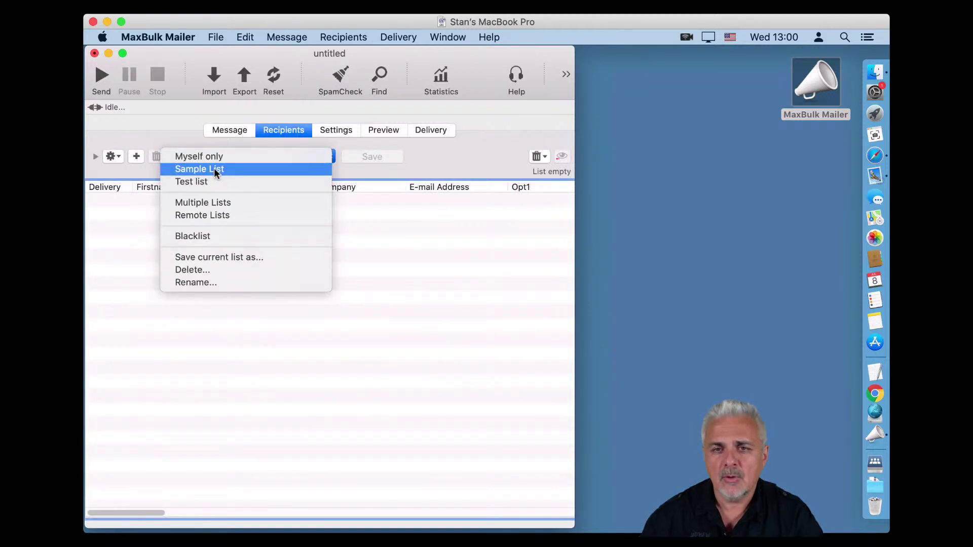
Preview the message for successive recipients, going back and forth to compare the random greetings.
left_click(381, 131)
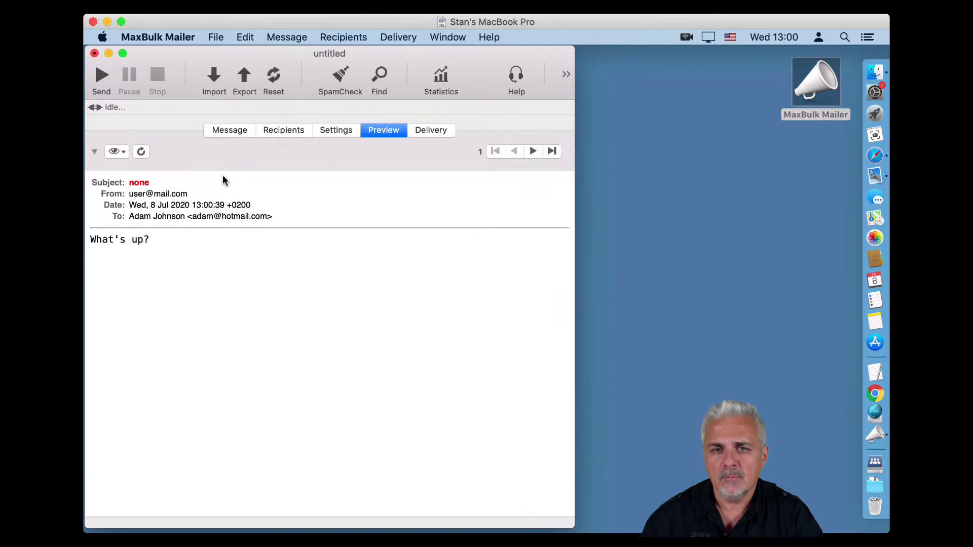
left_click(533, 151)
left_click(533, 151)
left_click(533, 151)
left_click(532, 152)
left_click(532, 151)
left_click(533, 151)
left_click(533, 151)
left_click(514, 151)
left_click(533, 151)
left_click(514, 151)
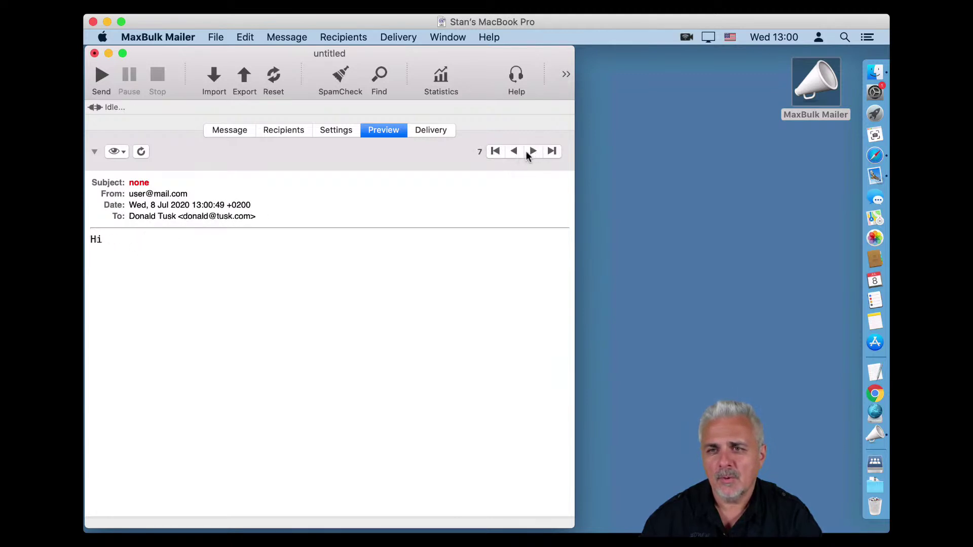
left_click(534, 151)
left_click(515, 151)
left_click(533, 151)
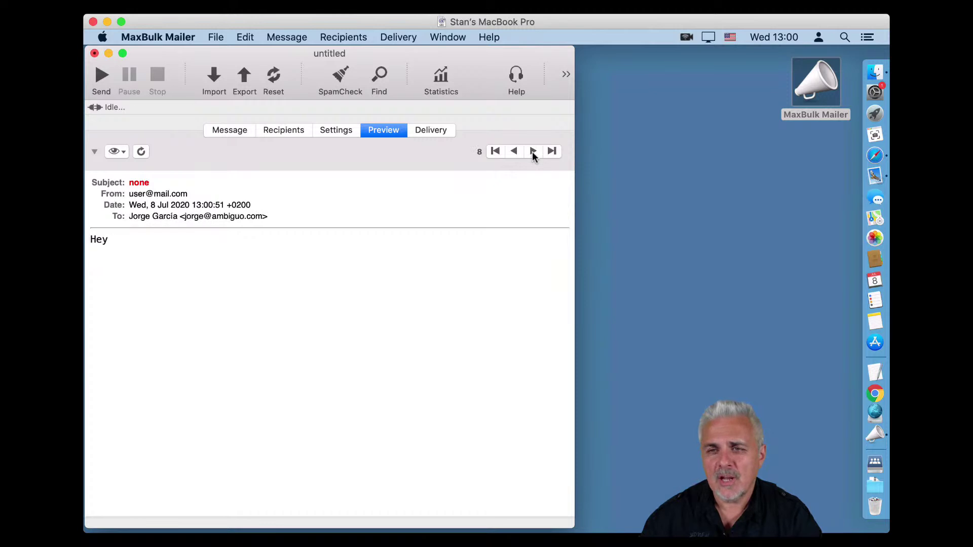
left_click(516, 153)
left_click(524, 153)
left_click(514, 152)
Examine the random words editor, including the "Hello" list's words, the other lists and the list management options, and close it without changes.
left_click(246, 33)
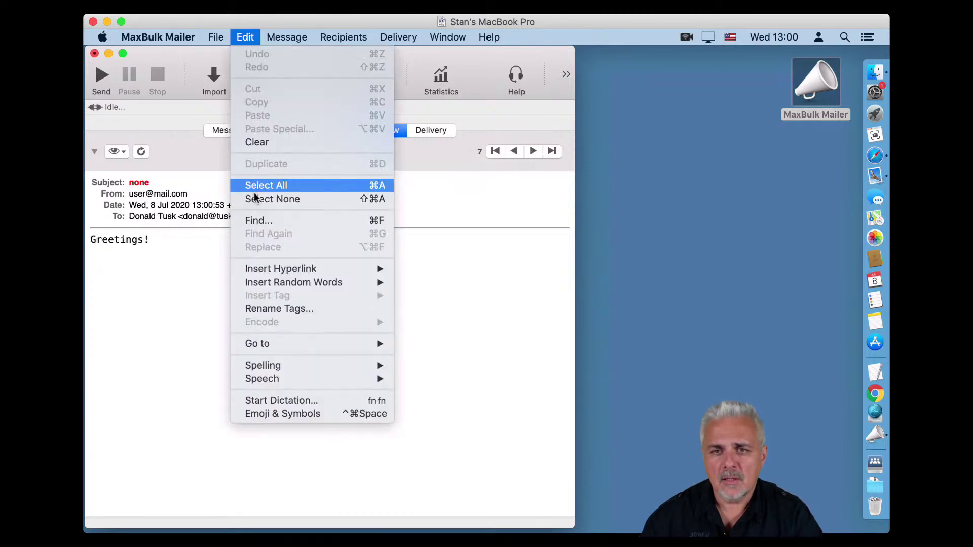
mouse_move(309, 282)
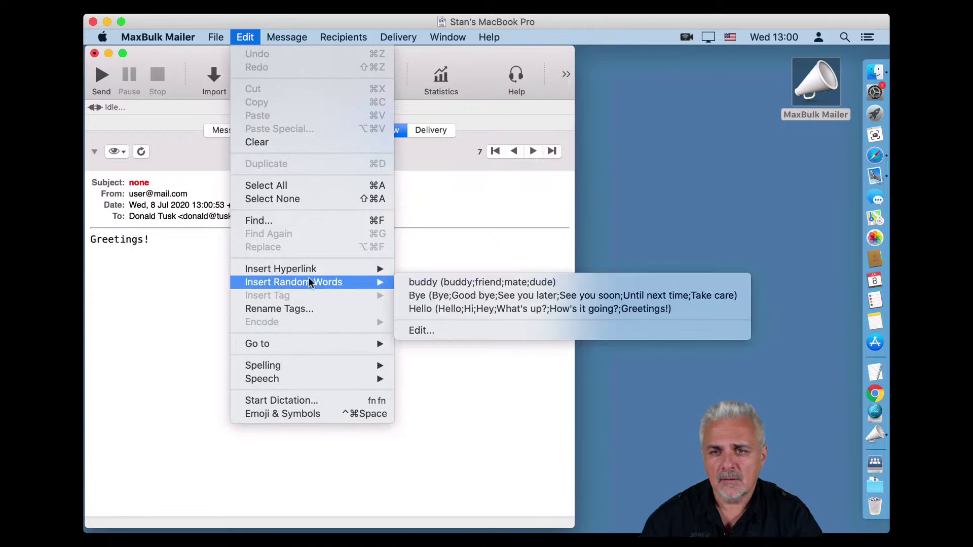
left_click(423, 332)
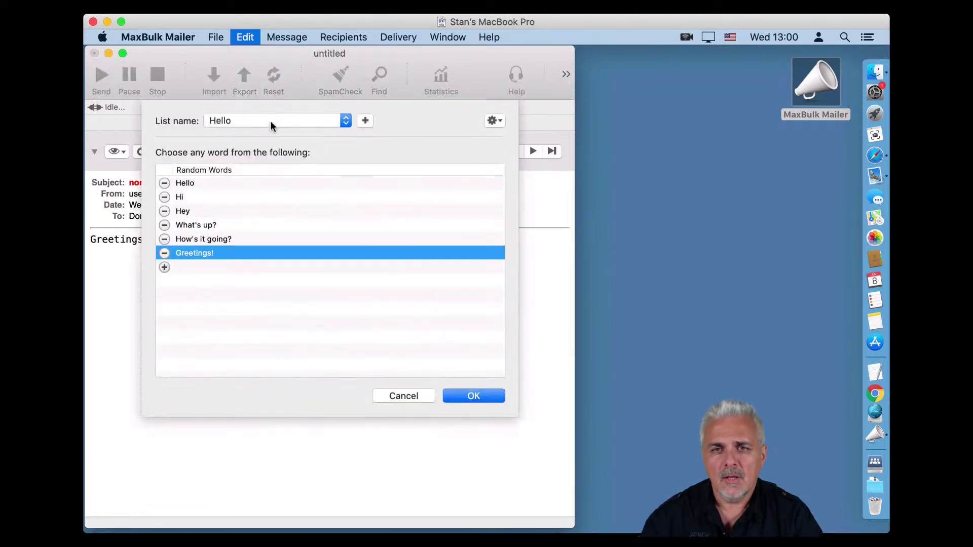
left_click(251, 120)
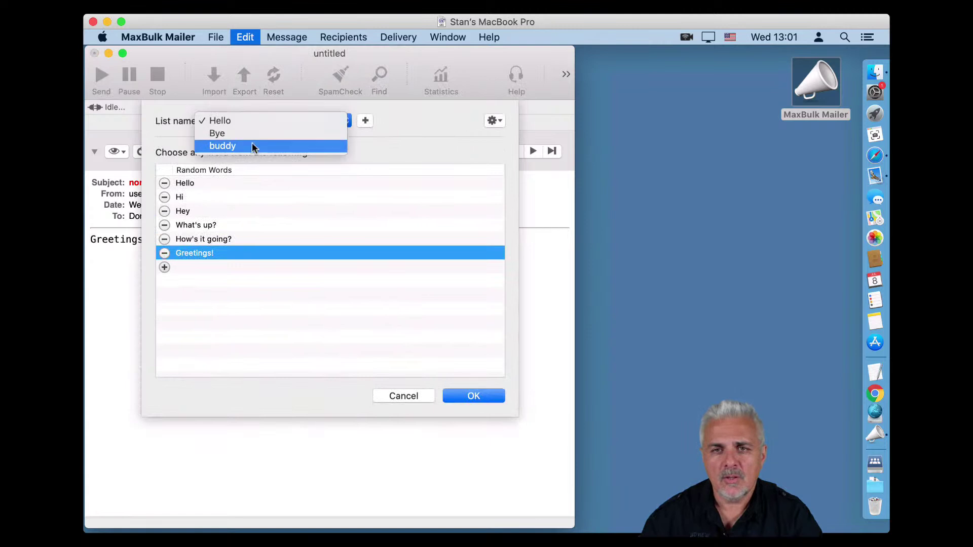
left_click(393, 136)
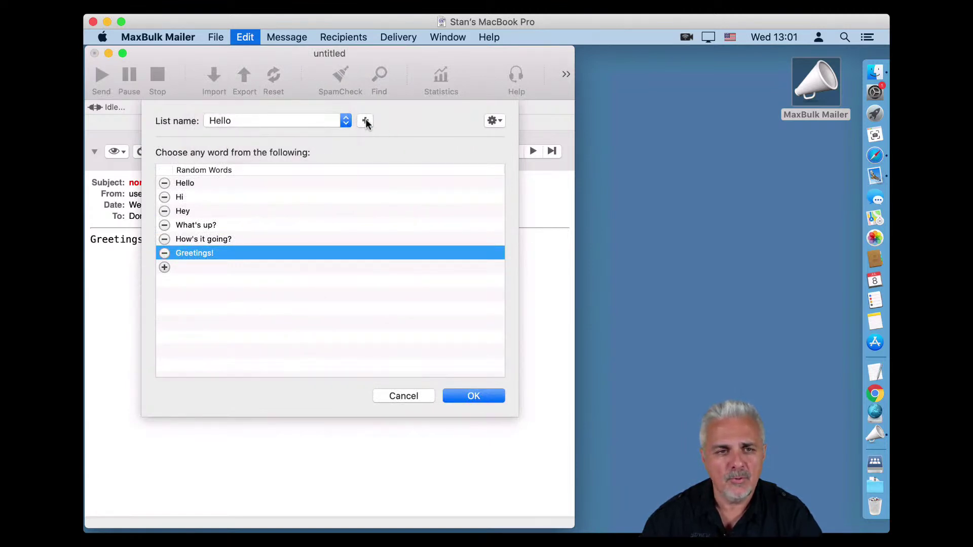
left_click(489, 122)
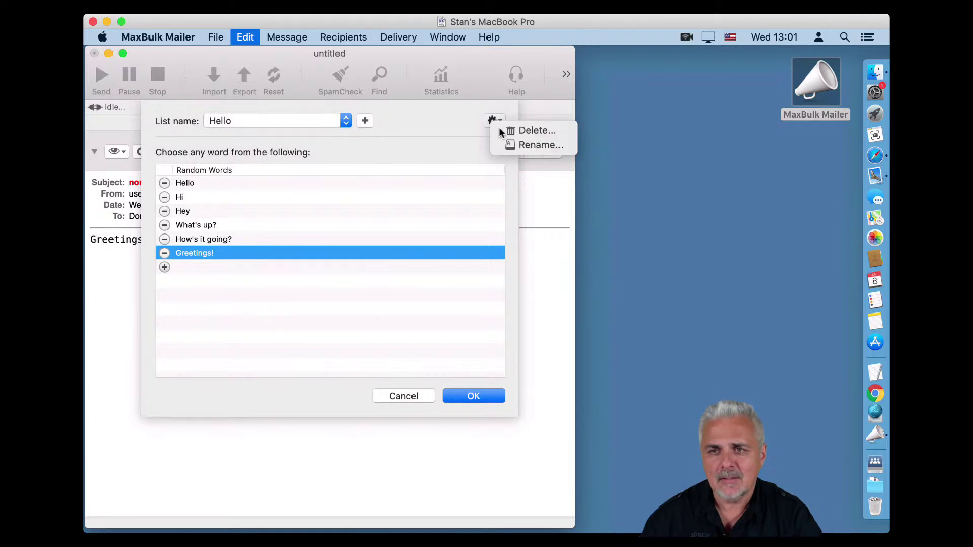
left_click(409, 133)
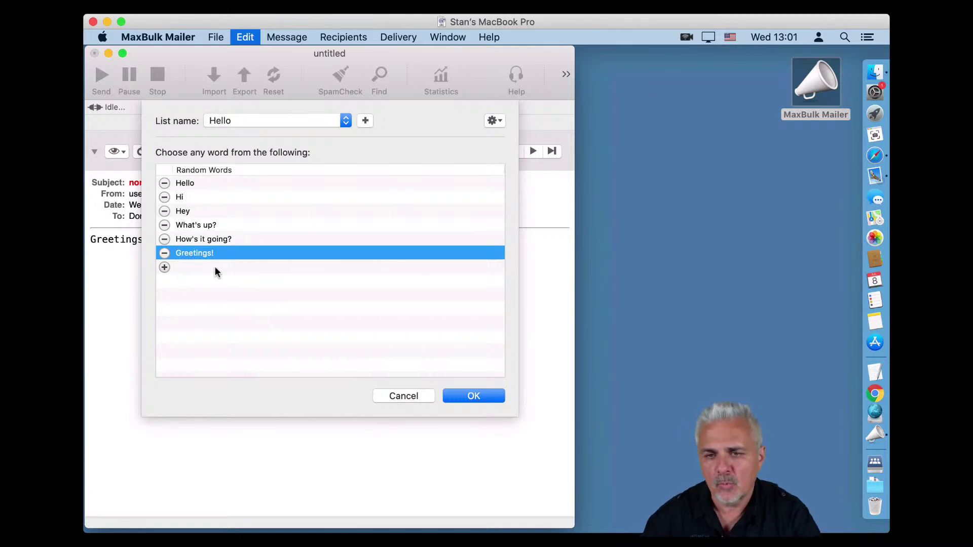
left_click(404, 396)
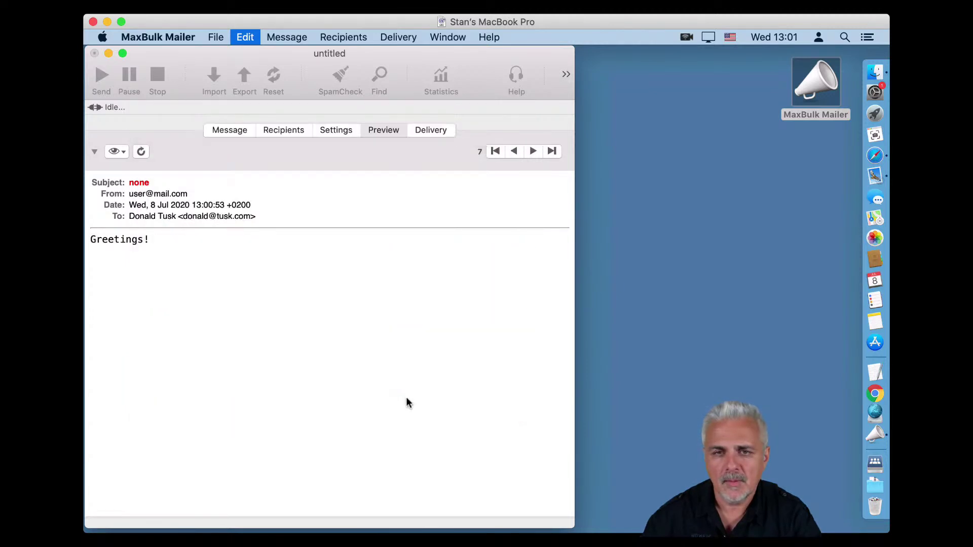
Delete the {Random Word:Hello} tag from the message body and check the fields in the recipient list.
left_click(224, 134)
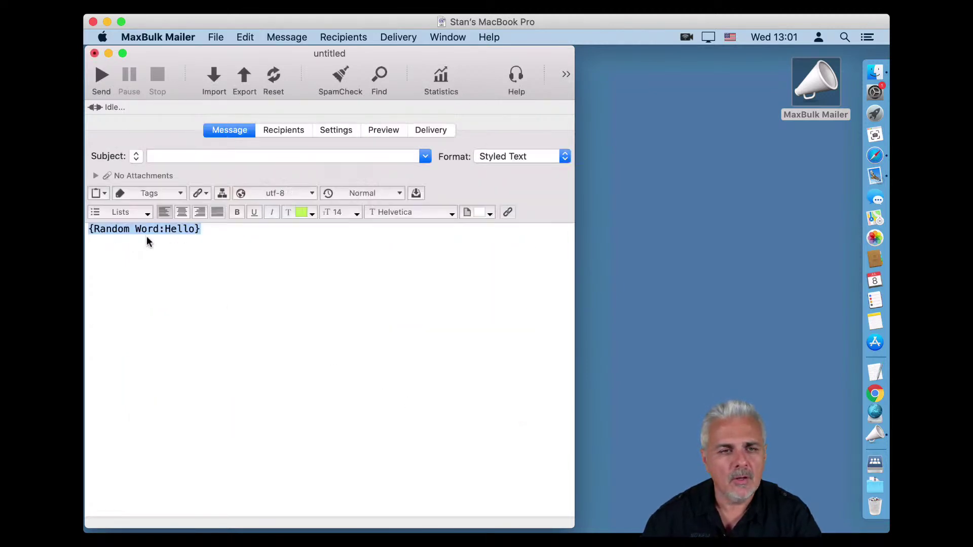
left_click(209, 235)
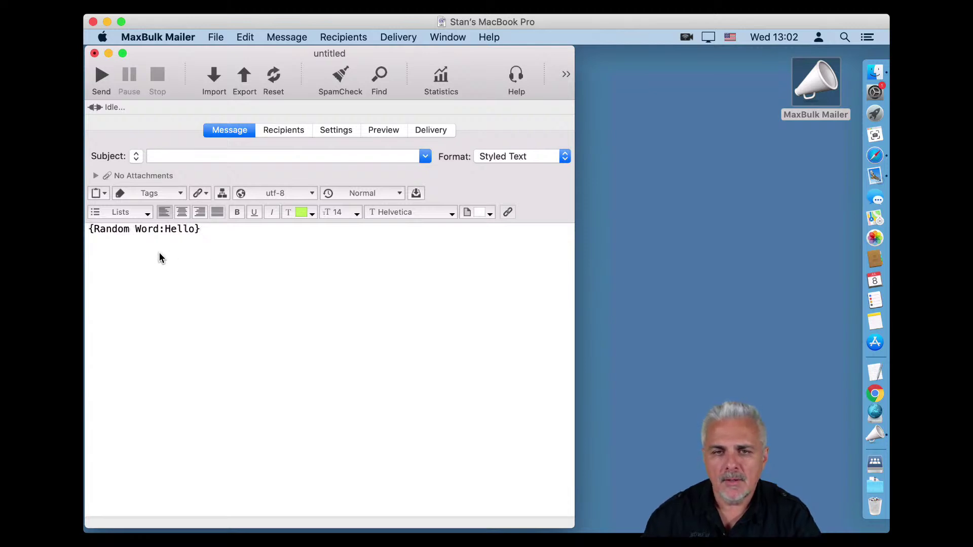
triple_click(91, 233)
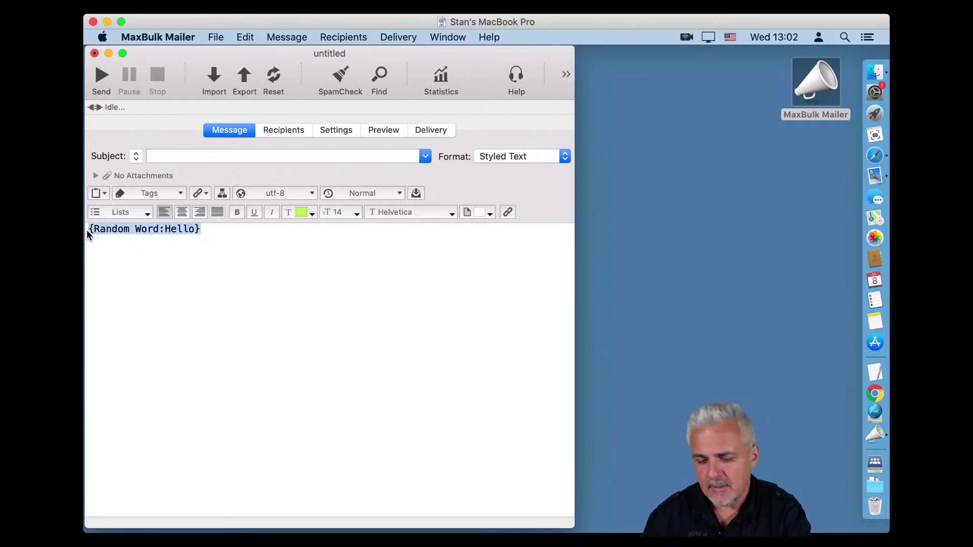
key("BackSpace")
left_click(307, 127)
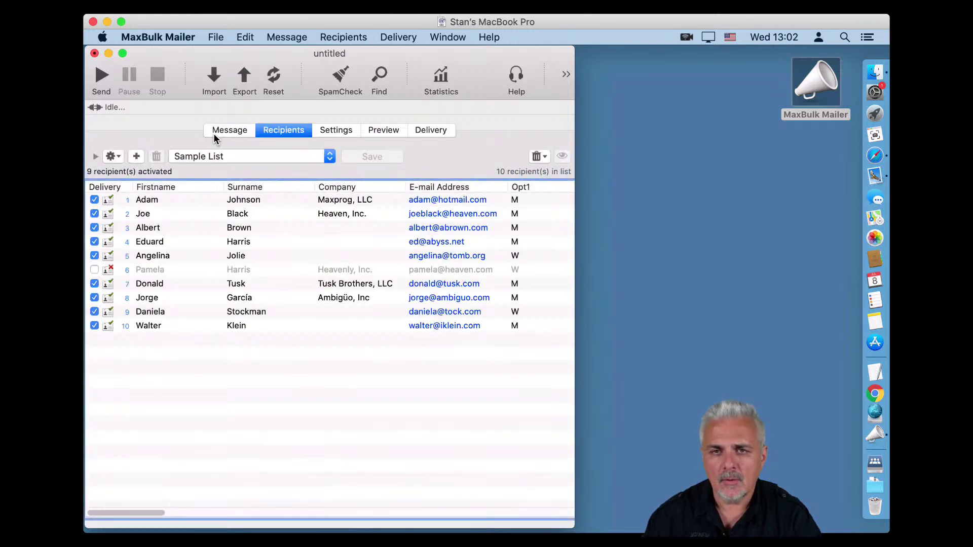
left_click(229, 132)
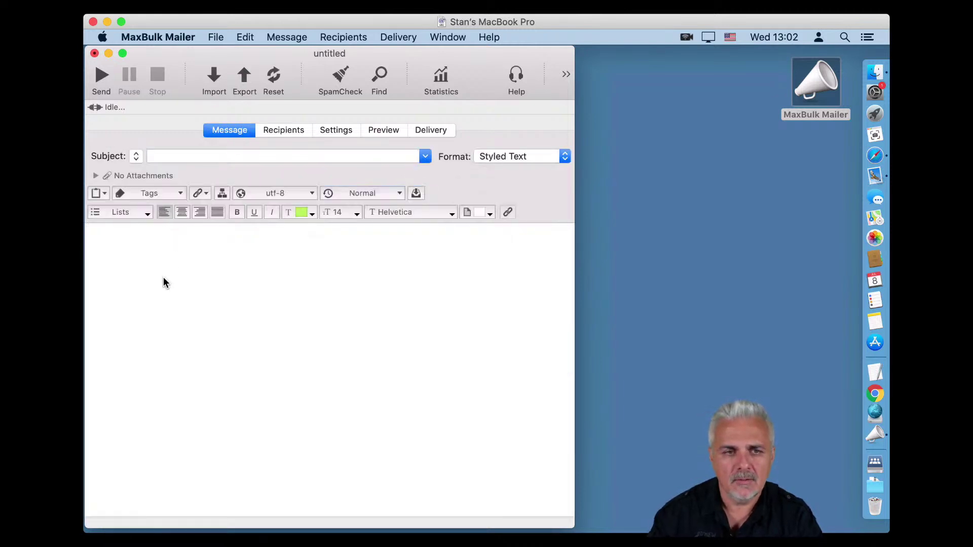
Write the greeting "Hello [Firstname]," in the message body using the Firstname tag.
type("Hello")
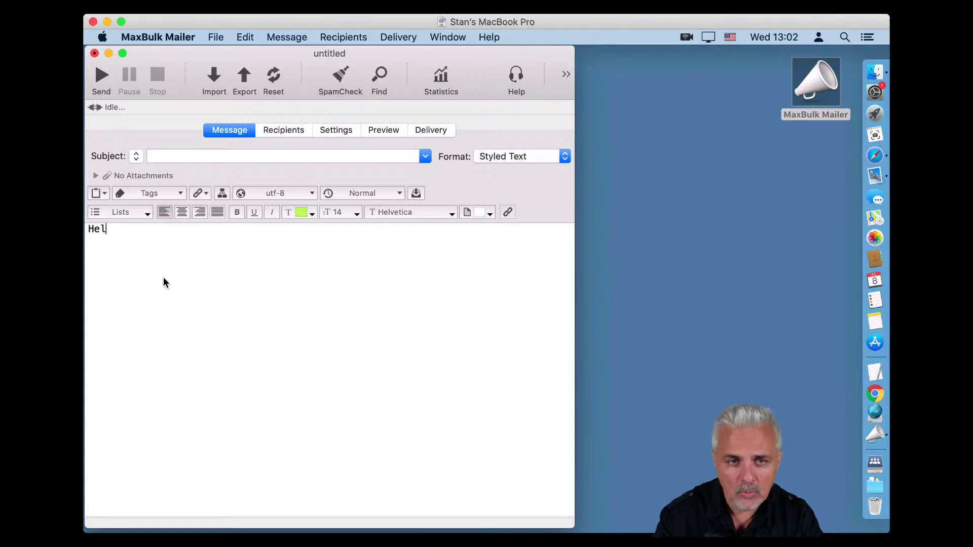
left_click(177, 193)
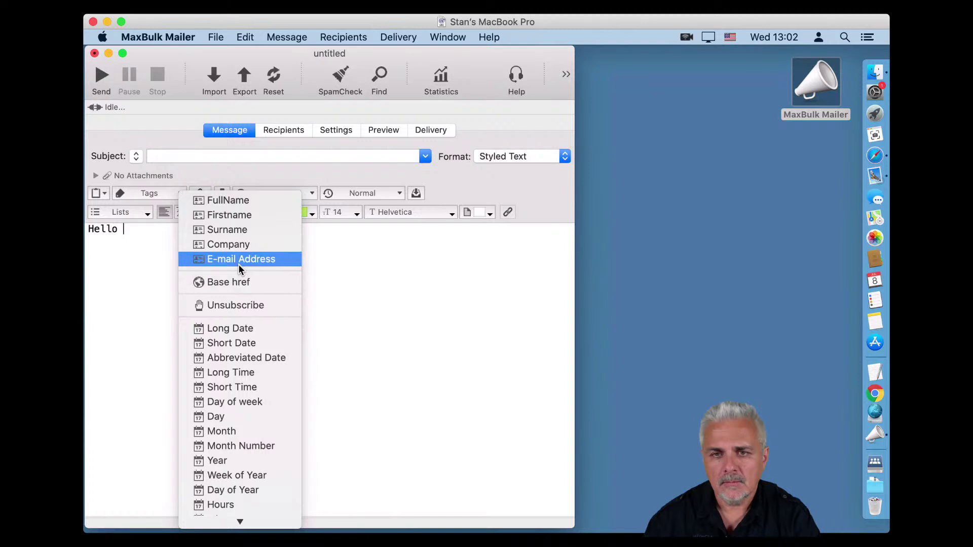
left_click(228, 216)
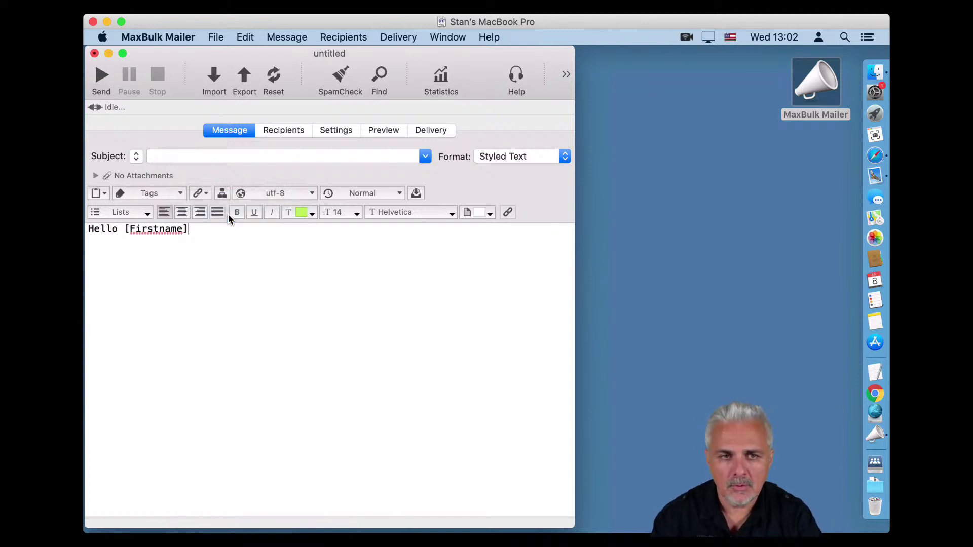
type(",")
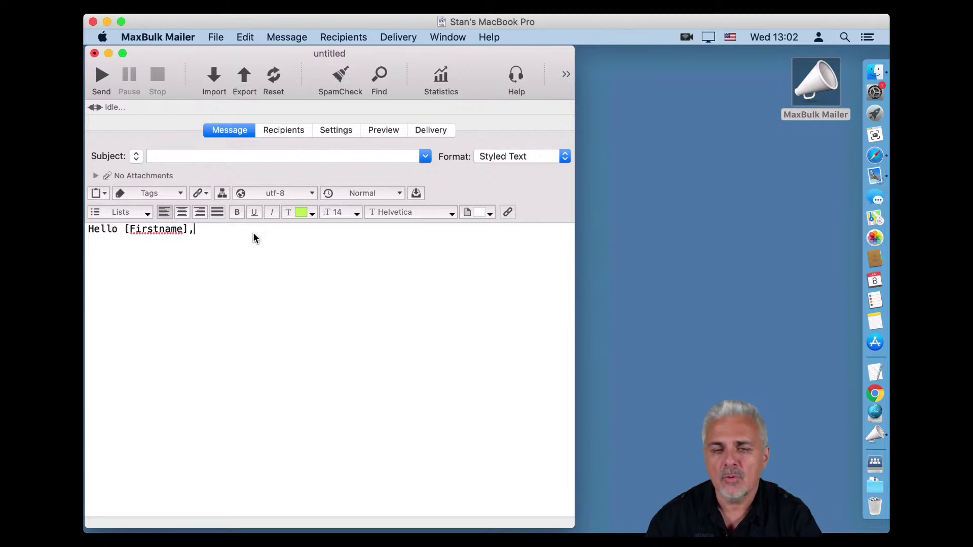
Preview the message for successive recipients to check the first name in each greeting.
left_click(384, 131)
left_click(533, 151)
left_click(532, 152)
left_click(532, 152)
left_click(532, 152)
left_click(532, 151)
left_click(532, 152)
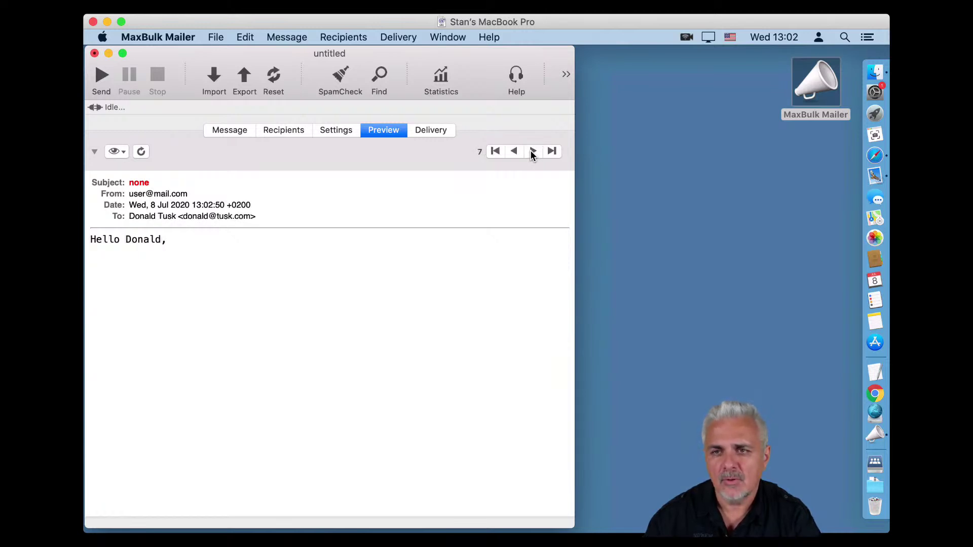
Preview the greeting for the remaining recipients up to the last one, and go back through them to the first recipient.
left_click(533, 151)
left_click(533, 152)
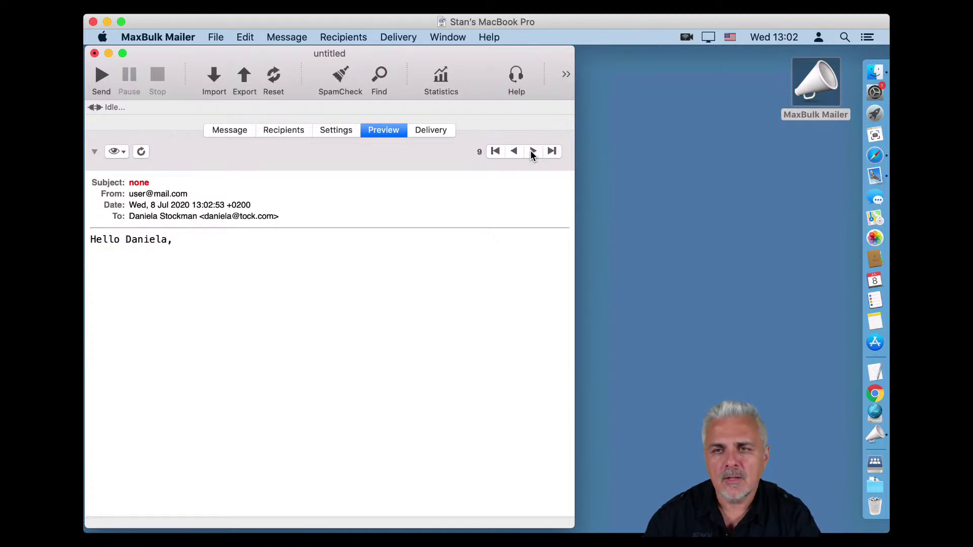
left_click(532, 152)
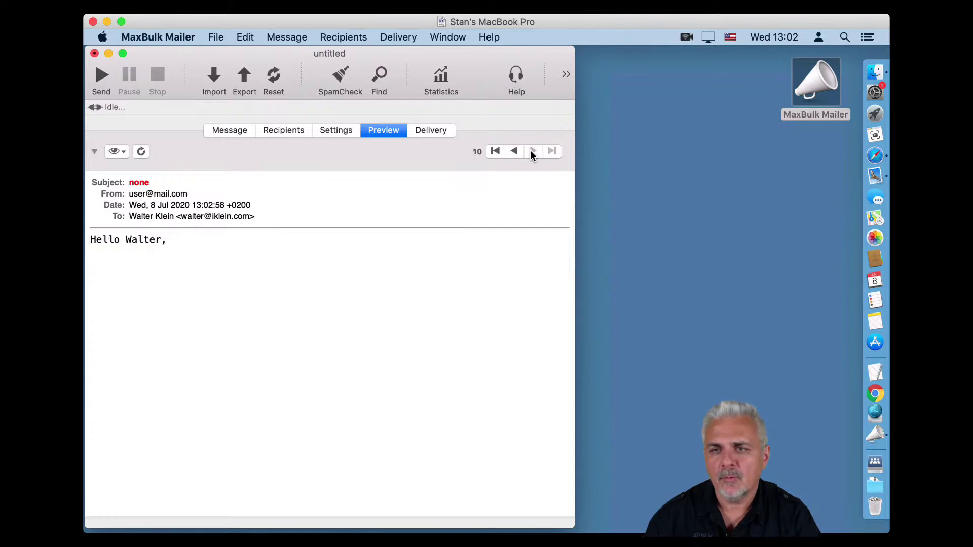
left_click(514, 151)
left_click(514, 151)
left_click(514, 151)
left_click(514, 151)
left_click(514, 151)
left_click(514, 151)
left_click(514, 151)
left_click(514, 151)
left_click(514, 151)
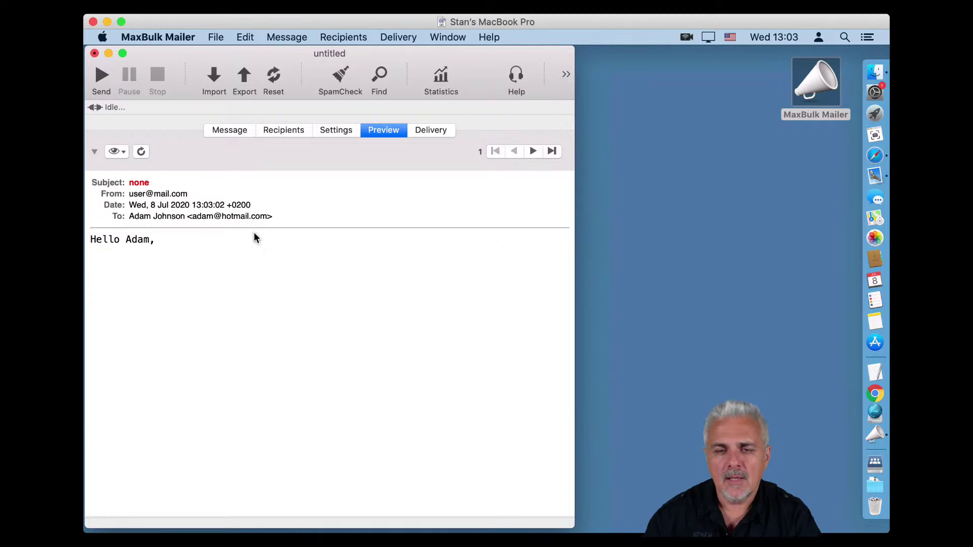
Clear the Firstname field of the third recipient in the Sample List.
left_click(278, 134)
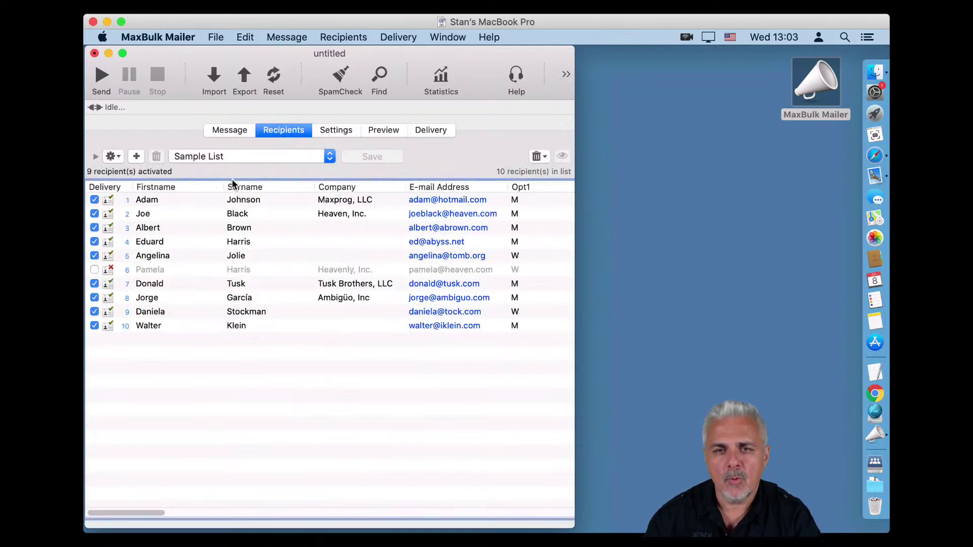
left_click(148, 228)
left_click(147, 228)
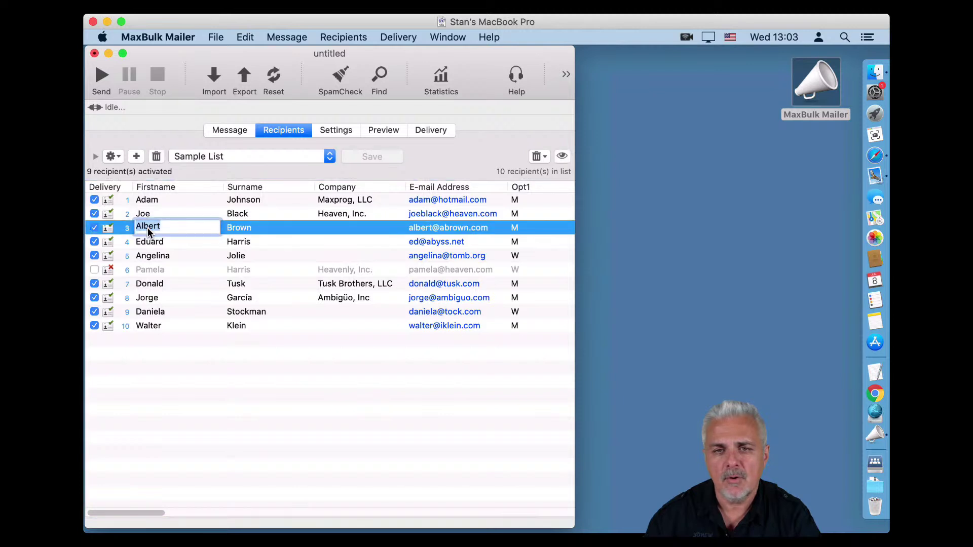
key("BackSpace")
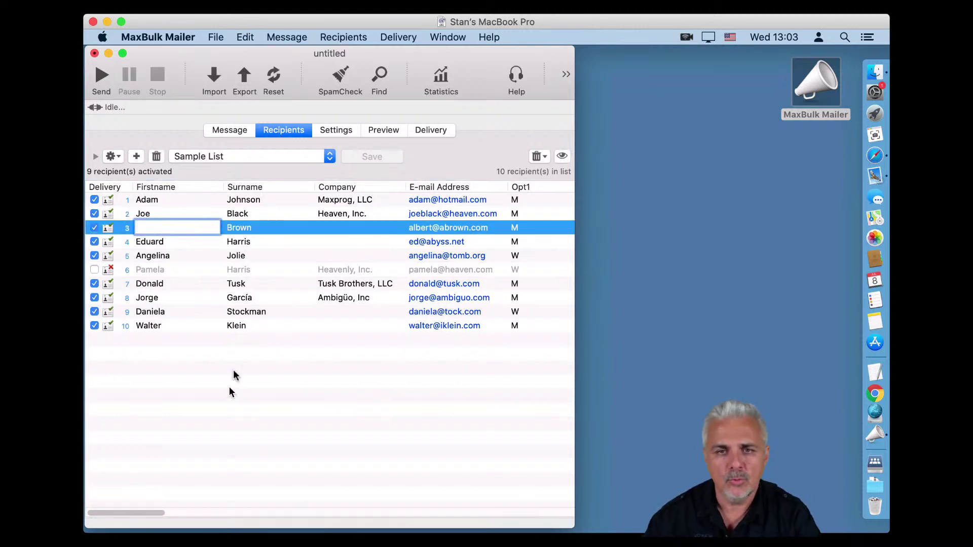
left_click(207, 432)
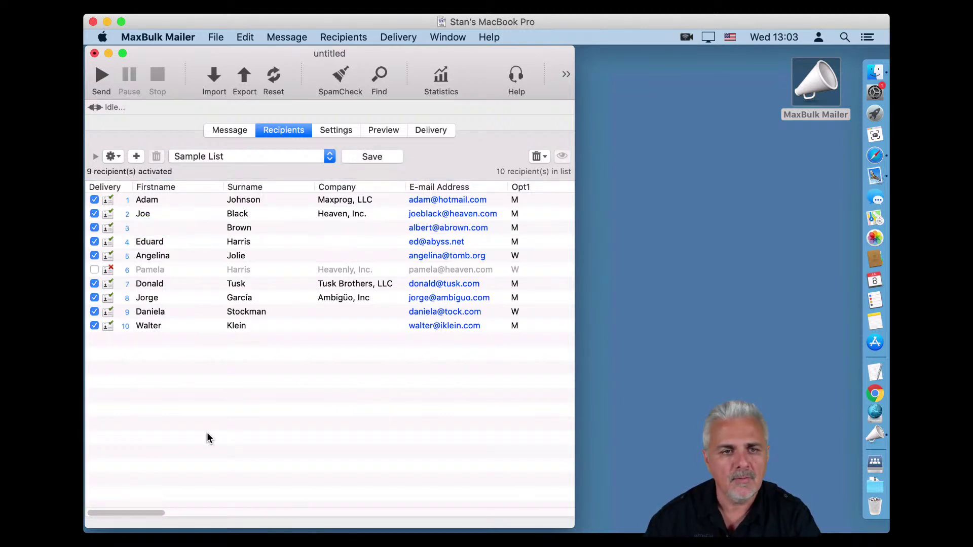
Preview the message for the third recipient to check the greeting without a first name.
left_click(232, 132)
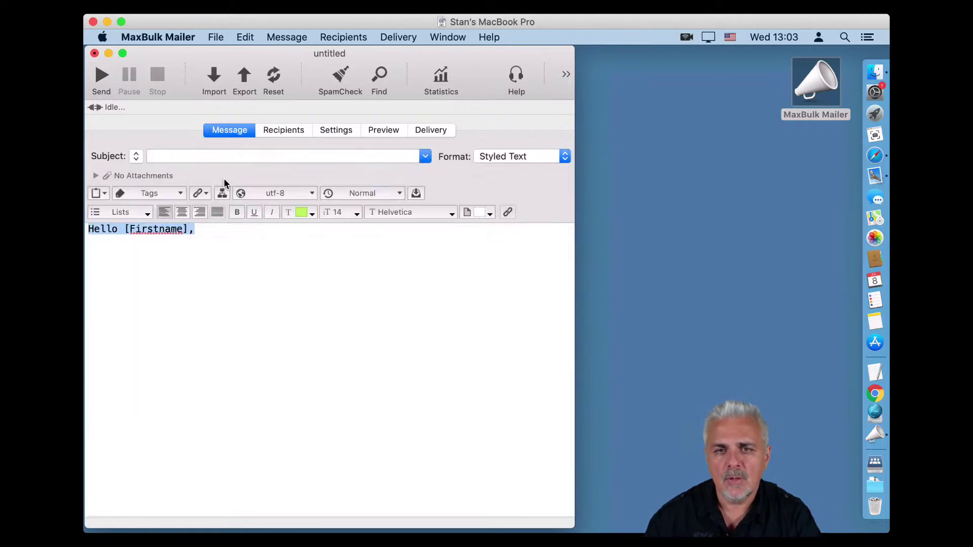
left_click(386, 134)
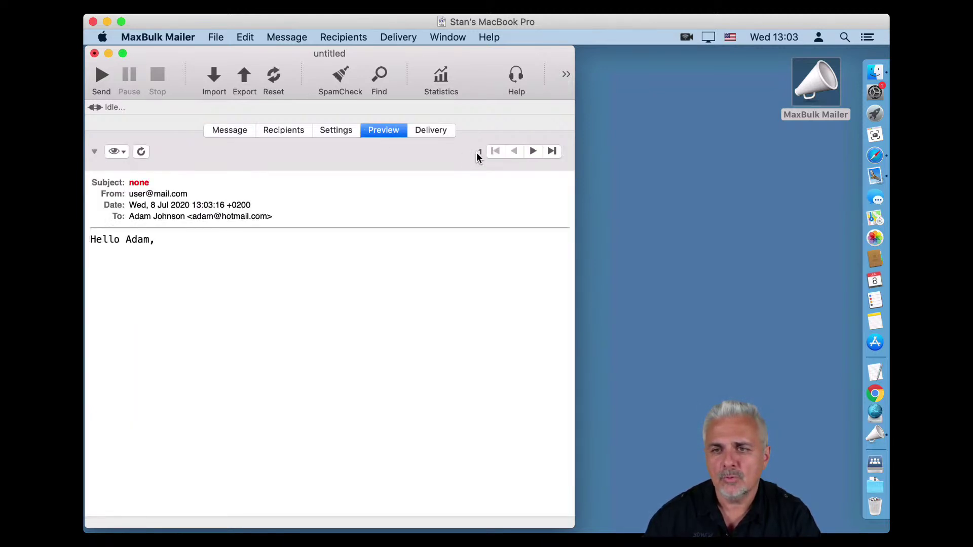
left_click(534, 151)
left_click(534, 151)
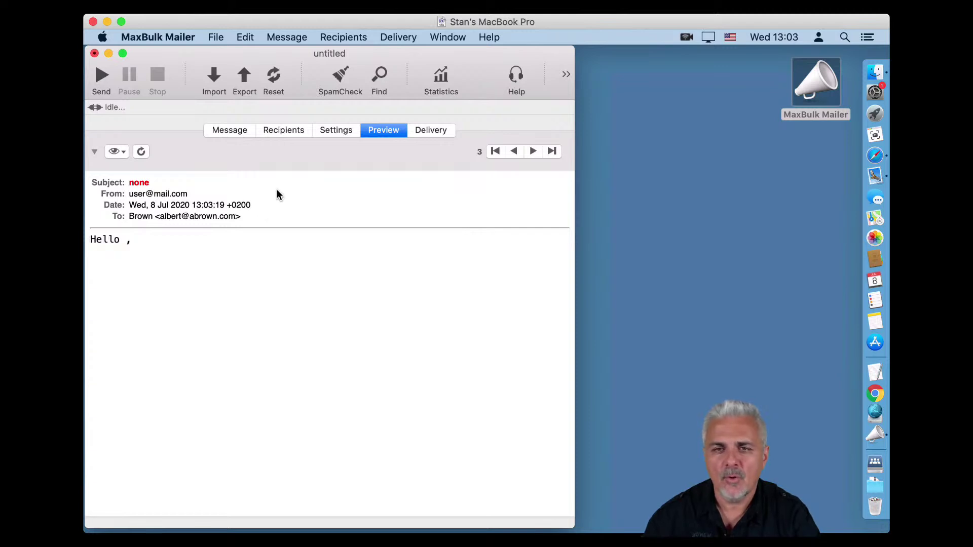
Add the fallback text "my friend" to the Firstname tag in the message body, making it [Firstname|my friend].
left_click(229, 130)
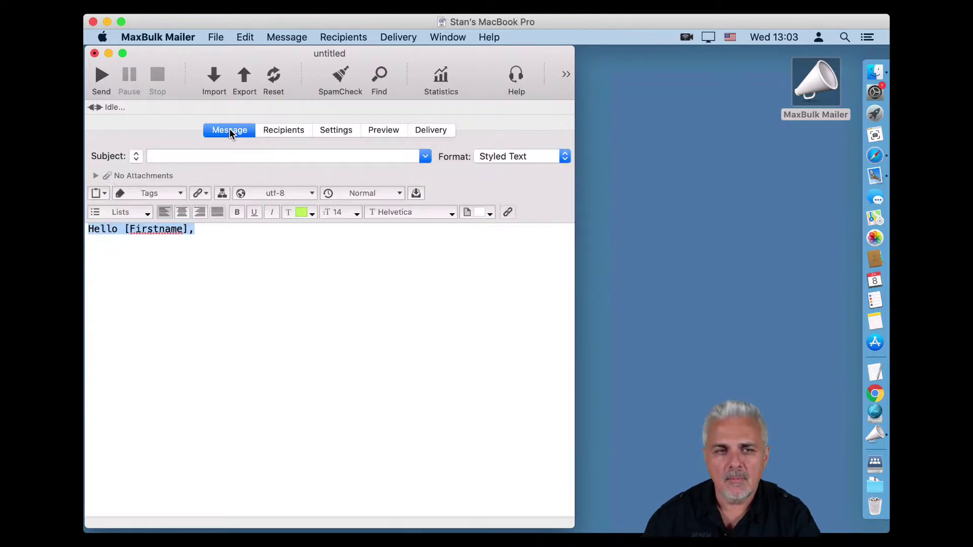
left_click(181, 232)
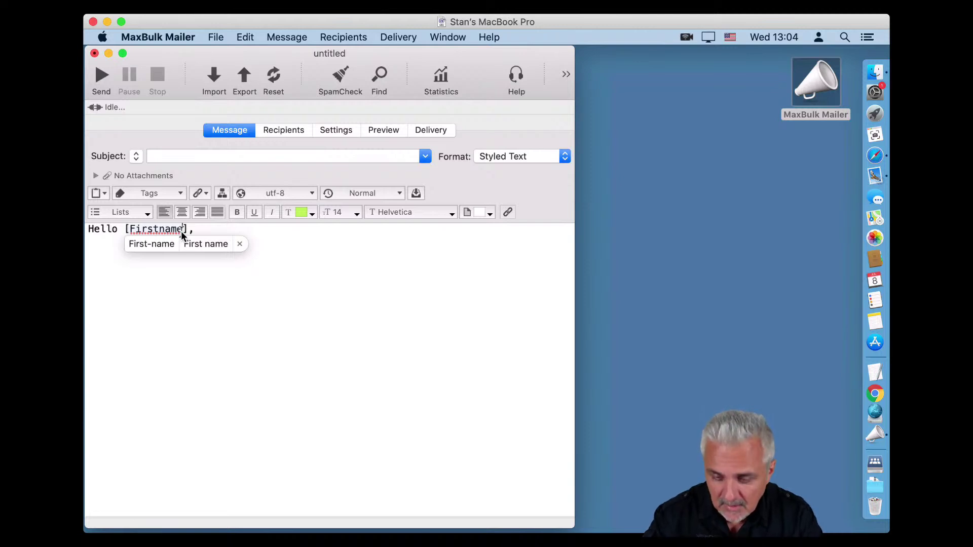
type("]")
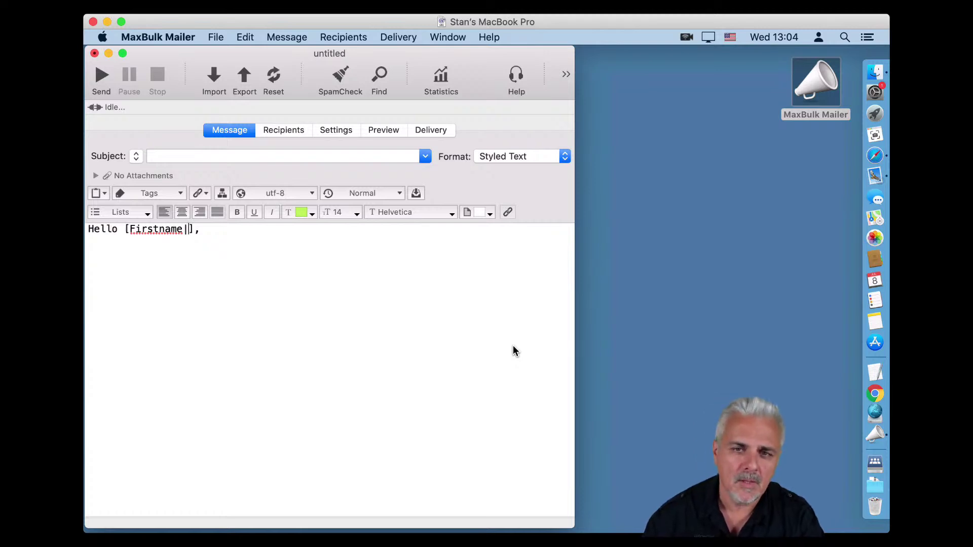
type("my friend")
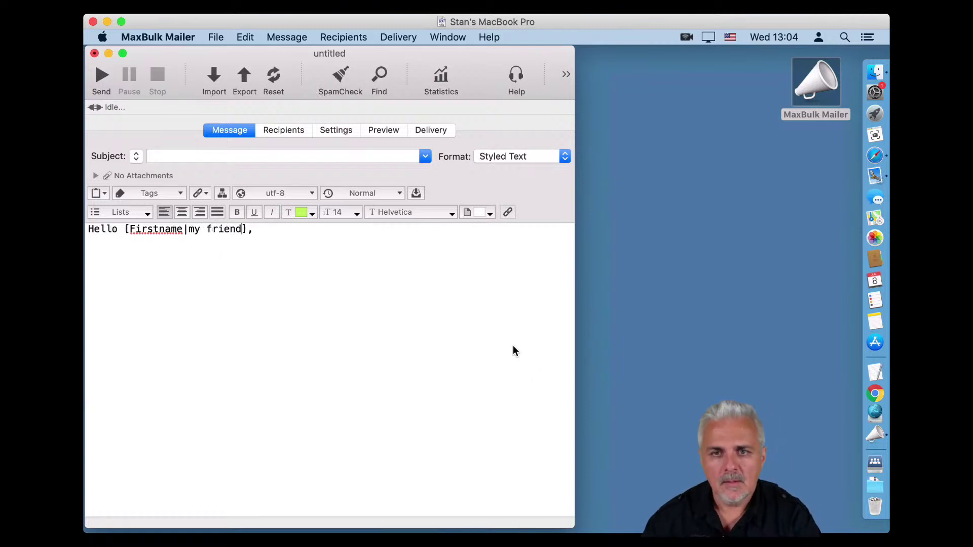
Preview the message up to the third recipient to check the fallback greeting.
left_click(378, 132)
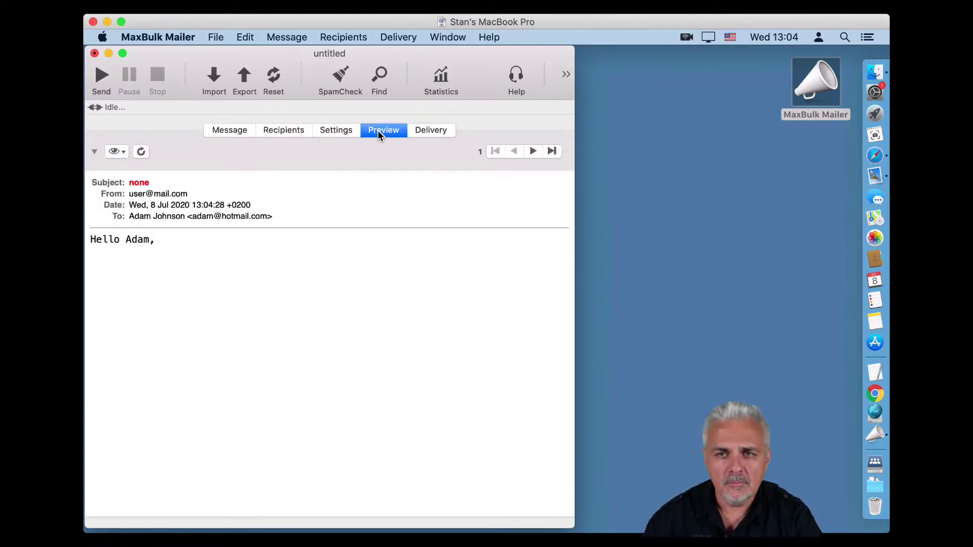
left_click(532, 152)
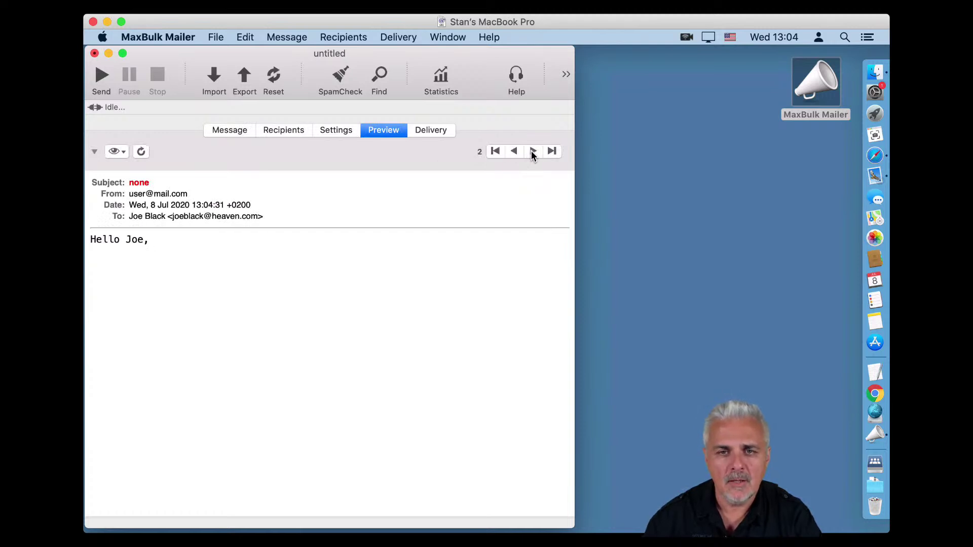
left_click(532, 151)
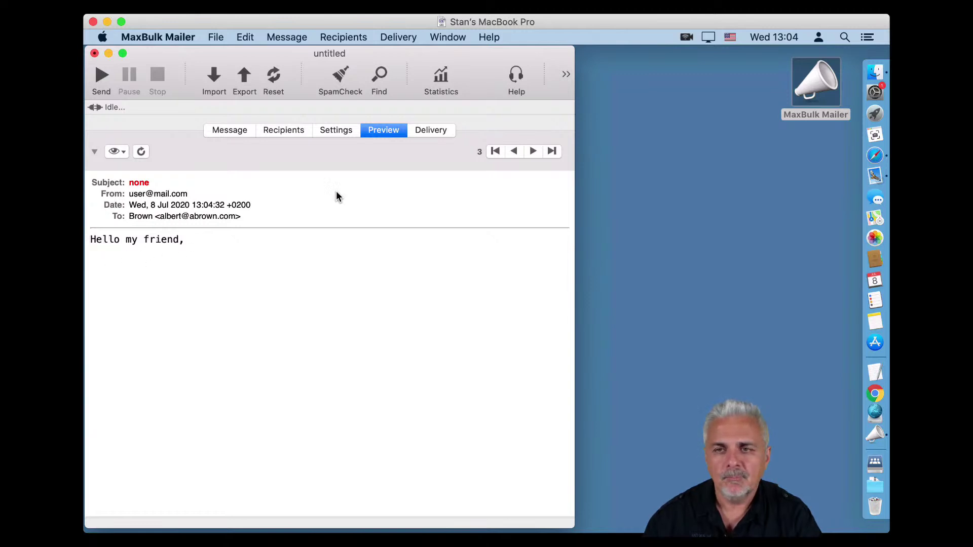
Return to the message body and look through the available tags without inserting one.
left_click(217, 133)
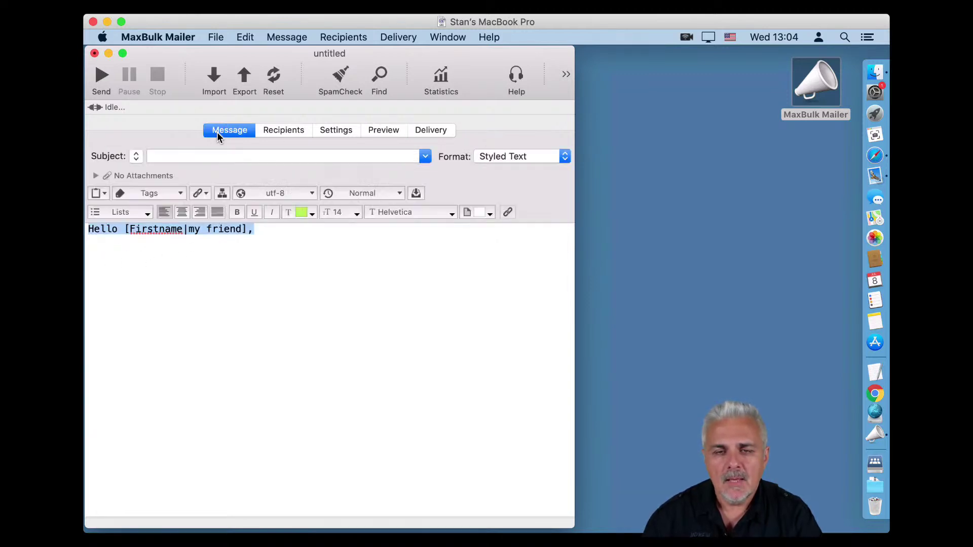
left_click(213, 267)
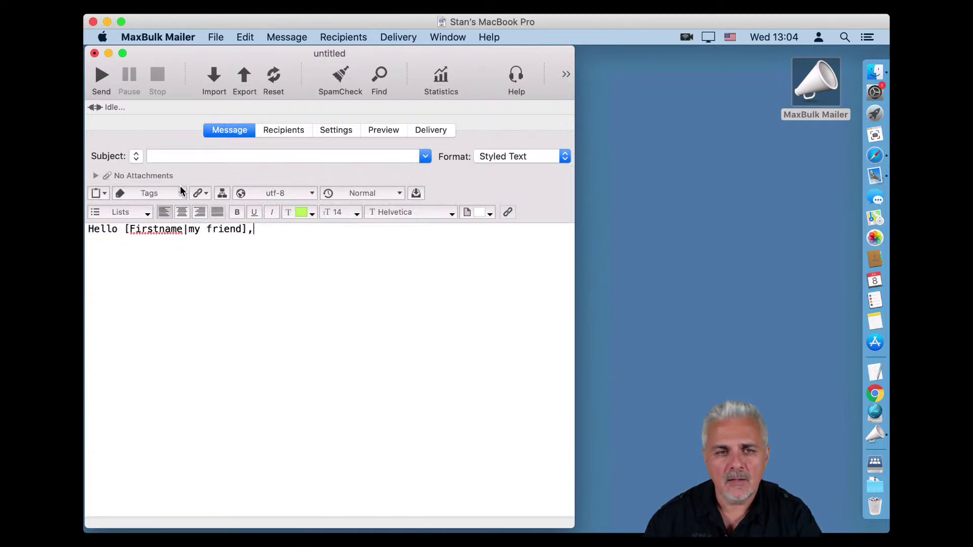
left_click(159, 190)
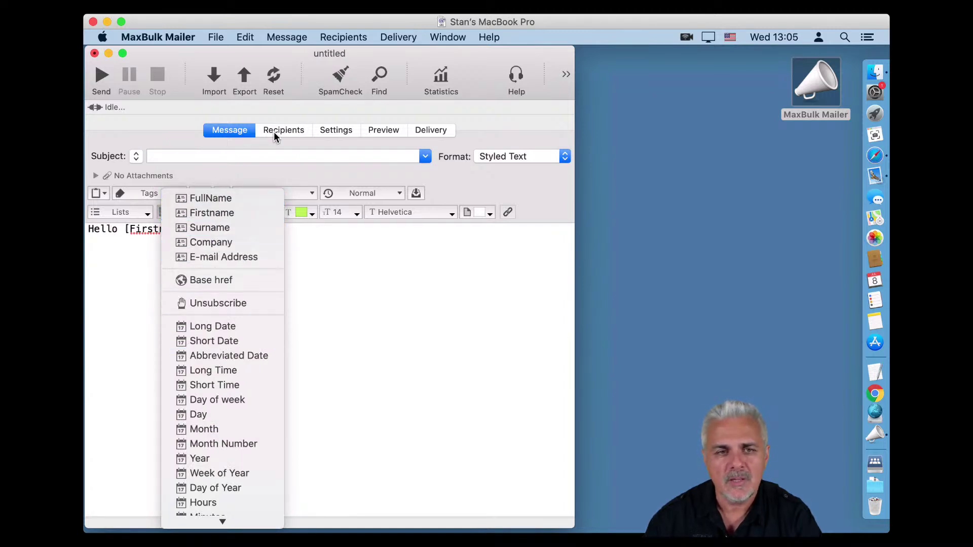
left_click(363, 286)
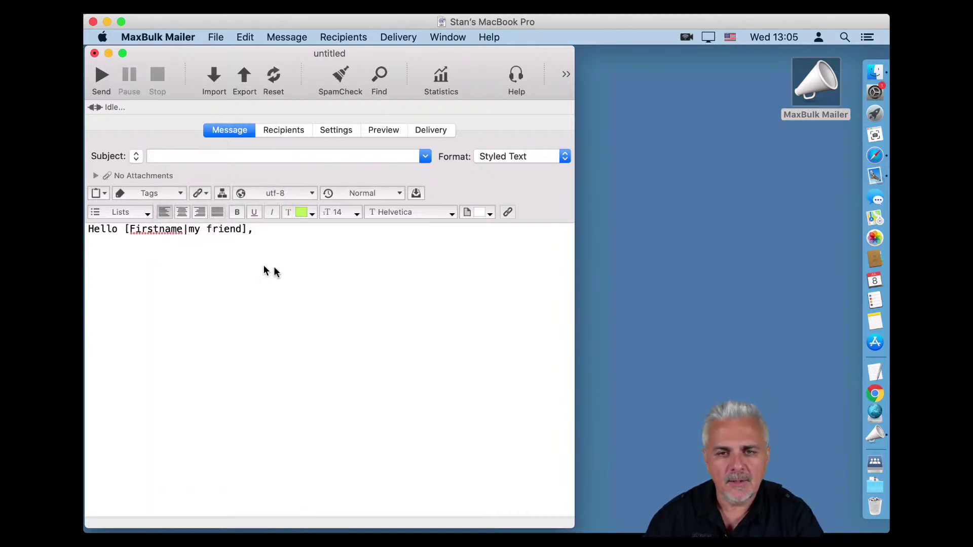
left_click(90, 229)
key("Return")
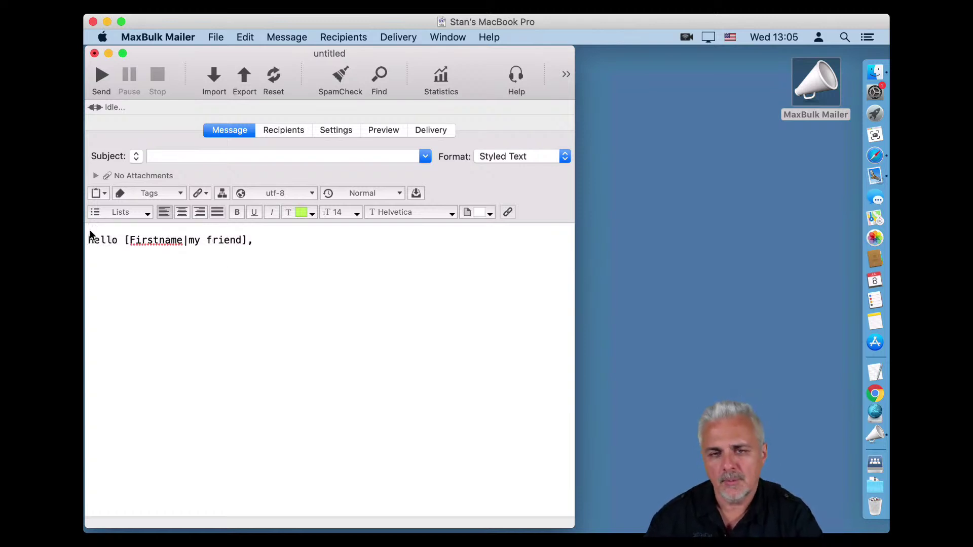
key("BackSpace")
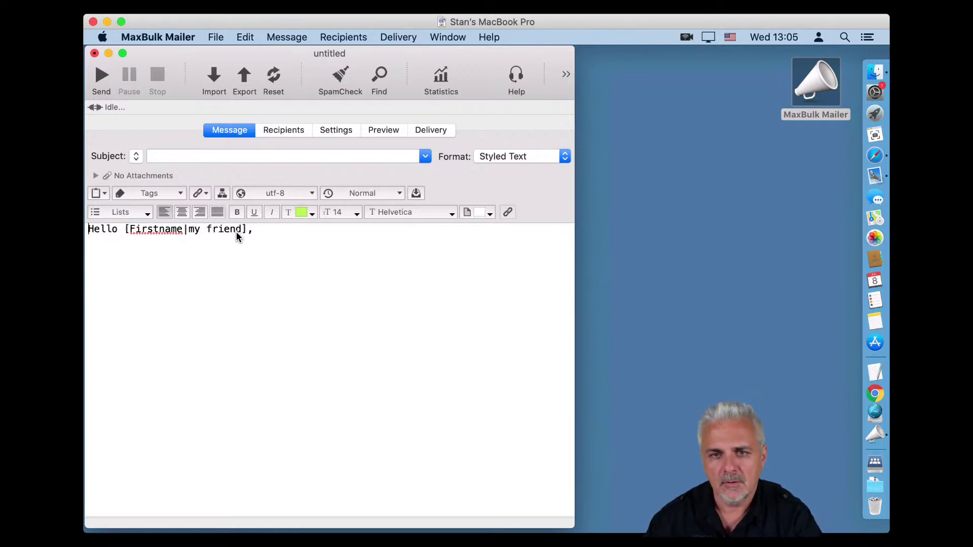
Replace the fallback text "my friend" inside the Firstname tag with the "buddy" random words tag.
left_click_drag(246, 230, 191, 234)
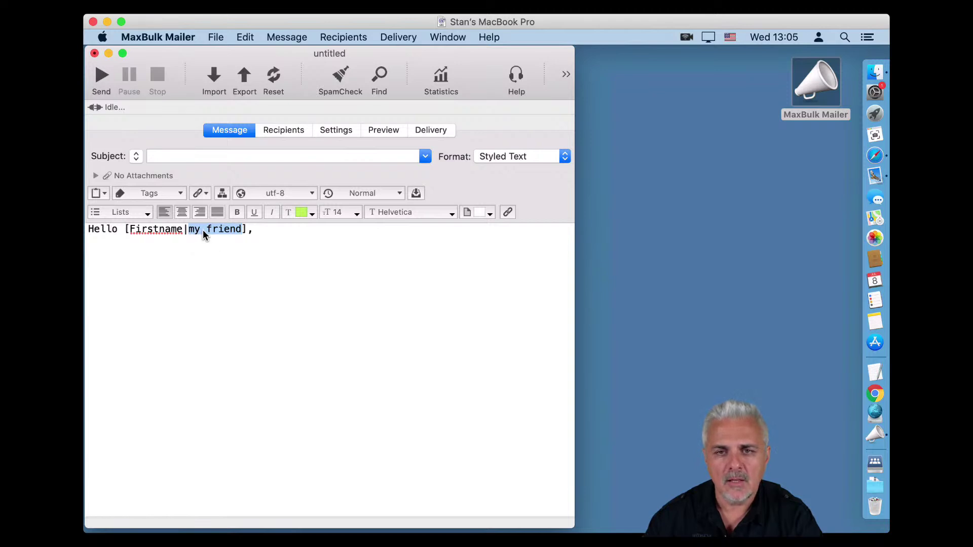
left_click(244, 38)
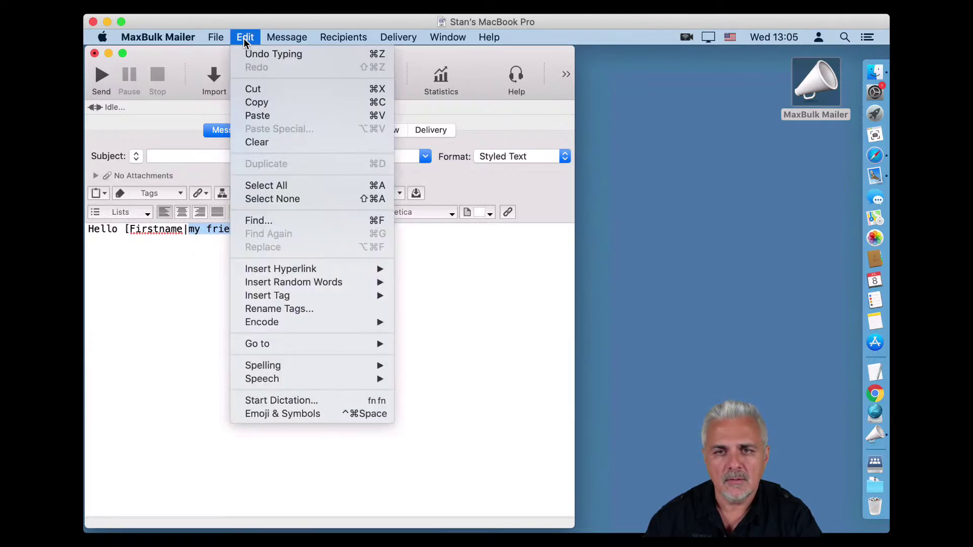
mouse_move(297, 281)
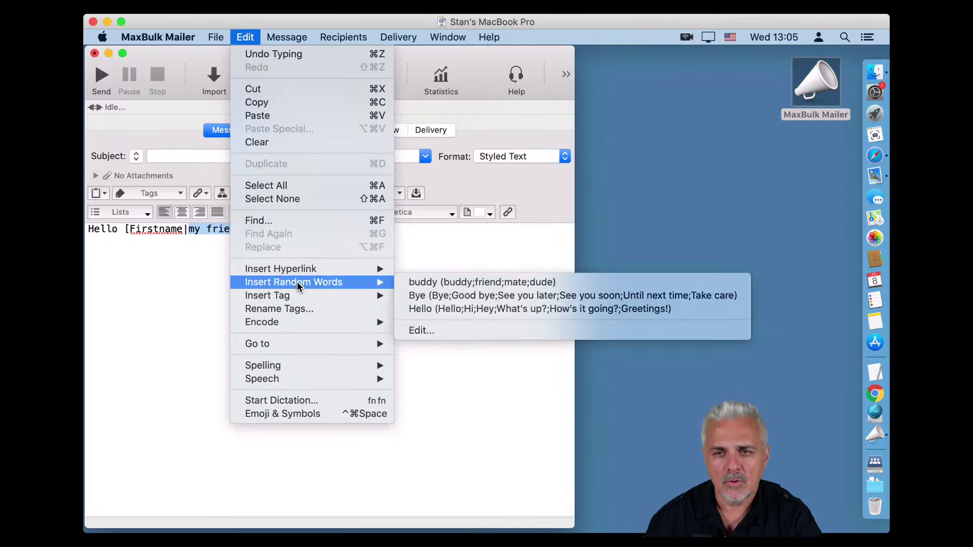
left_click(444, 284)
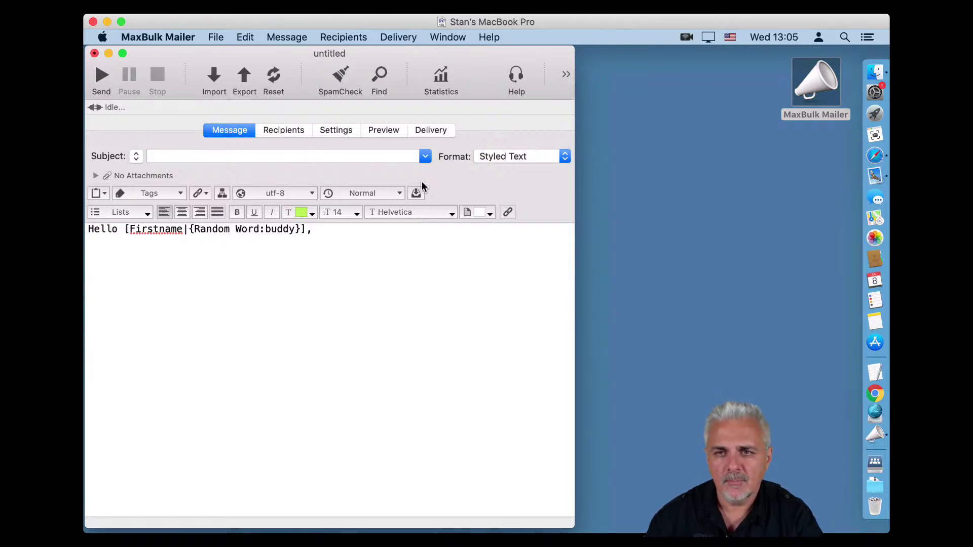
Preview the third recipient's message repeatedly, switching to the neighbouring recipient and back, to check the random fallback words.
left_click(391, 133)
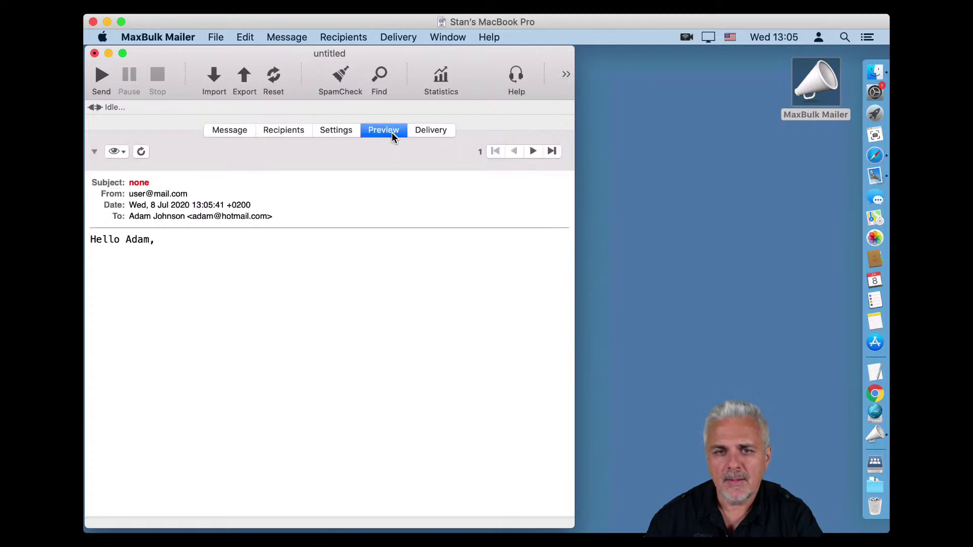
left_click(528, 155)
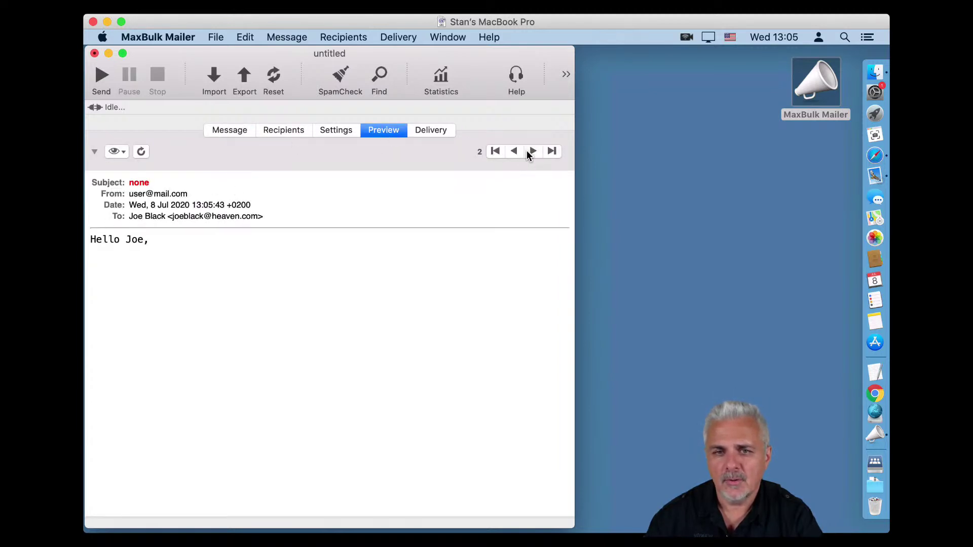
left_click(527, 155)
left_click(528, 154)
left_click(512, 152)
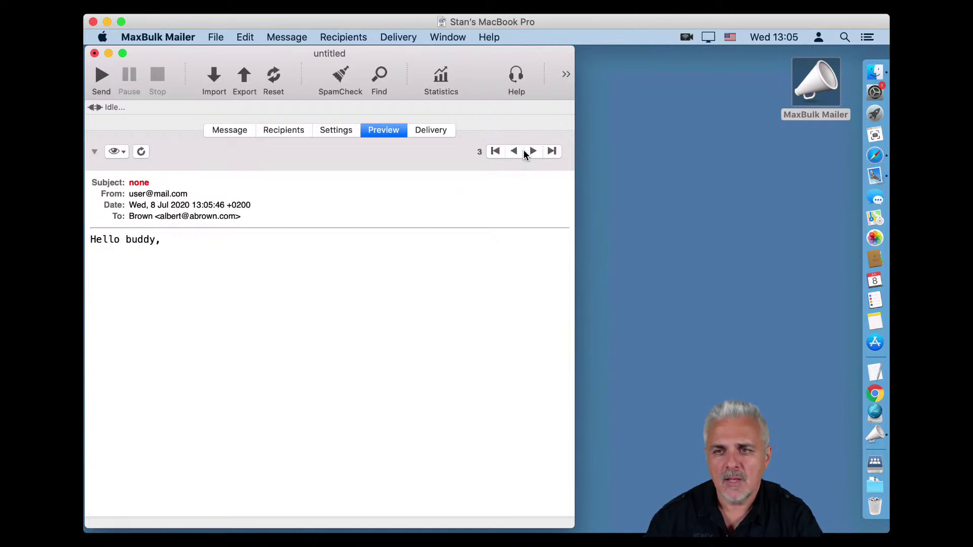
left_click(527, 155)
left_click(515, 151)
left_click(532, 152)
left_click(521, 152)
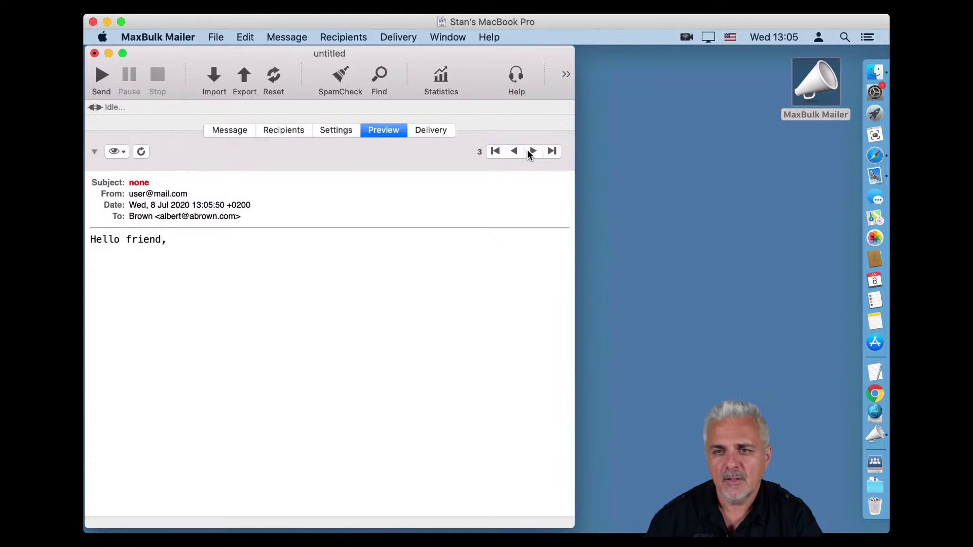
left_click(532, 153)
left_click(516, 152)
left_click(531, 152)
left_click(515, 152)
left_click(527, 153)
left_click(511, 153)
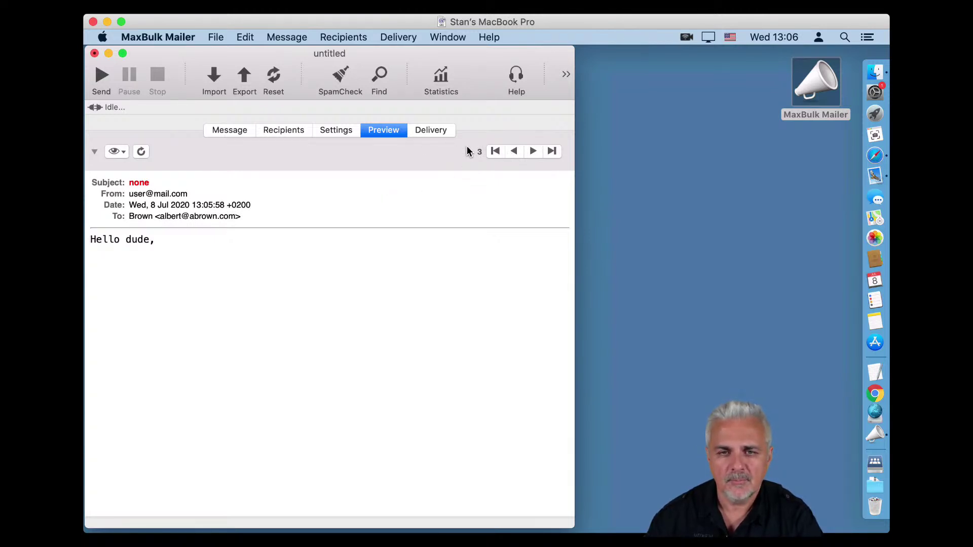
Return to the message body and review the Firstname tag with its random word fallback.
left_click(235, 130)
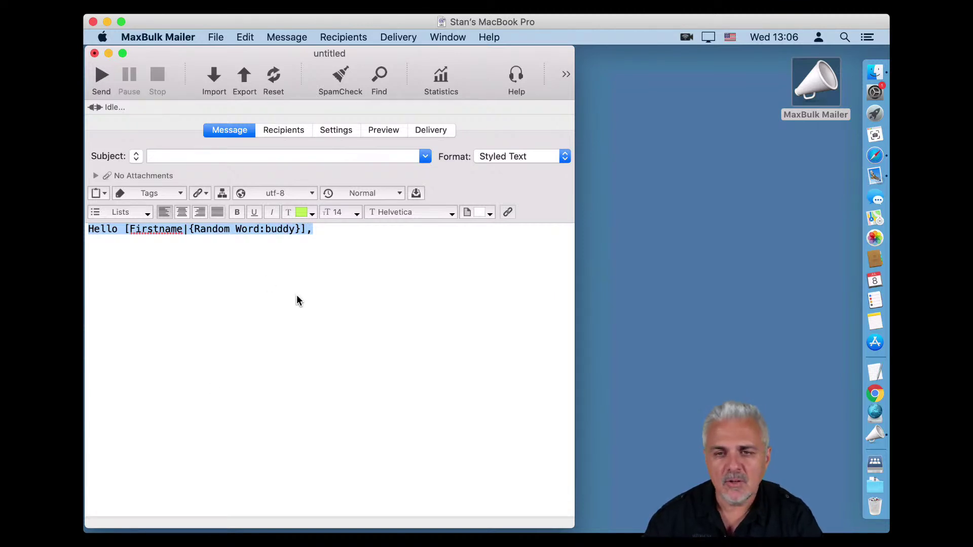
left_click(323, 326)
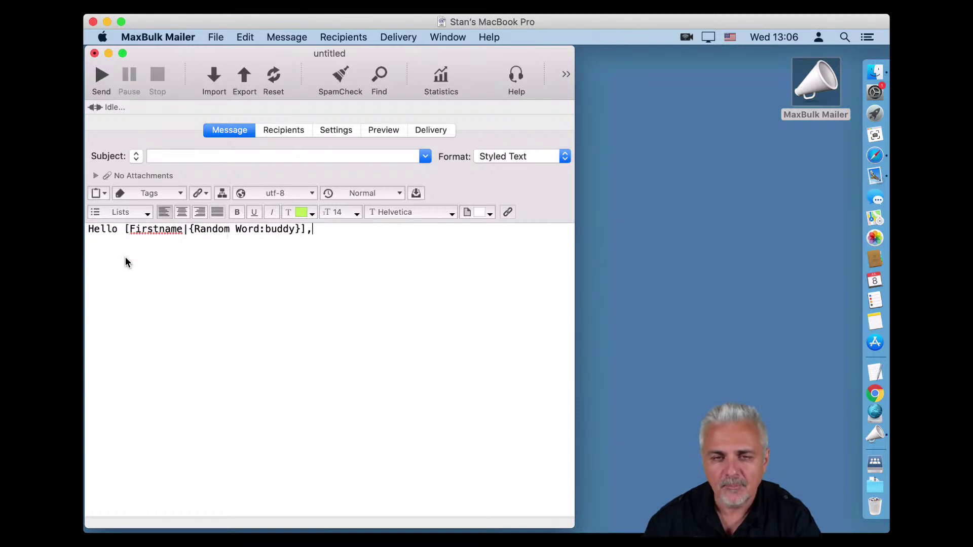
double_click(127, 230)
left_click_drag(127, 230, 180, 232)
left_click(187, 229)
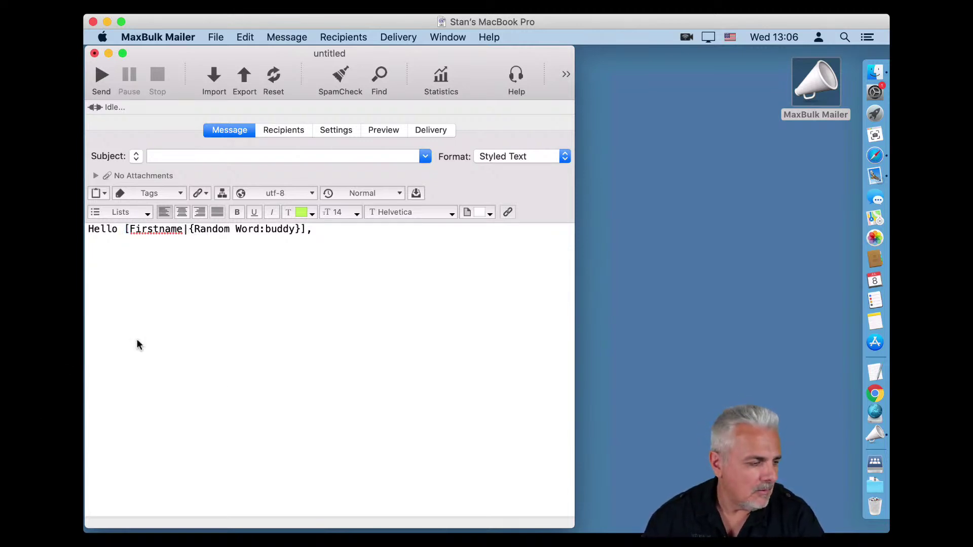
Insert the Year, Month Number and Day tags side by side in a new paragraph below the greeting.
left_click(322, 273)
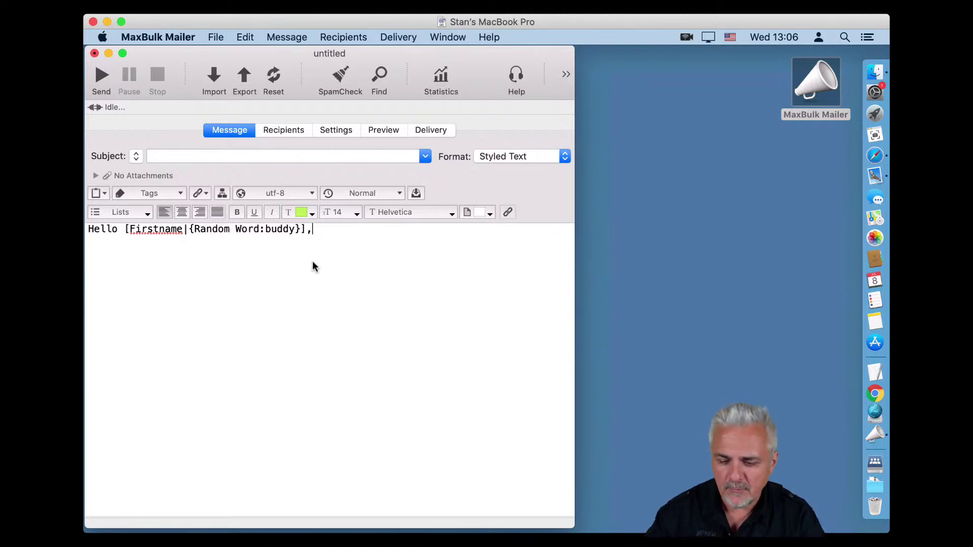
key("Return")
key("Return")
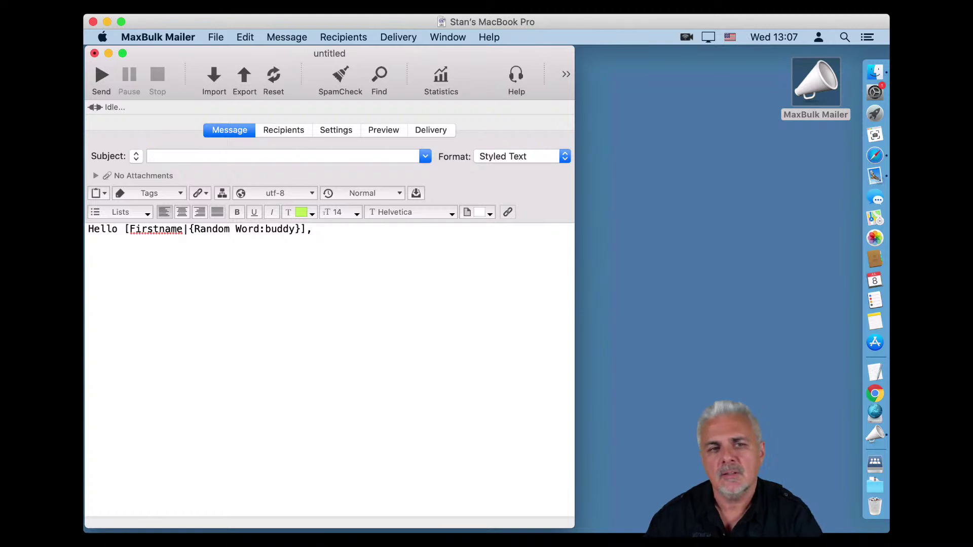
left_click(177, 192)
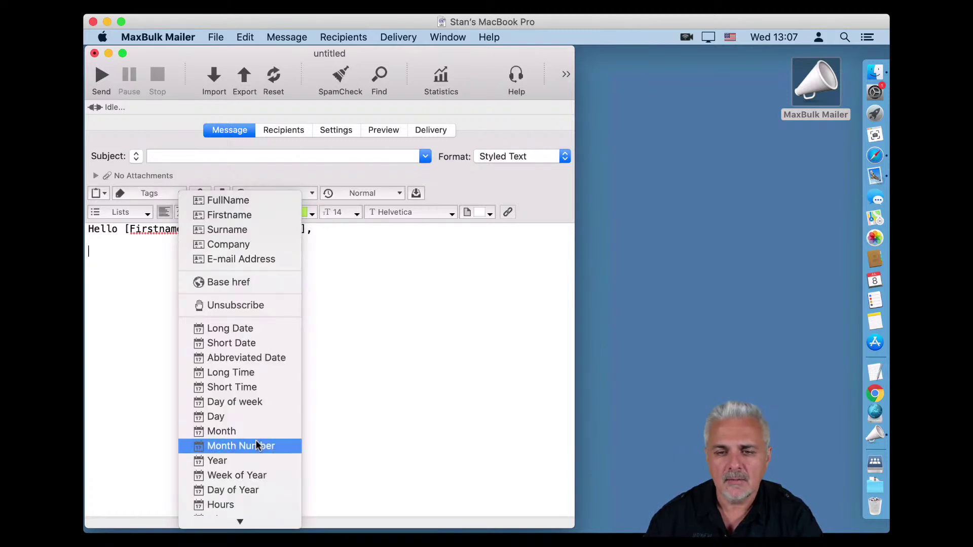
scroll(247, 469, "down", 5)
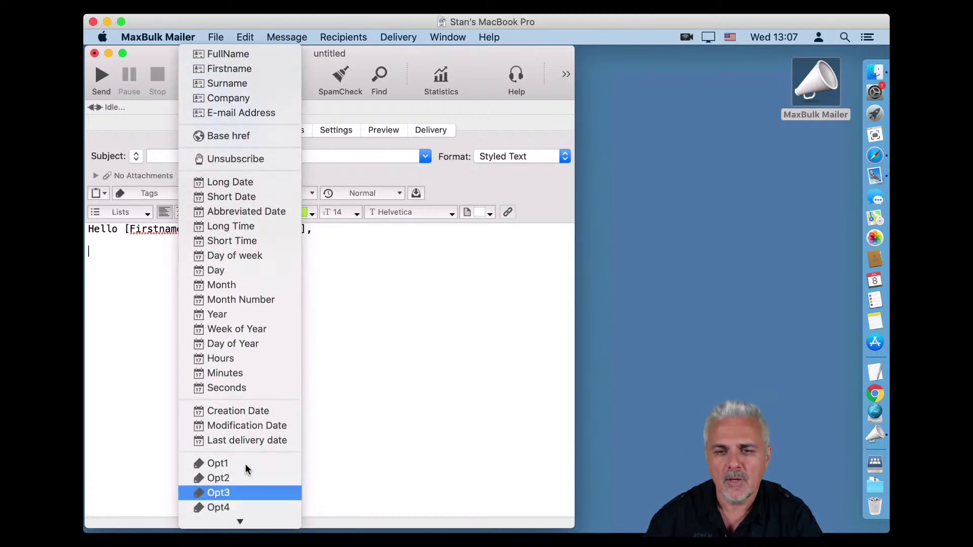
left_click(233, 315)
left_click(178, 189)
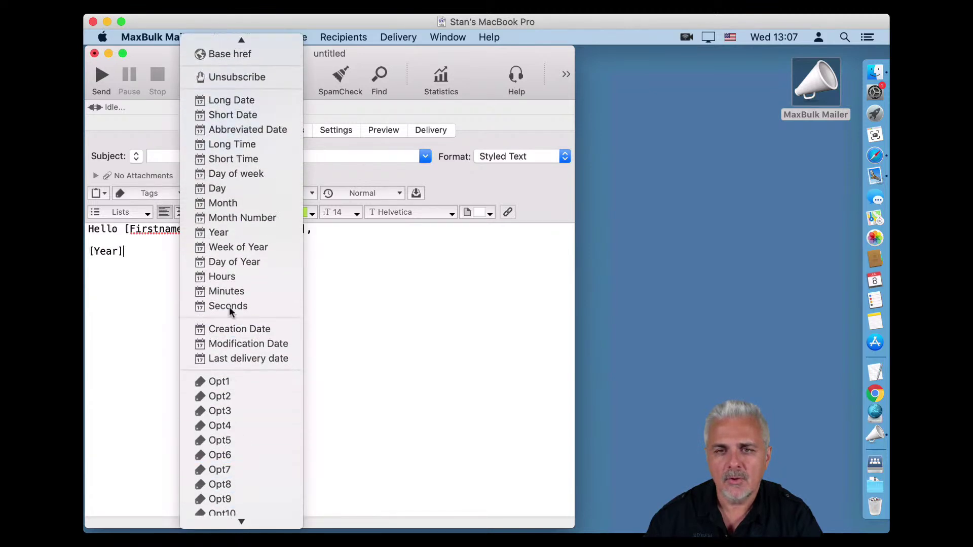
left_click(241, 221)
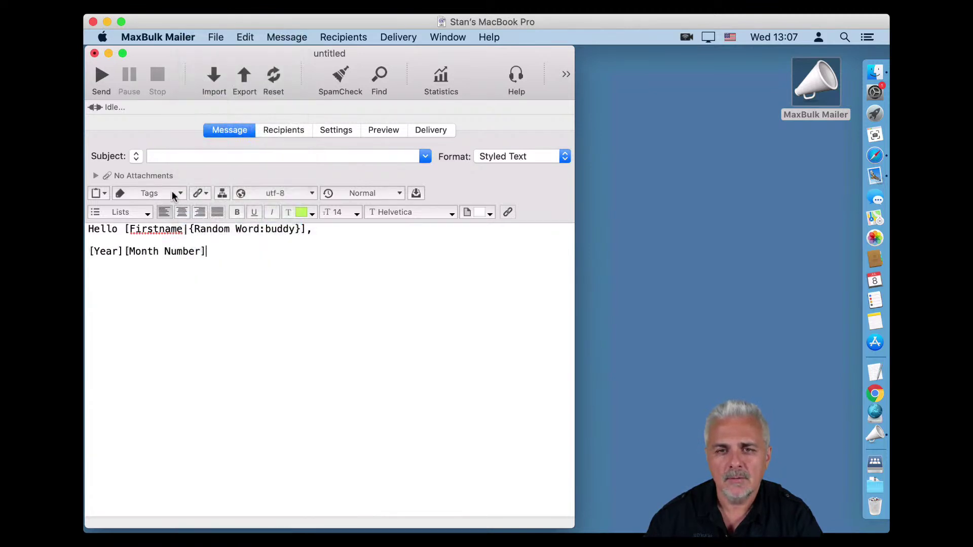
left_click(175, 194)
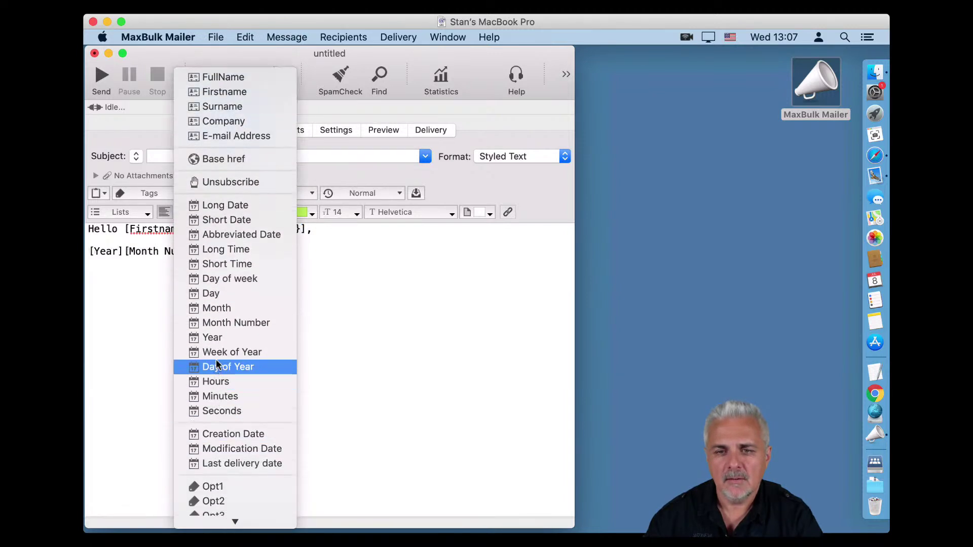
left_click(211, 293)
Append the Hours, Minutes and Seconds tags directly after the Day tag.
left_click(171, 193)
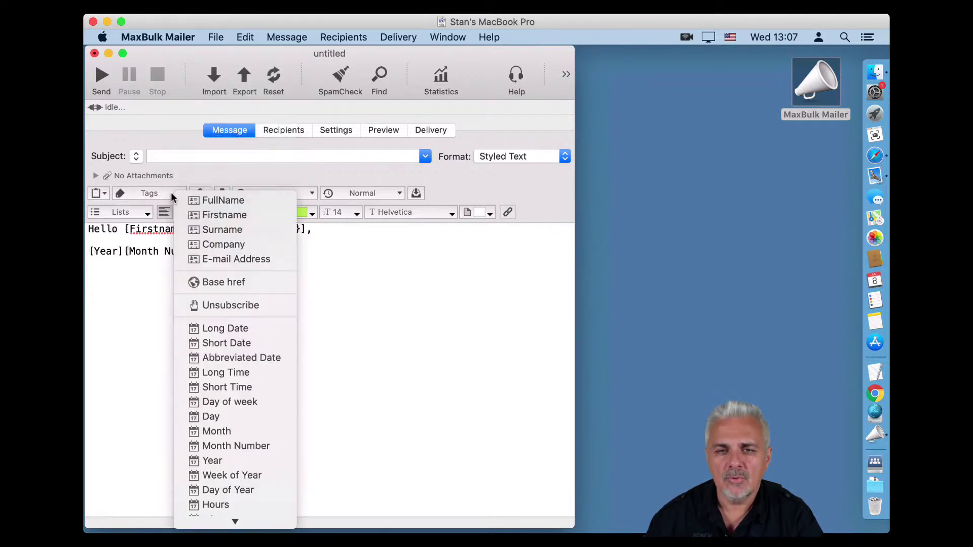
scroll(230, 430, "down", 5)
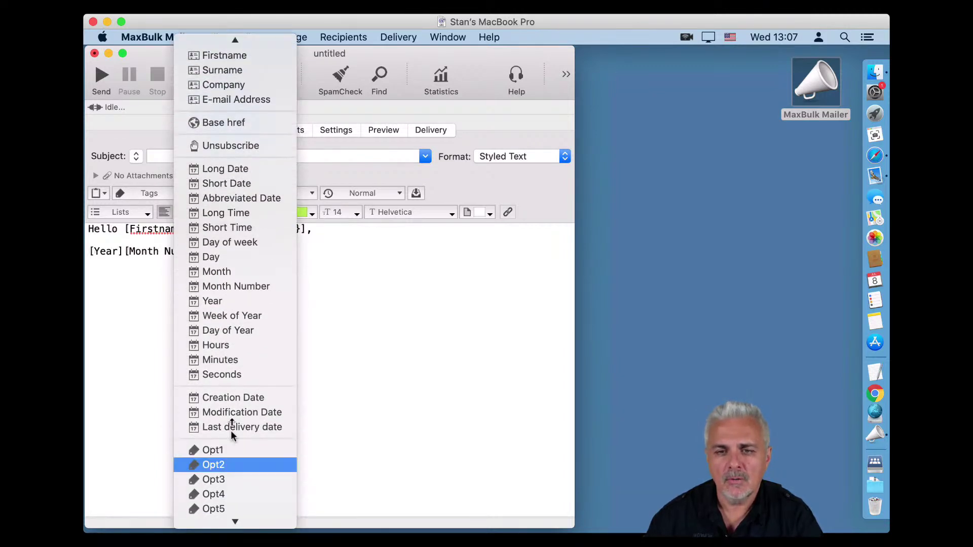
left_click(232, 342)
left_click(172, 191)
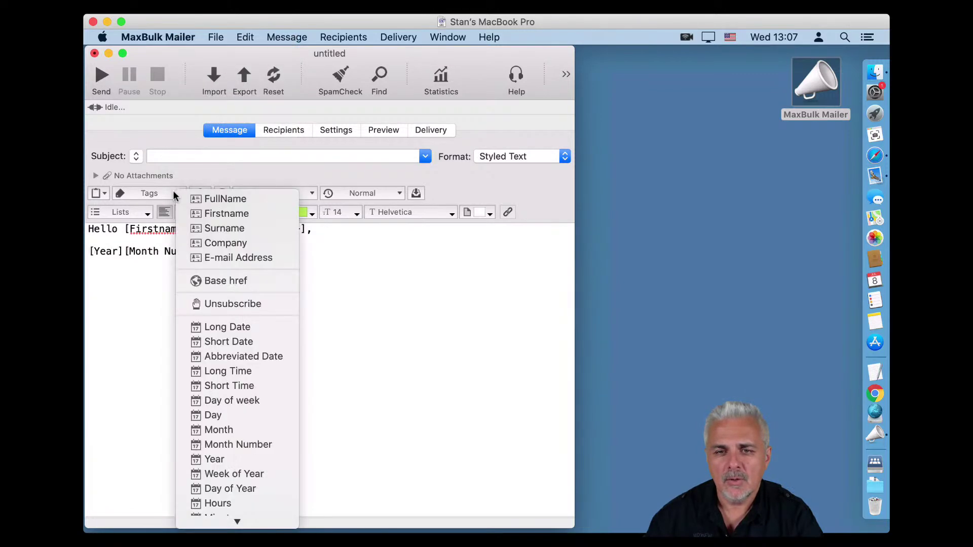
scroll(210, 486, "down", 4)
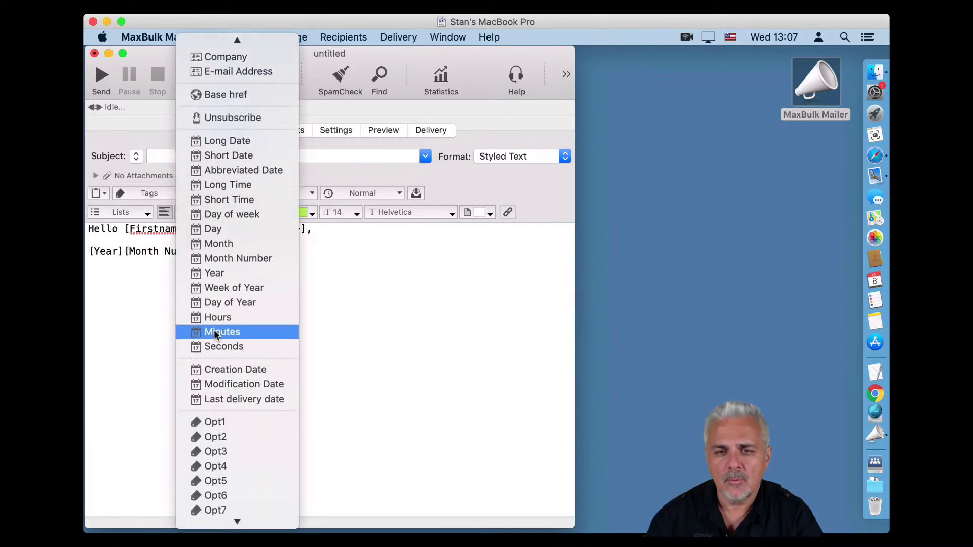
left_click(215, 332)
left_click(168, 192)
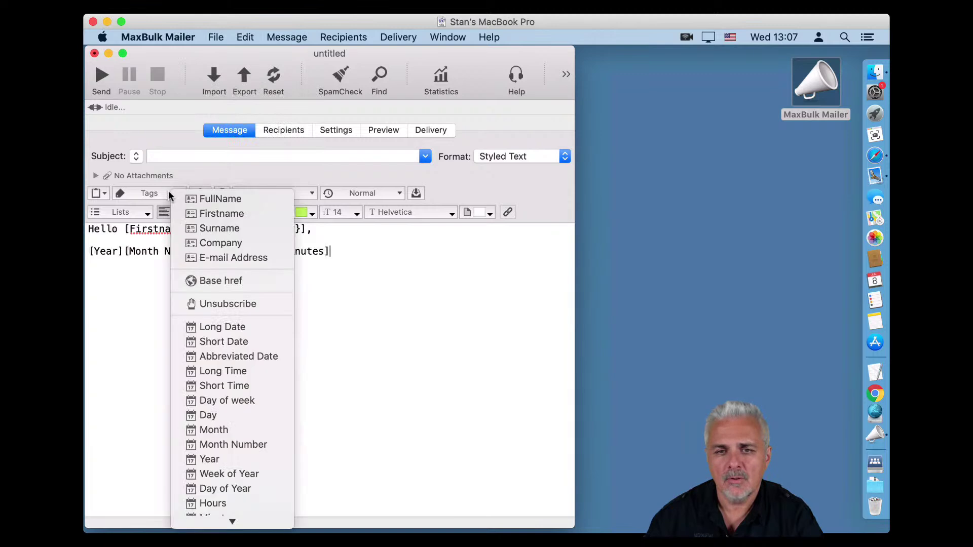
scroll(213, 385, "down", 4)
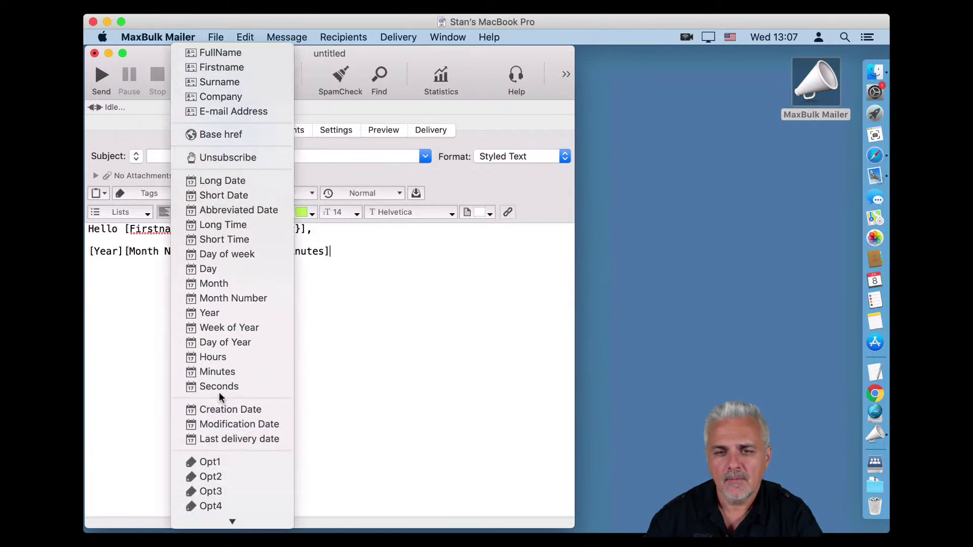
left_click(220, 387)
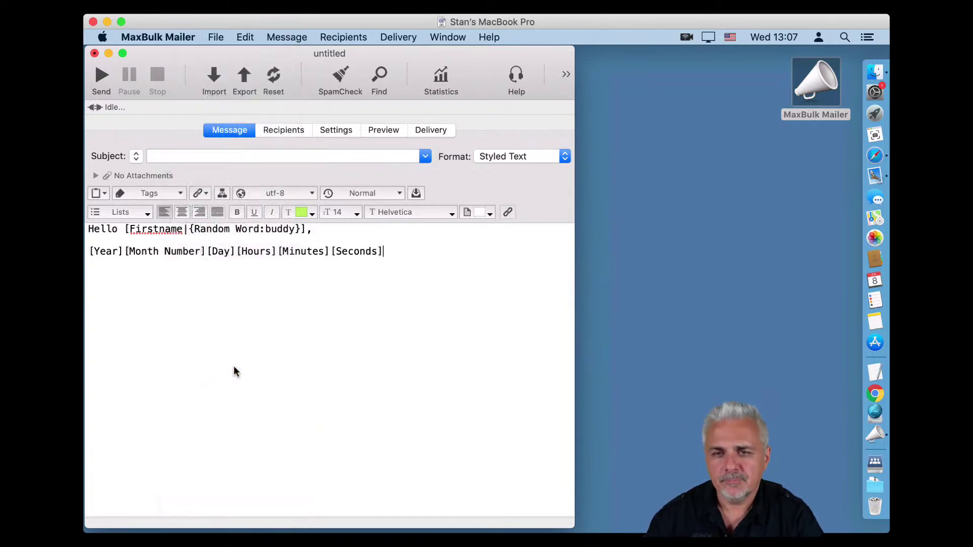
Delete the greeting text above the date and time tags and preview the message.
left_click_drag(355, 231, 87, 231)
key("BackSpace")
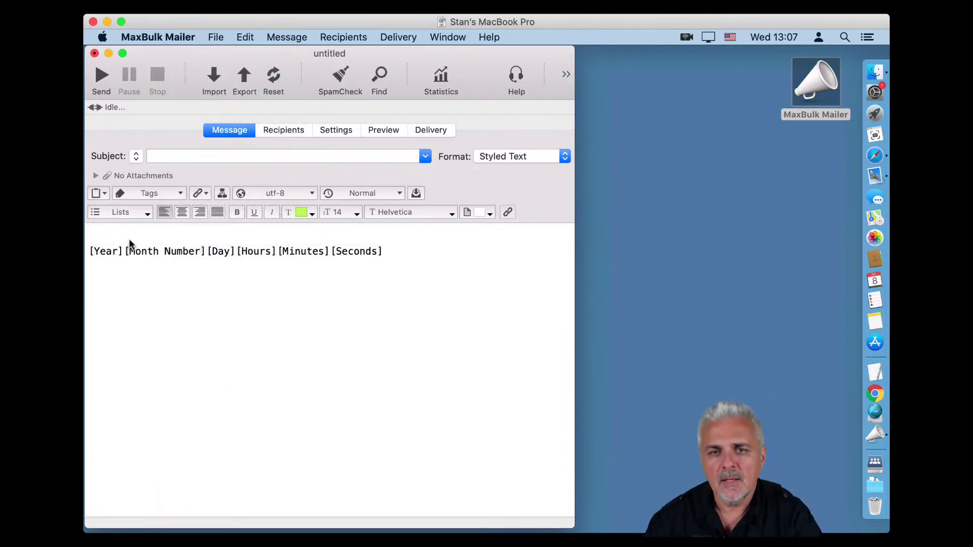
left_click(386, 130)
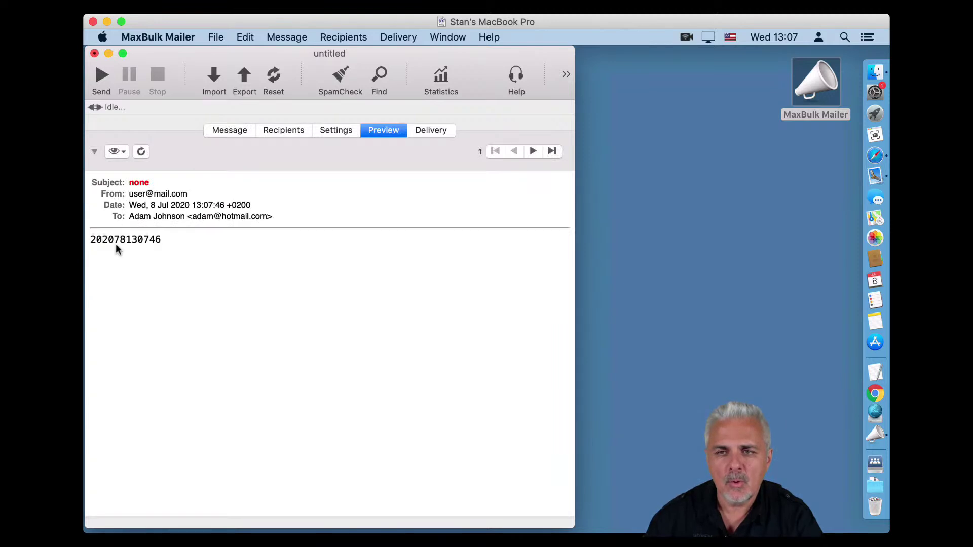
Switch the preview back and forth between neighbouring recipients to compare the number generated by the date and time tags.
left_click(533, 151)
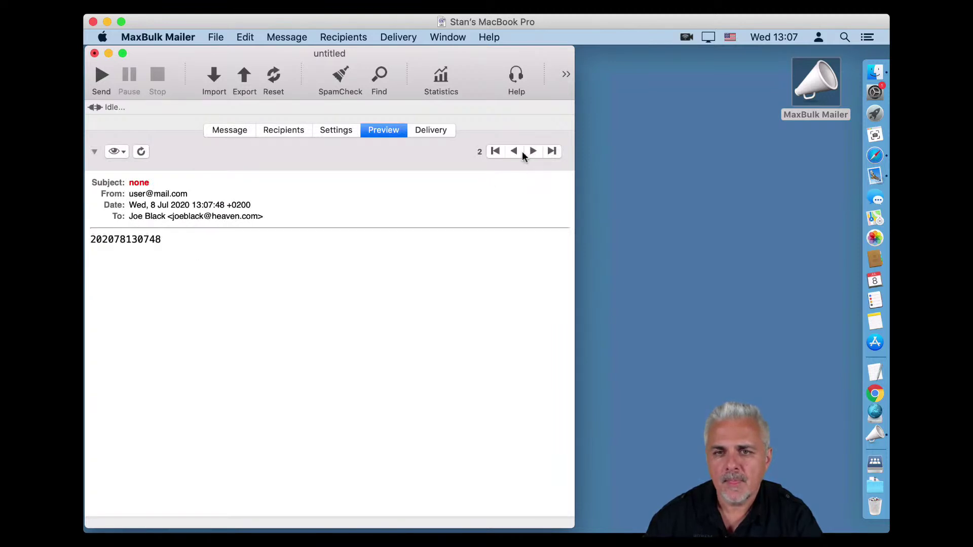
left_click(533, 151)
left_click(515, 151)
left_click(533, 151)
left_click(514, 151)
left_click(534, 151)
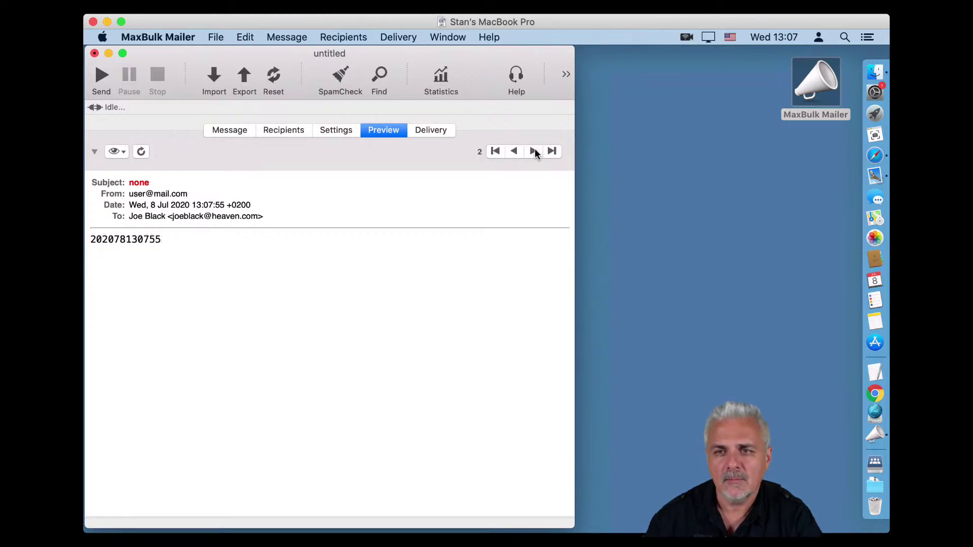
left_click(516, 151)
left_click(533, 151)
left_click(513, 151)
left_click(528, 153)
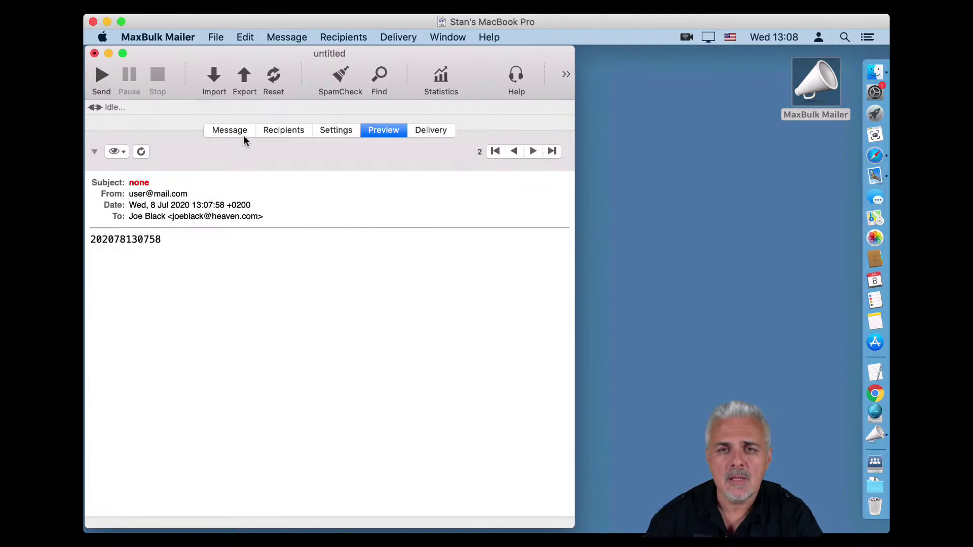
Return to the message body and append the Recipient Number tag after the Seconds tag.
left_click(227, 133)
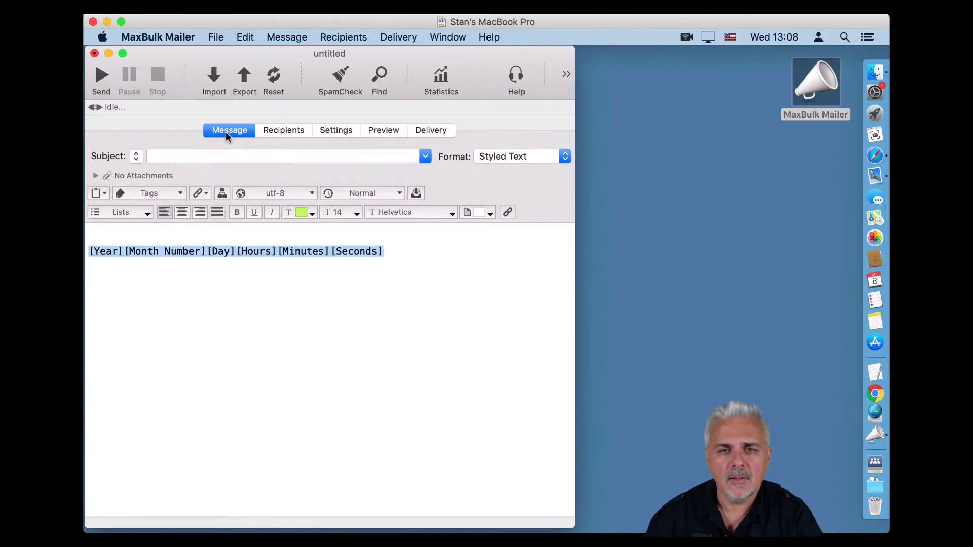
left_click(388, 253)
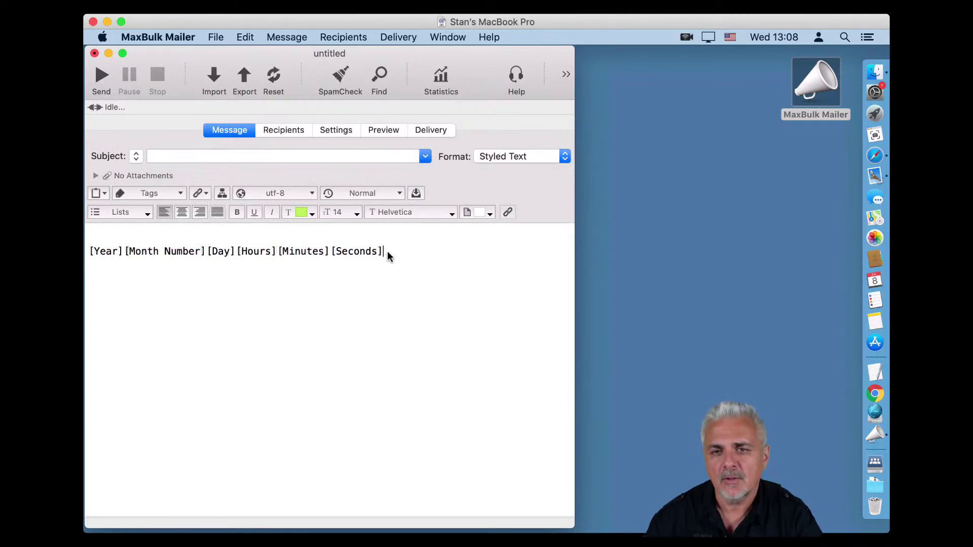
left_click(173, 193)
scroll(211, 420, "down", 10)
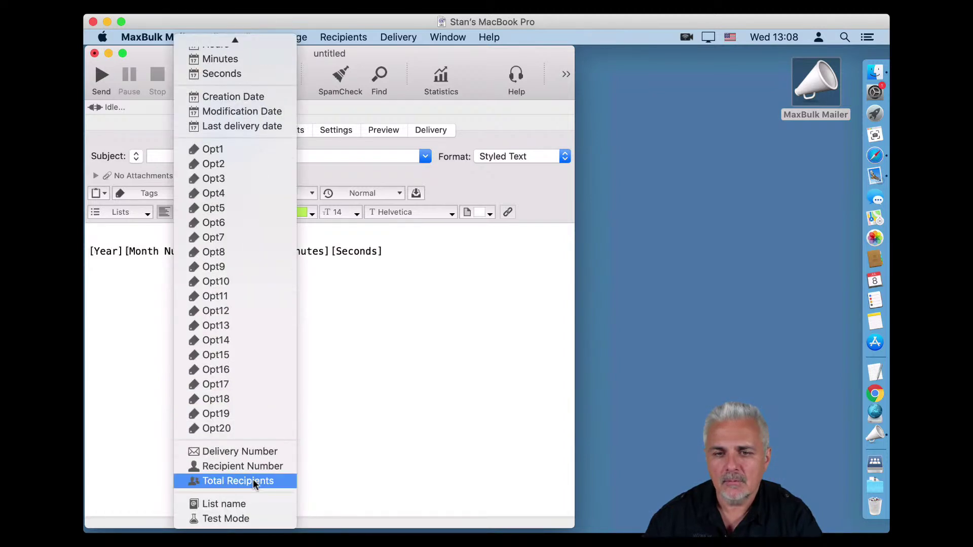
left_click(255, 466)
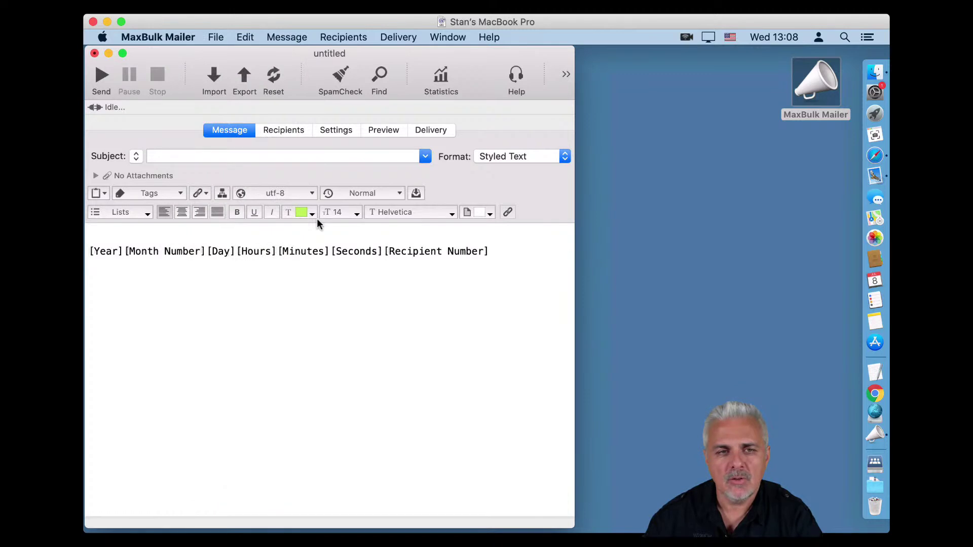
Preview the message and move forward and back through the recipients to compare the generated number for each one.
left_click(366, 131)
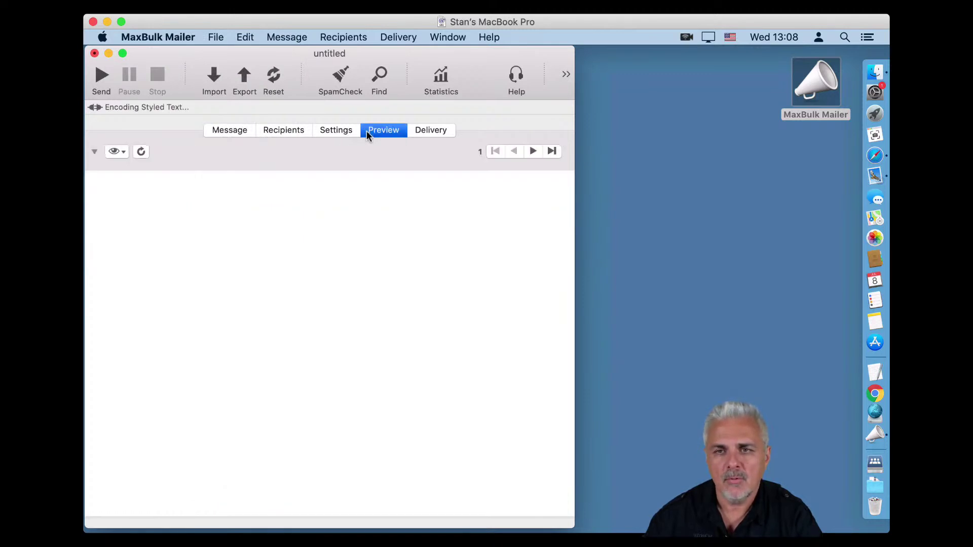
left_click(532, 153)
left_click(532, 153)
left_click(532, 152)
left_click(532, 153)
left_click(532, 153)
left_click(532, 153)
left_click(533, 153)
left_click(515, 152)
left_click(514, 152)
left_click(515, 152)
left_click(514, 152)
left_click(515, 152)
left_click(514, 152)
left_click(515, 152)
left_click(534, 151)
left_click(534, 151)
left_click(534, 151)
left_click(535, 151)
left_click(534, 151)
left_click(534, 151)
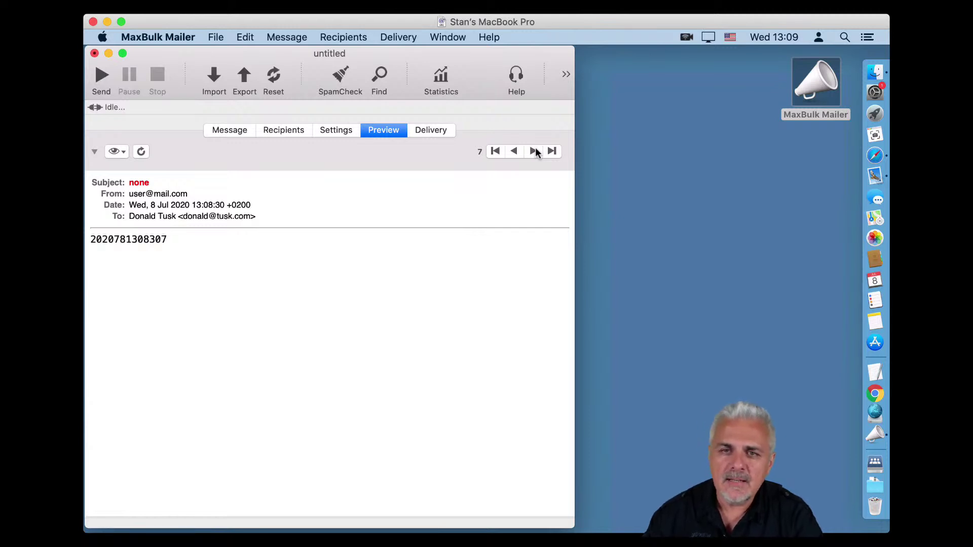
Return to the message body and delete all the tags along with the blank line above them.
left_click(232, 130)
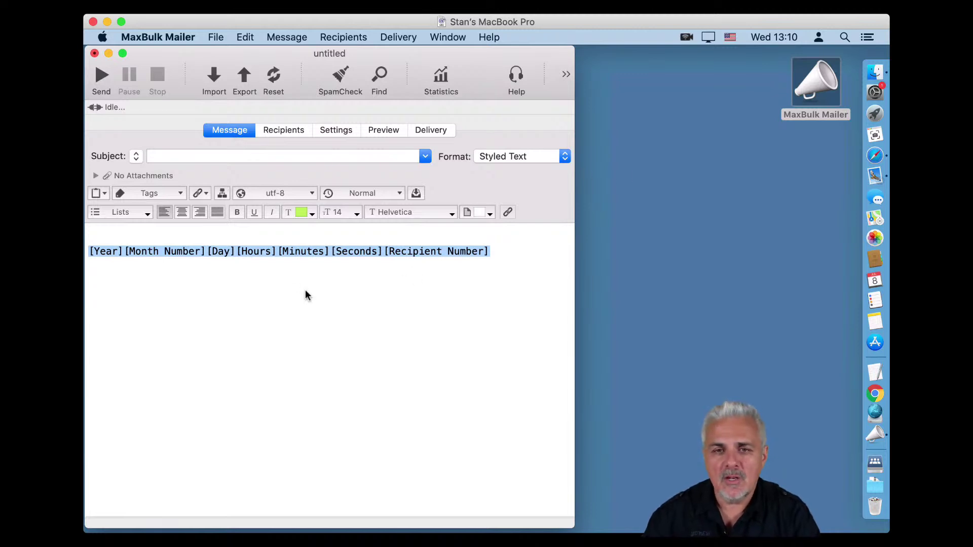
left_click(287, 293)
left_click(113, 279)
left_click_drag(113, 279, 89, 232)
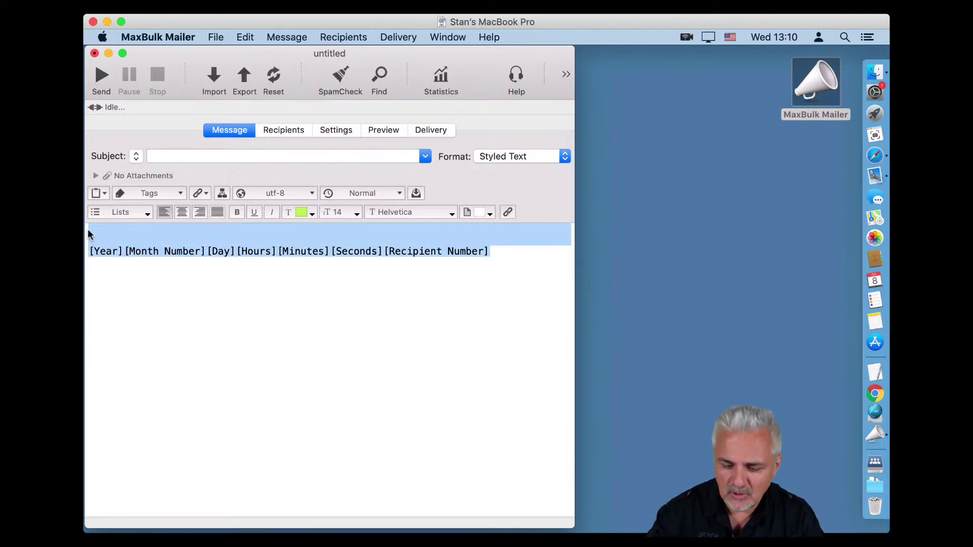
key("BackSpace")
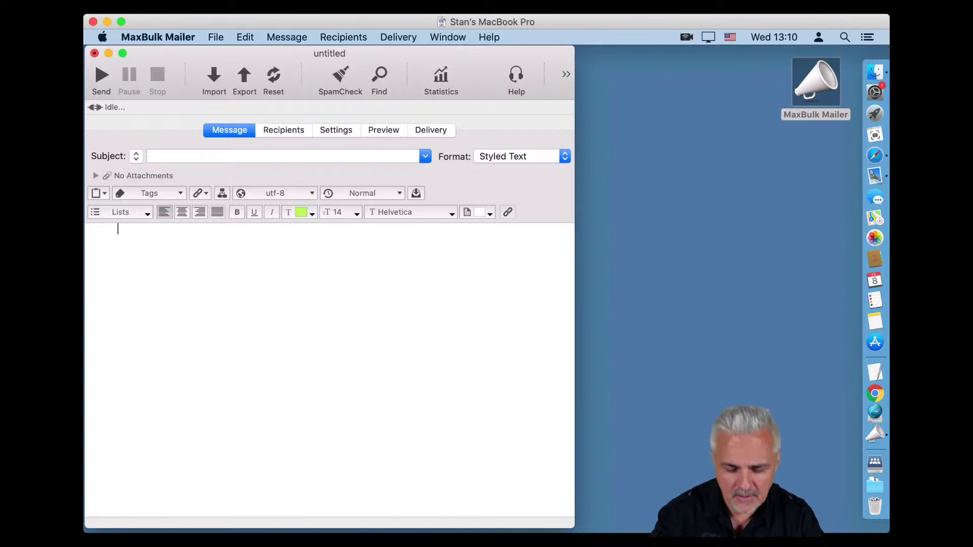
Write "Maxprog" twice on one line, with several spaces before each word.
type("Maxprog")
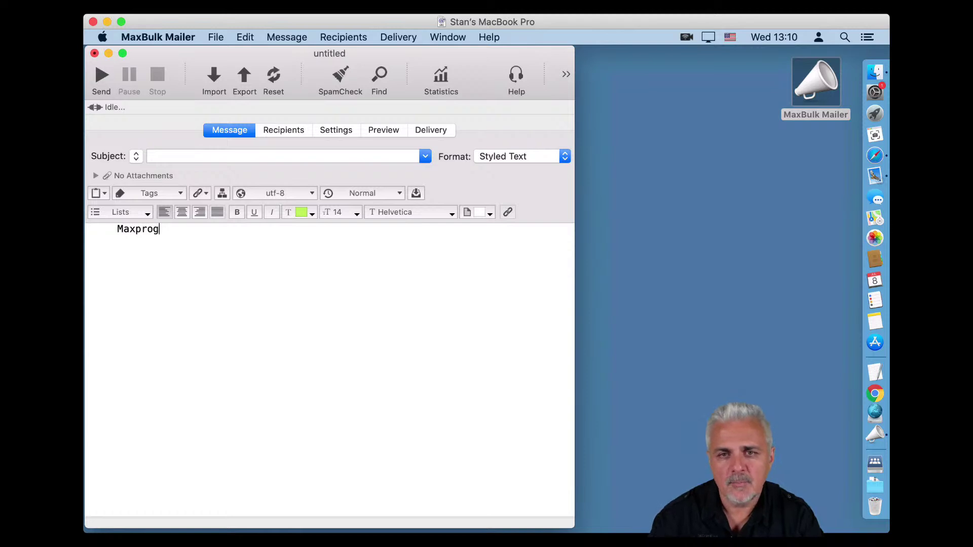
key("BackSpace")
key("BackSpace")
type("Maxprog")
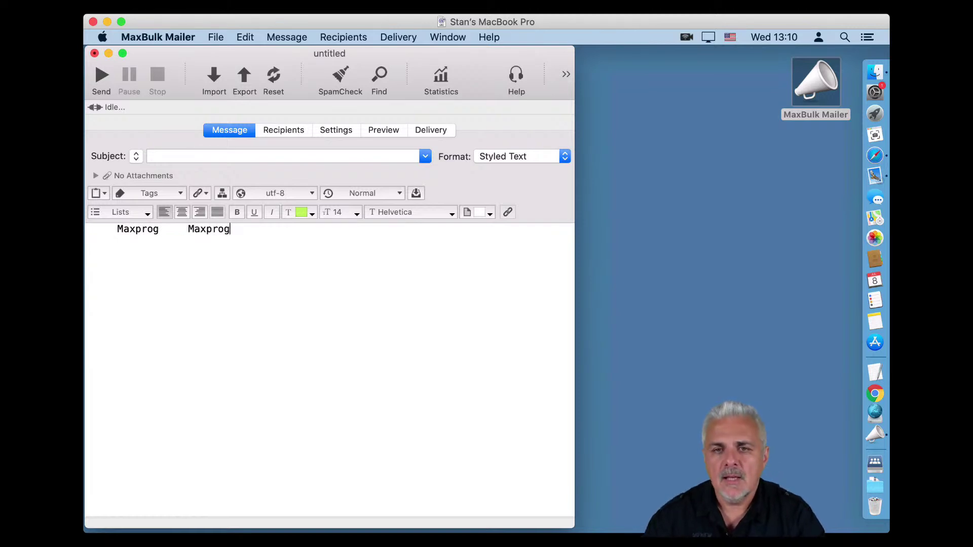
Preview the message to check how the repeated spaces are rendered, and return to the message body.
left_click(393, 132)
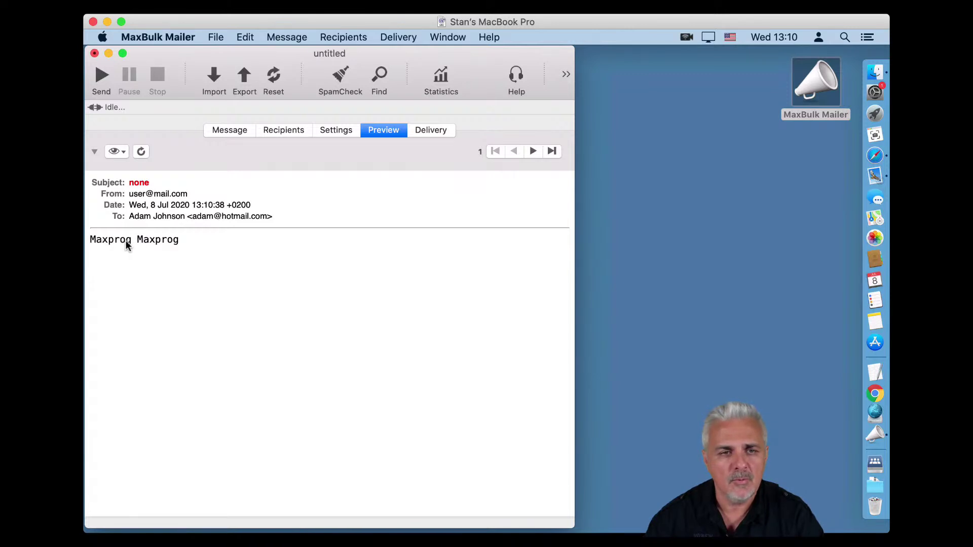
left_click(234, 130)
left_click(144, 261)
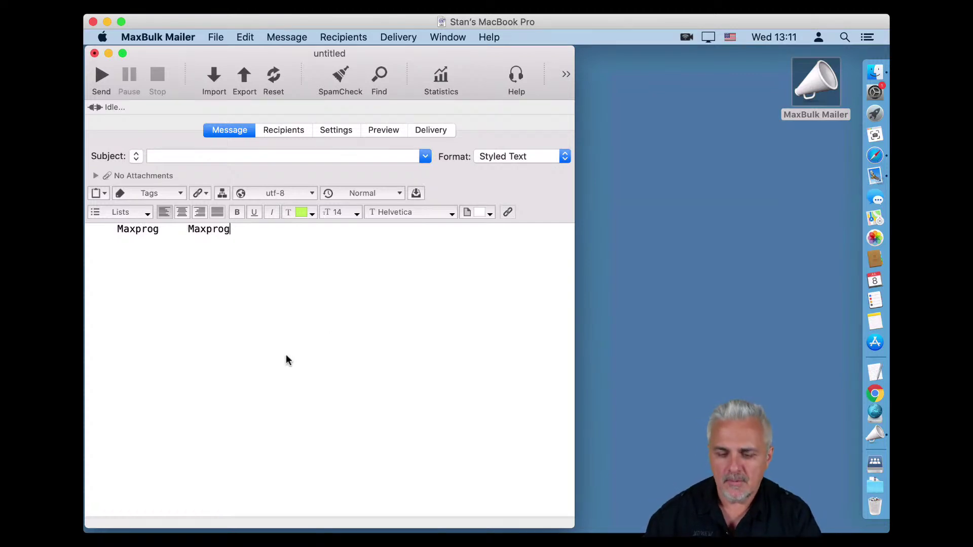
Add a second line below with "Maxprog" written twice, placing several non-breaking spaces before each word.
key("Return")
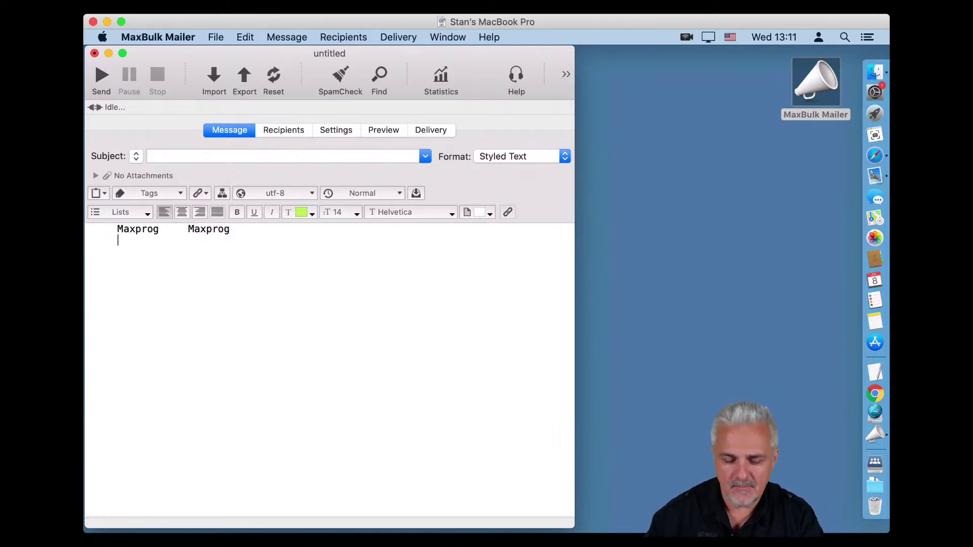
type("Maxprog")
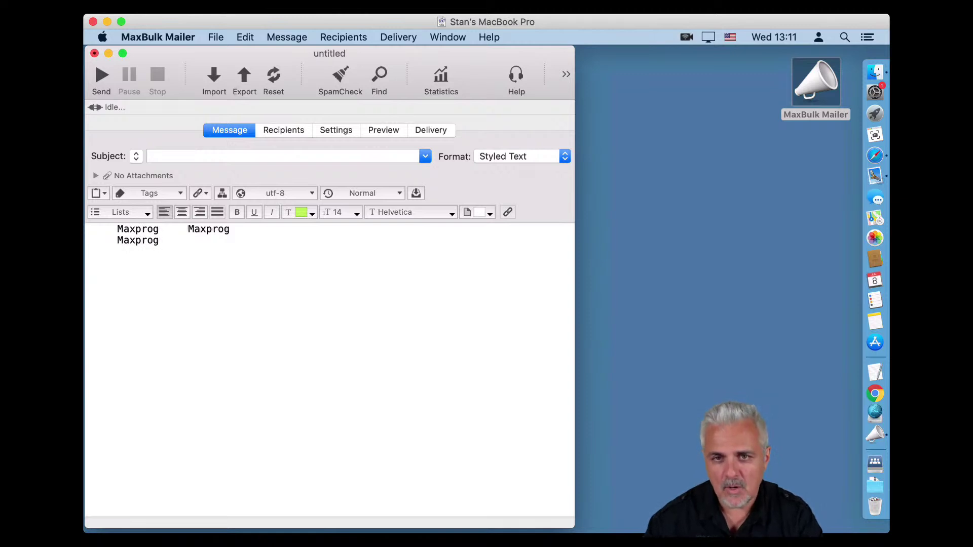
type("     Max")
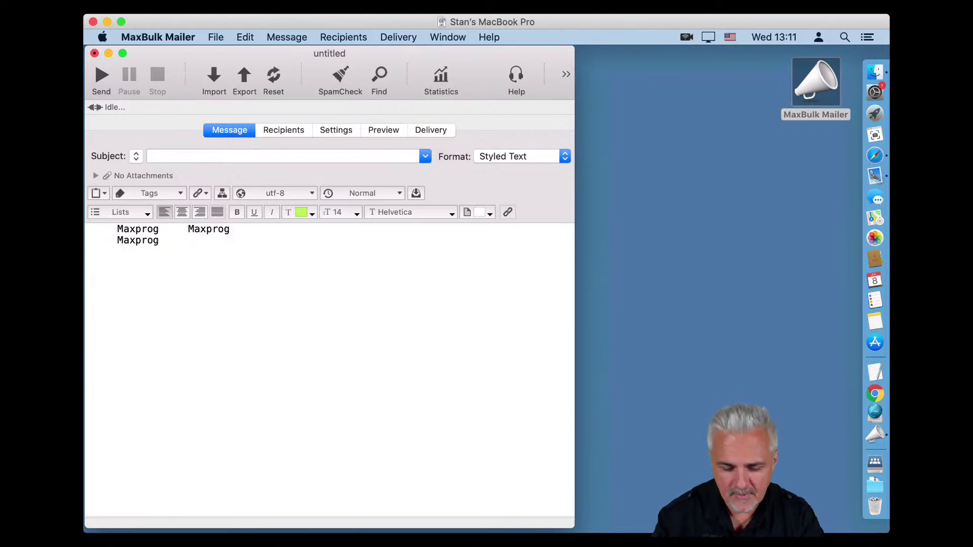
type("prog")
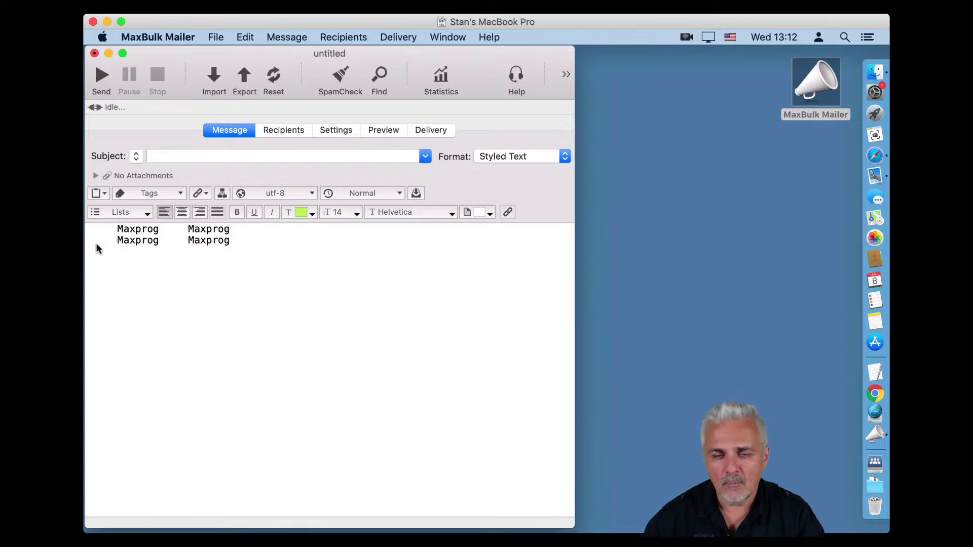
Preview the message, view its HTML source, highlight one of the &nbsp; entities on the second Maxprog line, and return to the message body.
left_click(388, 131)
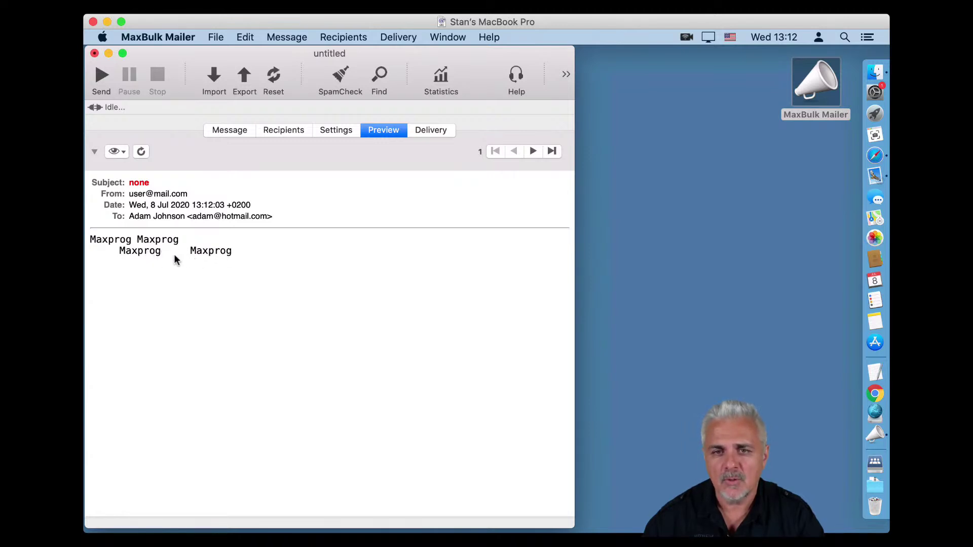
left_click(117, 151)
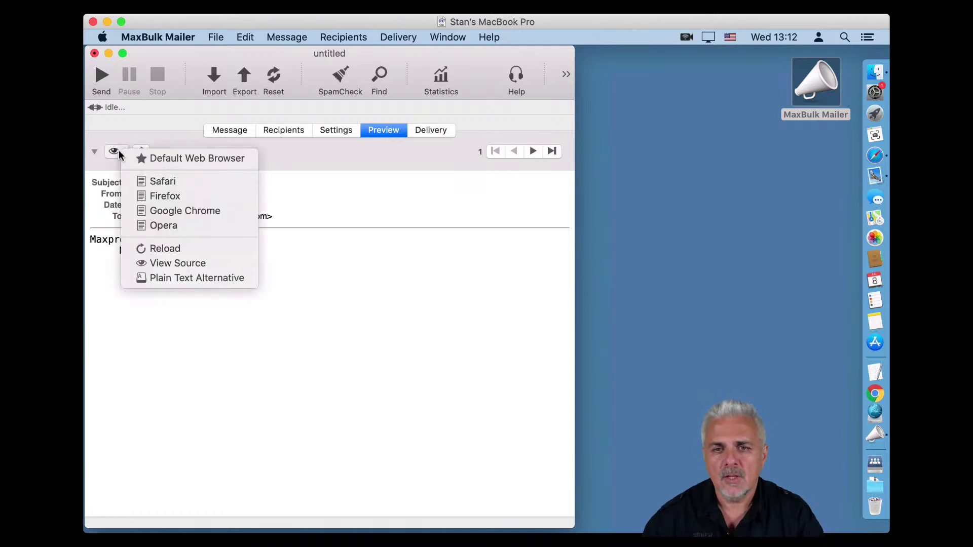
left_click(170, 263)
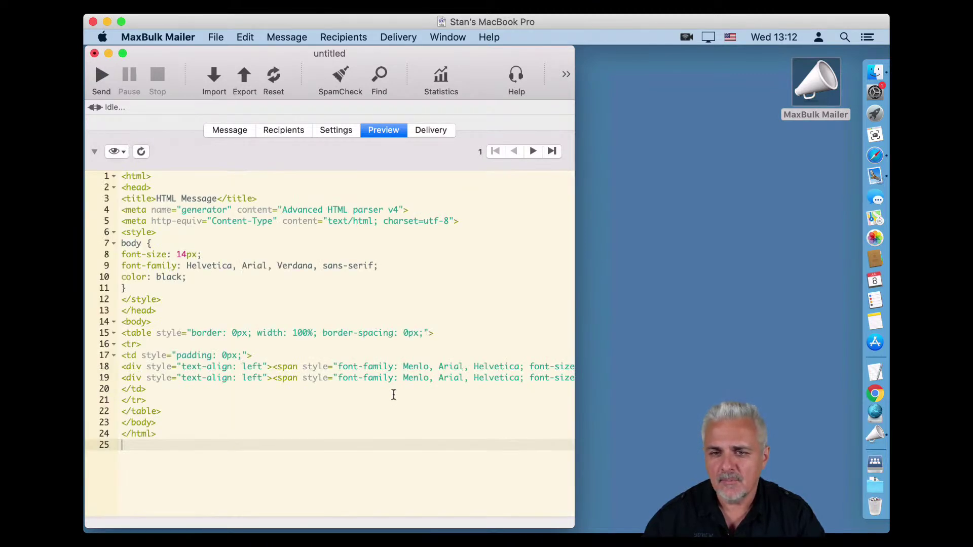
scroll(394, 394, "right", 10)
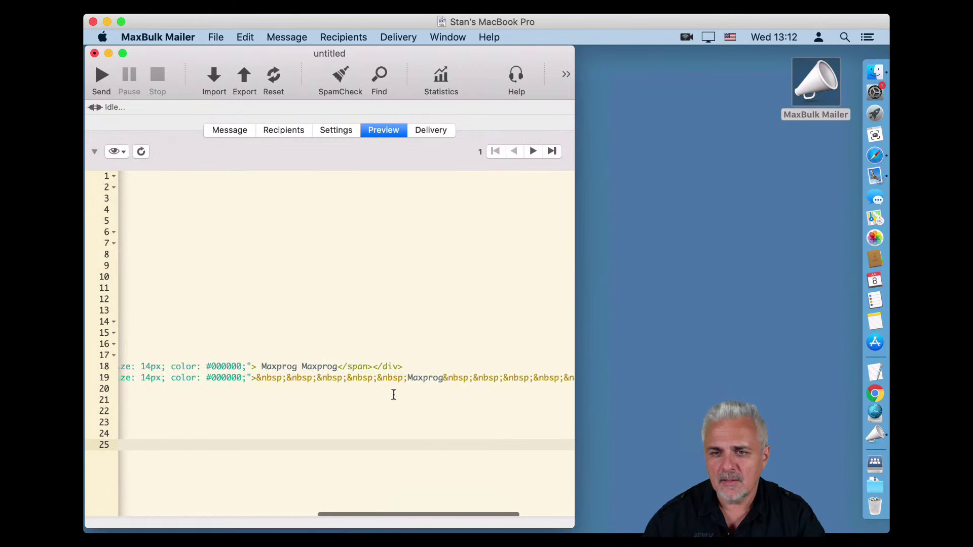
left_click_drag(407, 378, 379, 378)
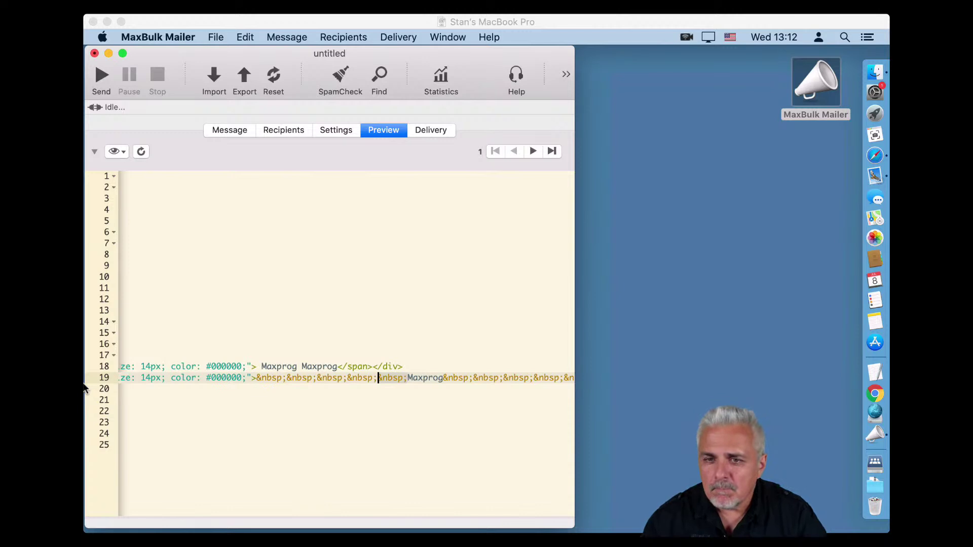
left_click(239, 131)
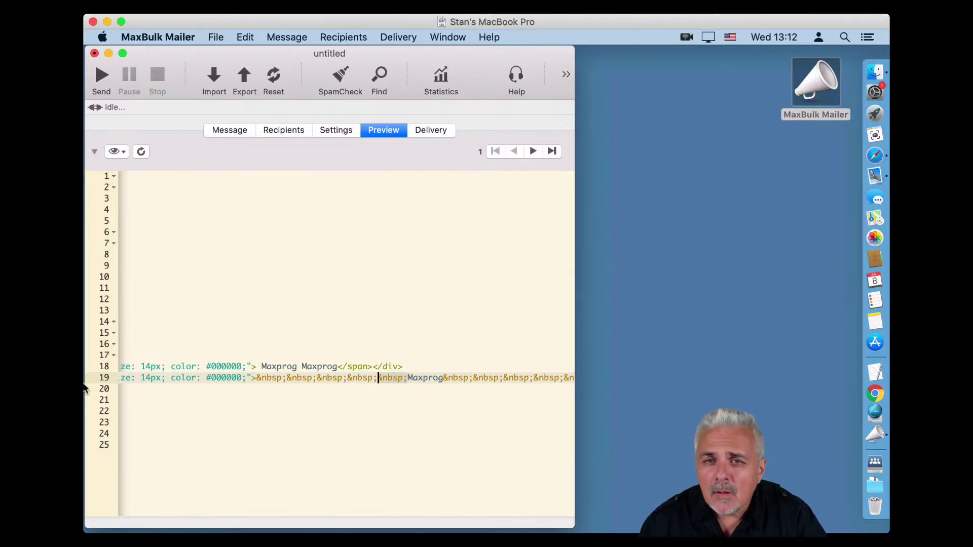
left_click(229, 130)
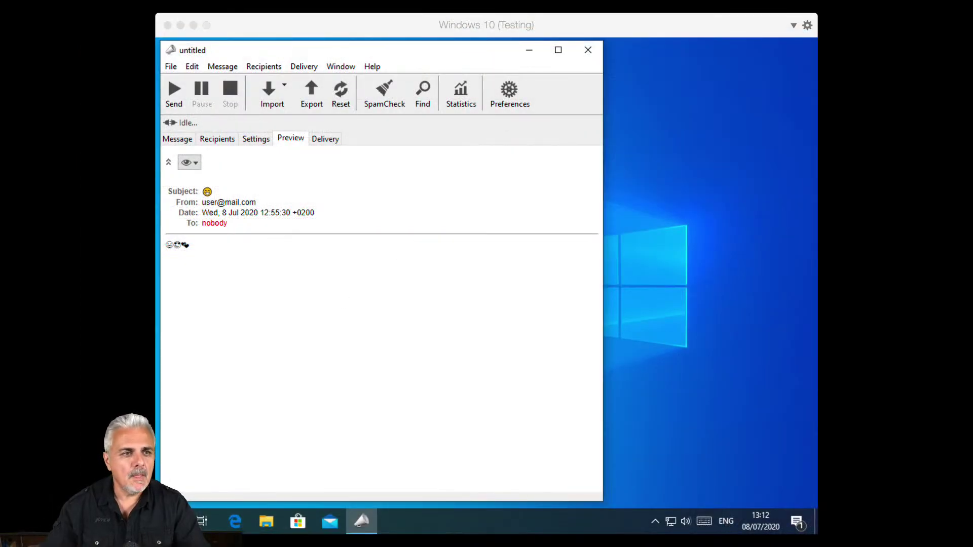
Switch to MaxBulk Mailer on the Windows 10 machine and delete the emojis from the message body.
left_click(377, 369)
left_click_drag(193, 247, 159, 245)
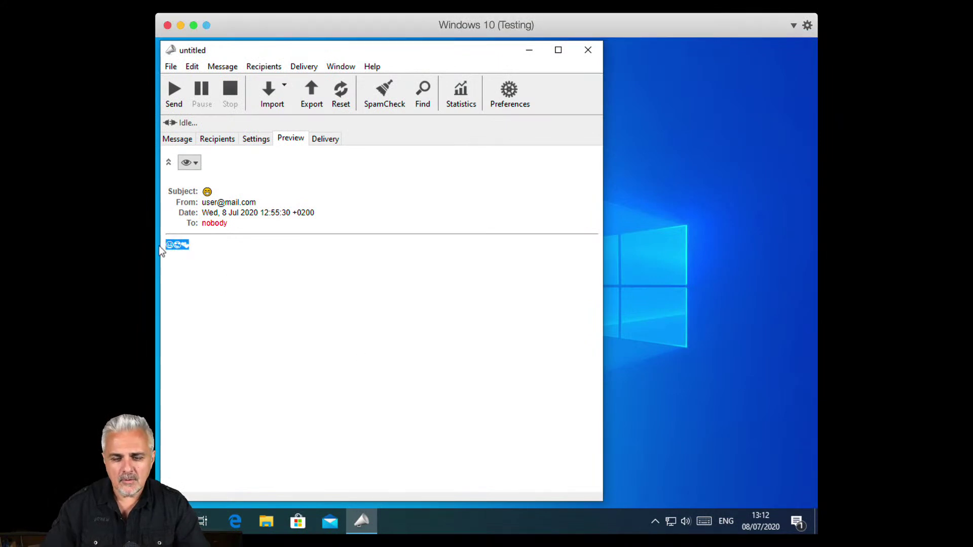
left_click(227, 261)
left_click_drag(193, 247, 160, 245)
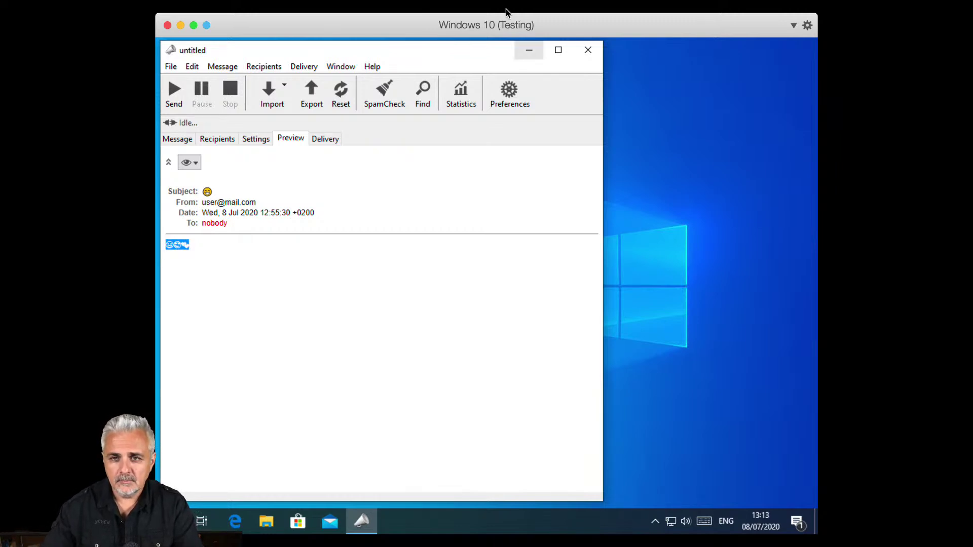
left_click(252, 252)
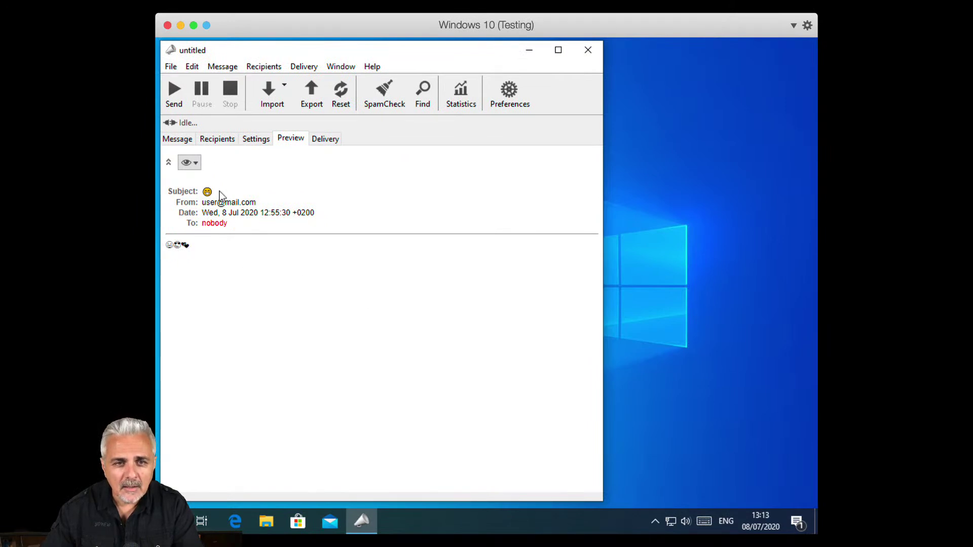
left_click(179, 139)
left_click_drag(213, 241, 161, 239)
key("Delete")
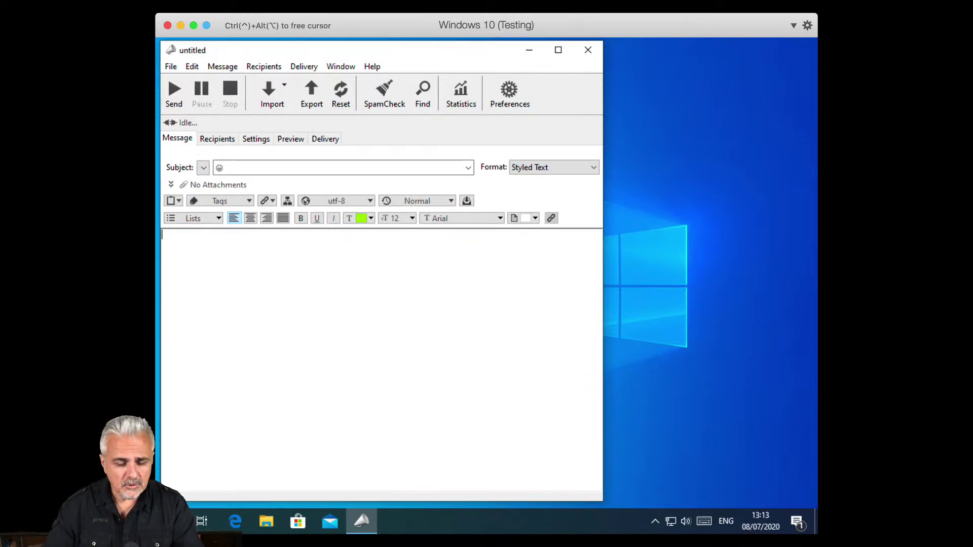
type("Hello")
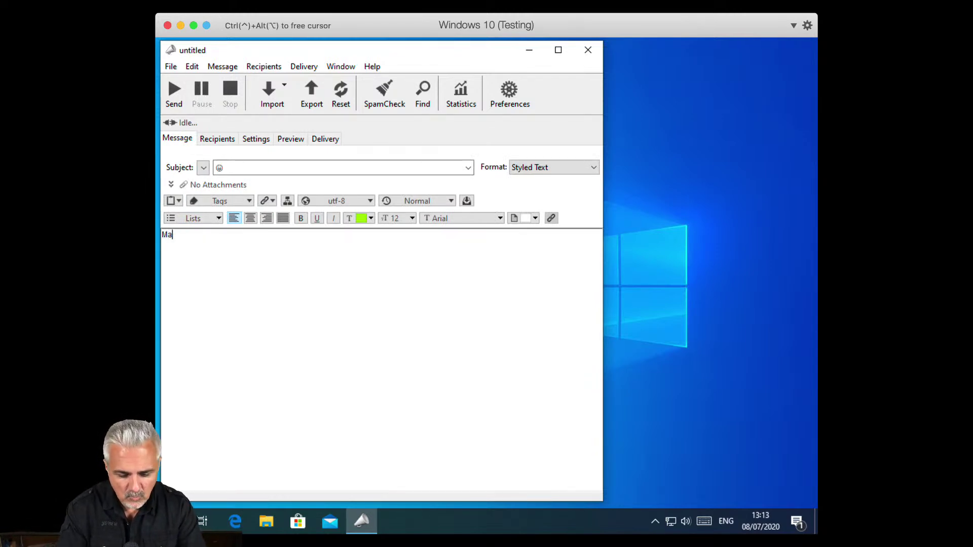
key("BackSpace")
key("BackSpace")
key("BackSpace")
key("BackSpace")
key("BackSpace")
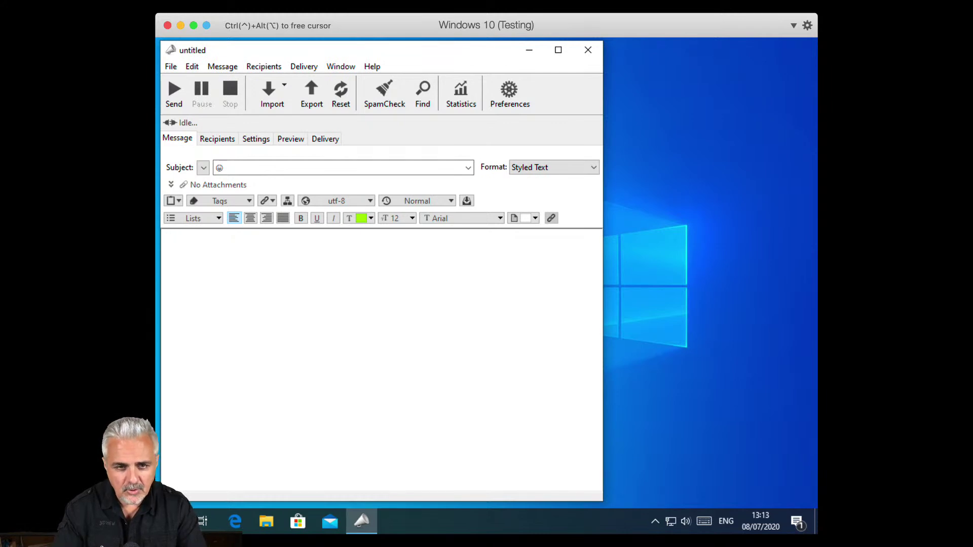
Write "Maxprog" twice on the first line of the message, with several ordinary spaces before each word.
type("Ma")
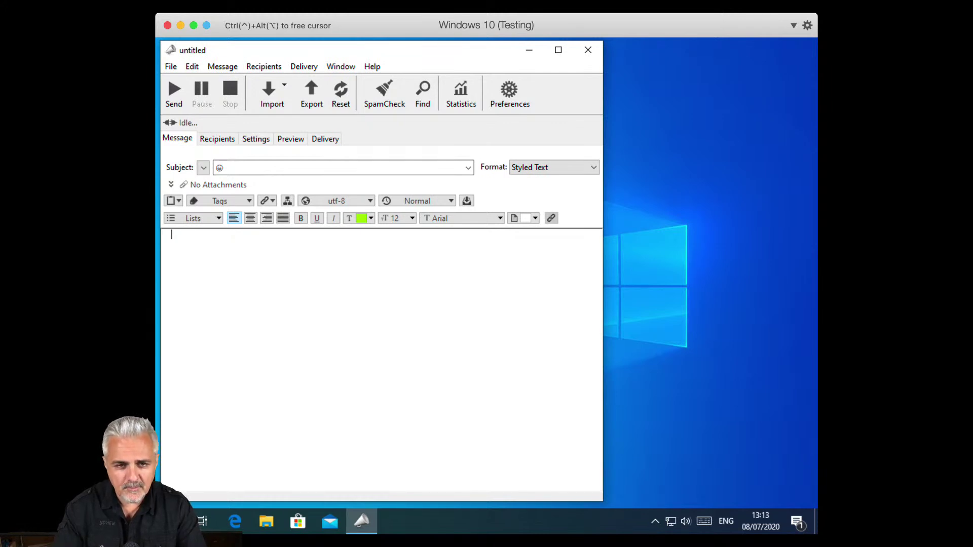
type("xprog ")
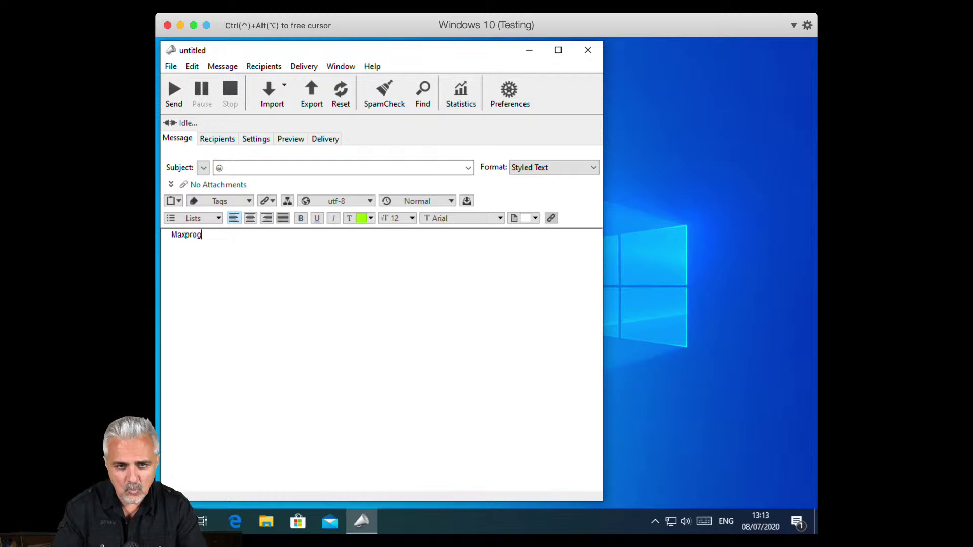
type("   Maxprog")
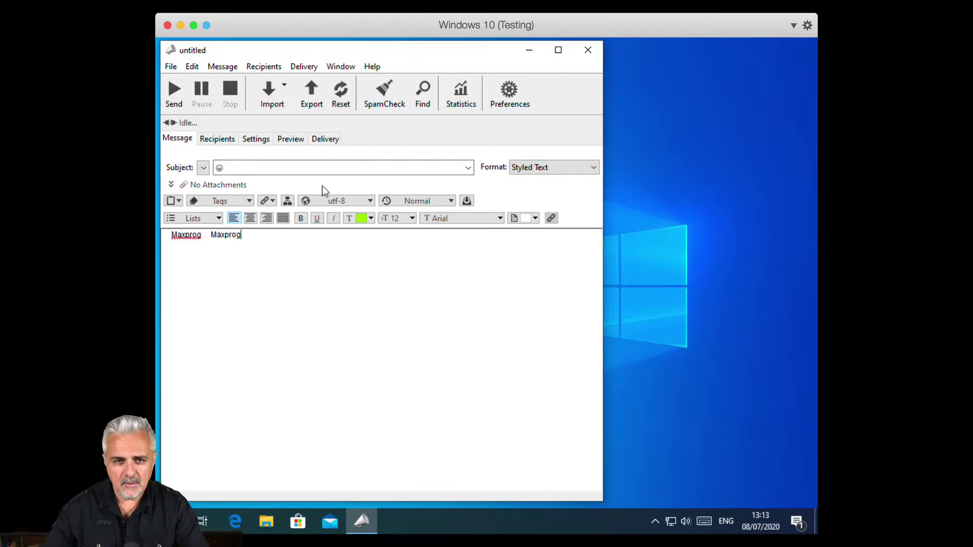
Preview the message and view its HTML source to examine how the ordinary spaces around "Maxprog" are coded.
left_click(296, 143)
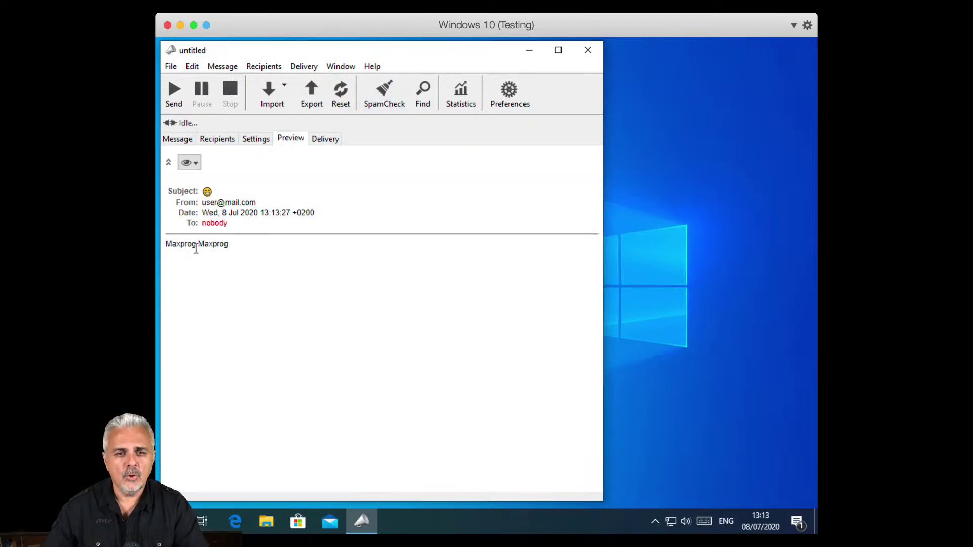
left_click(193, 163)
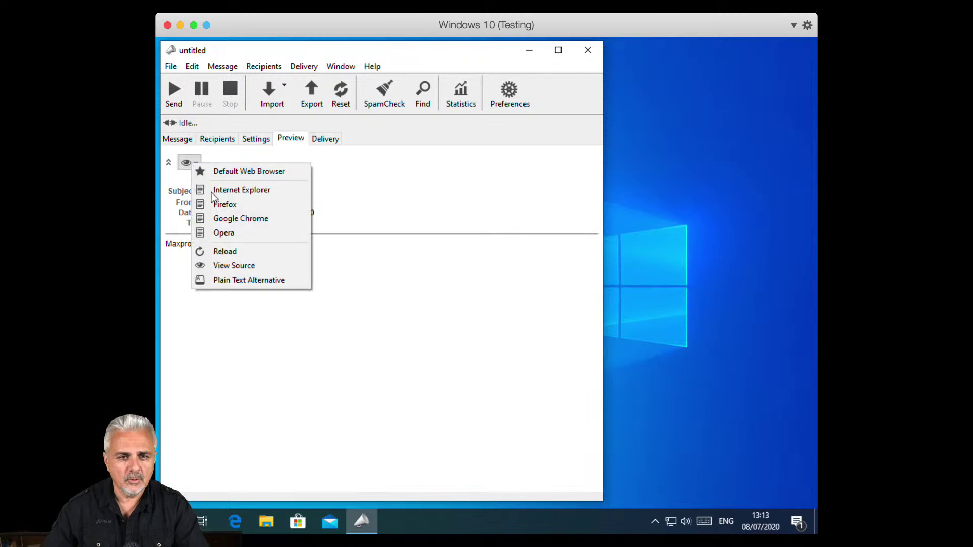
left_click(231, 265)
scroll(386, 323, "left", 5)
scroll(386, 323, "right", 5)
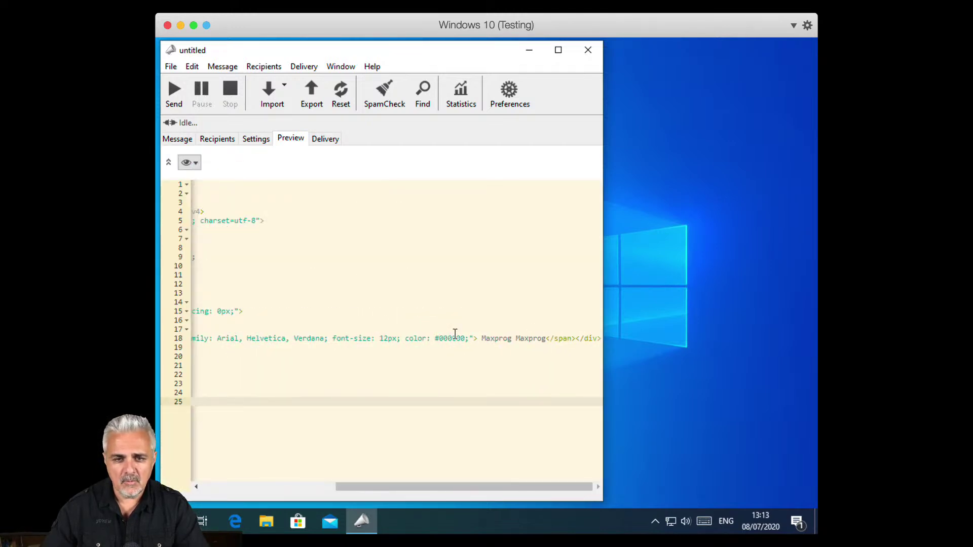
left_click(480, 338)
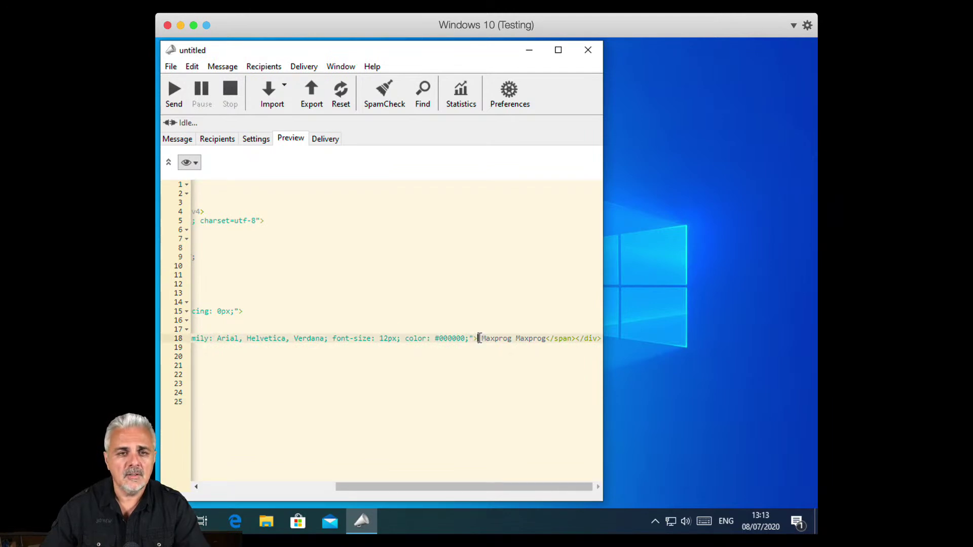
Return to the message body and add a second line with "Maxprog" twice, using several non-breaking spaces before each word.
left_click(192, 141)
left_click(248, 295)
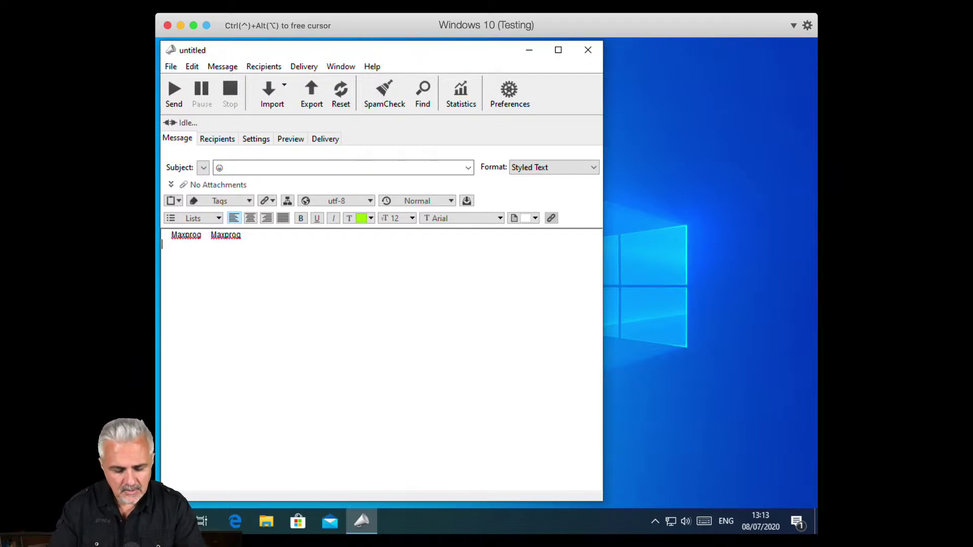
left_click(313, 317)
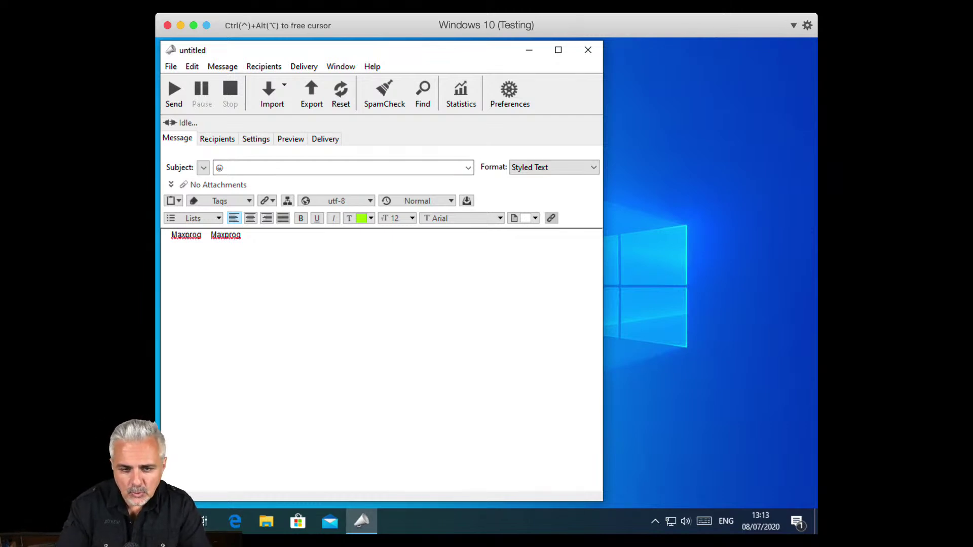
key("ctrl+alt")
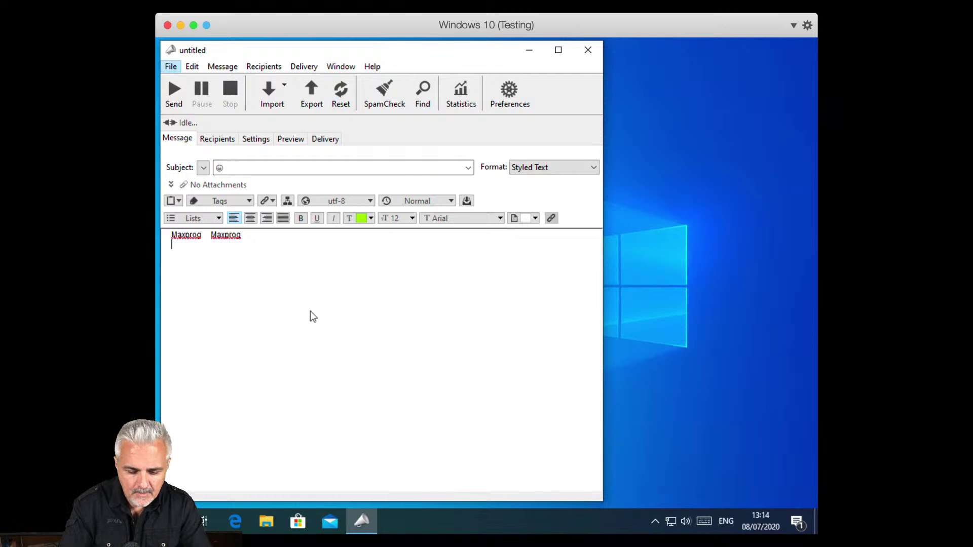
type("axprog")
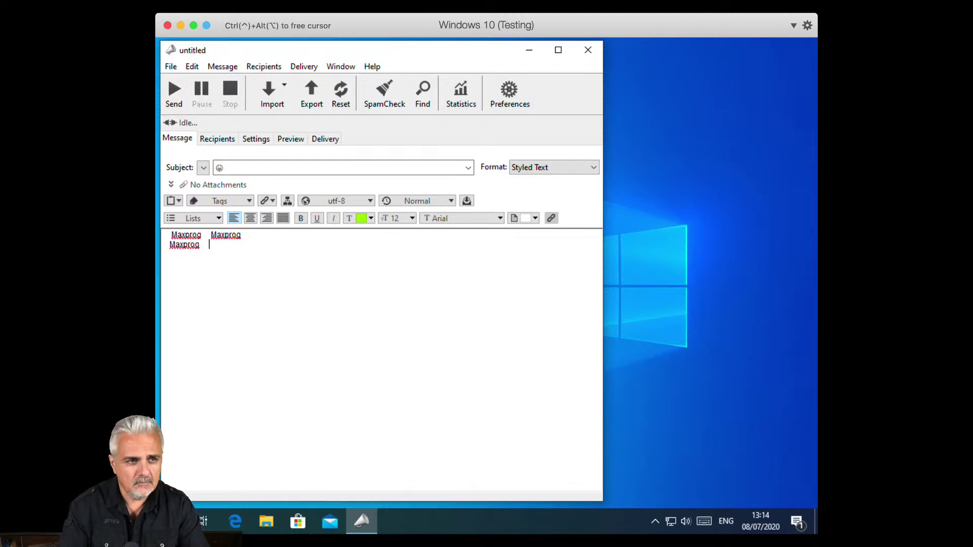
type("Maxprog")
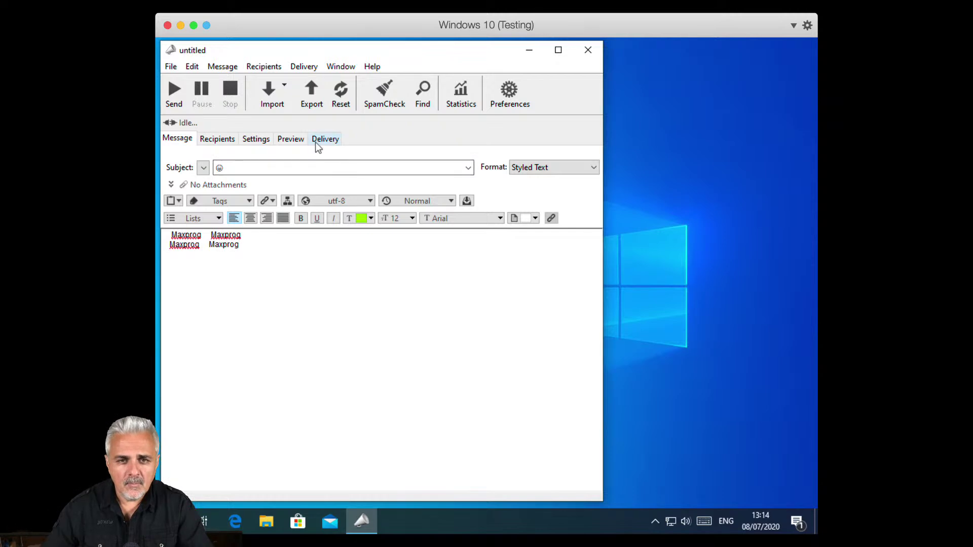
Preview both lines, highlight the first &nbsp; entity of the second line in the HTML source, and return to the message body.
left_click(303, 140)
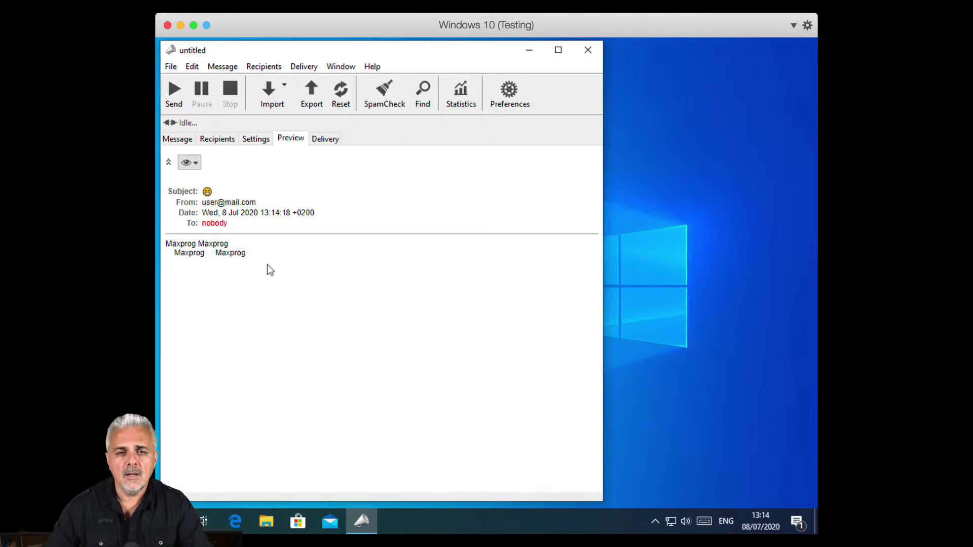
left_click(193, 169)
left_click(226, 268)
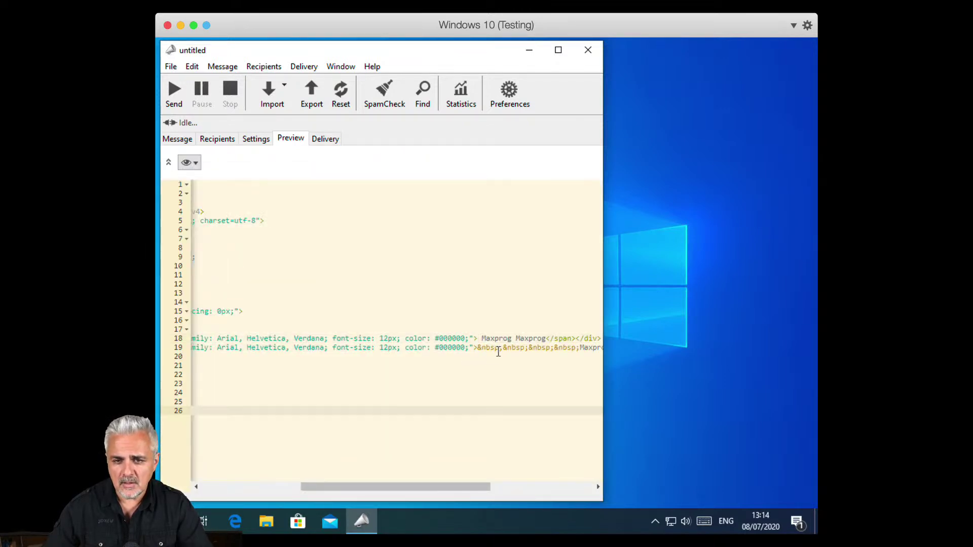
left_click_drag(501, 349, 477, 349)
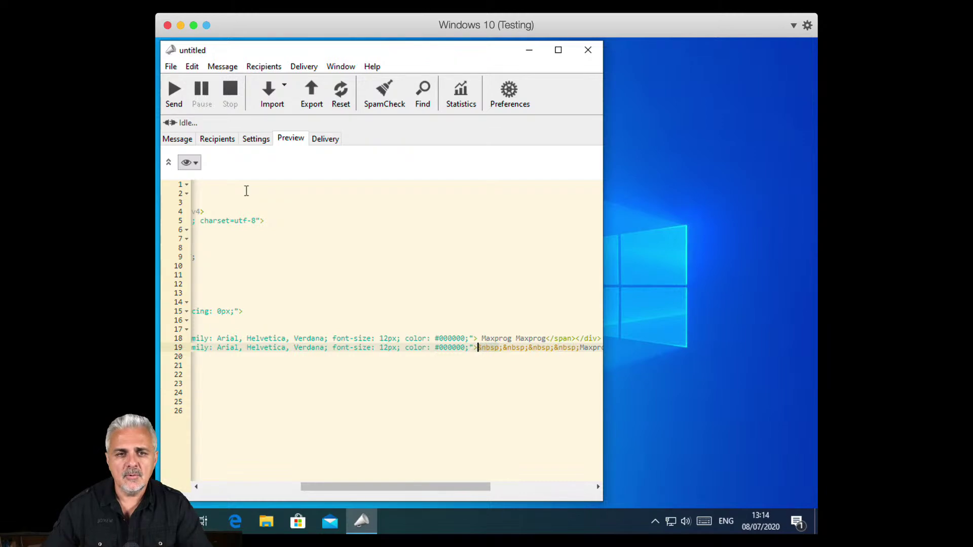
left_click(186, 144)
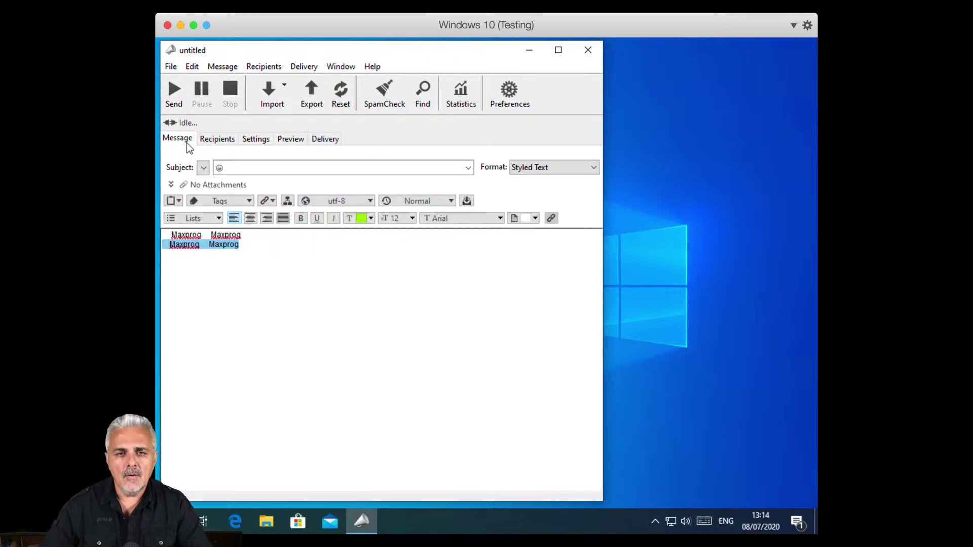